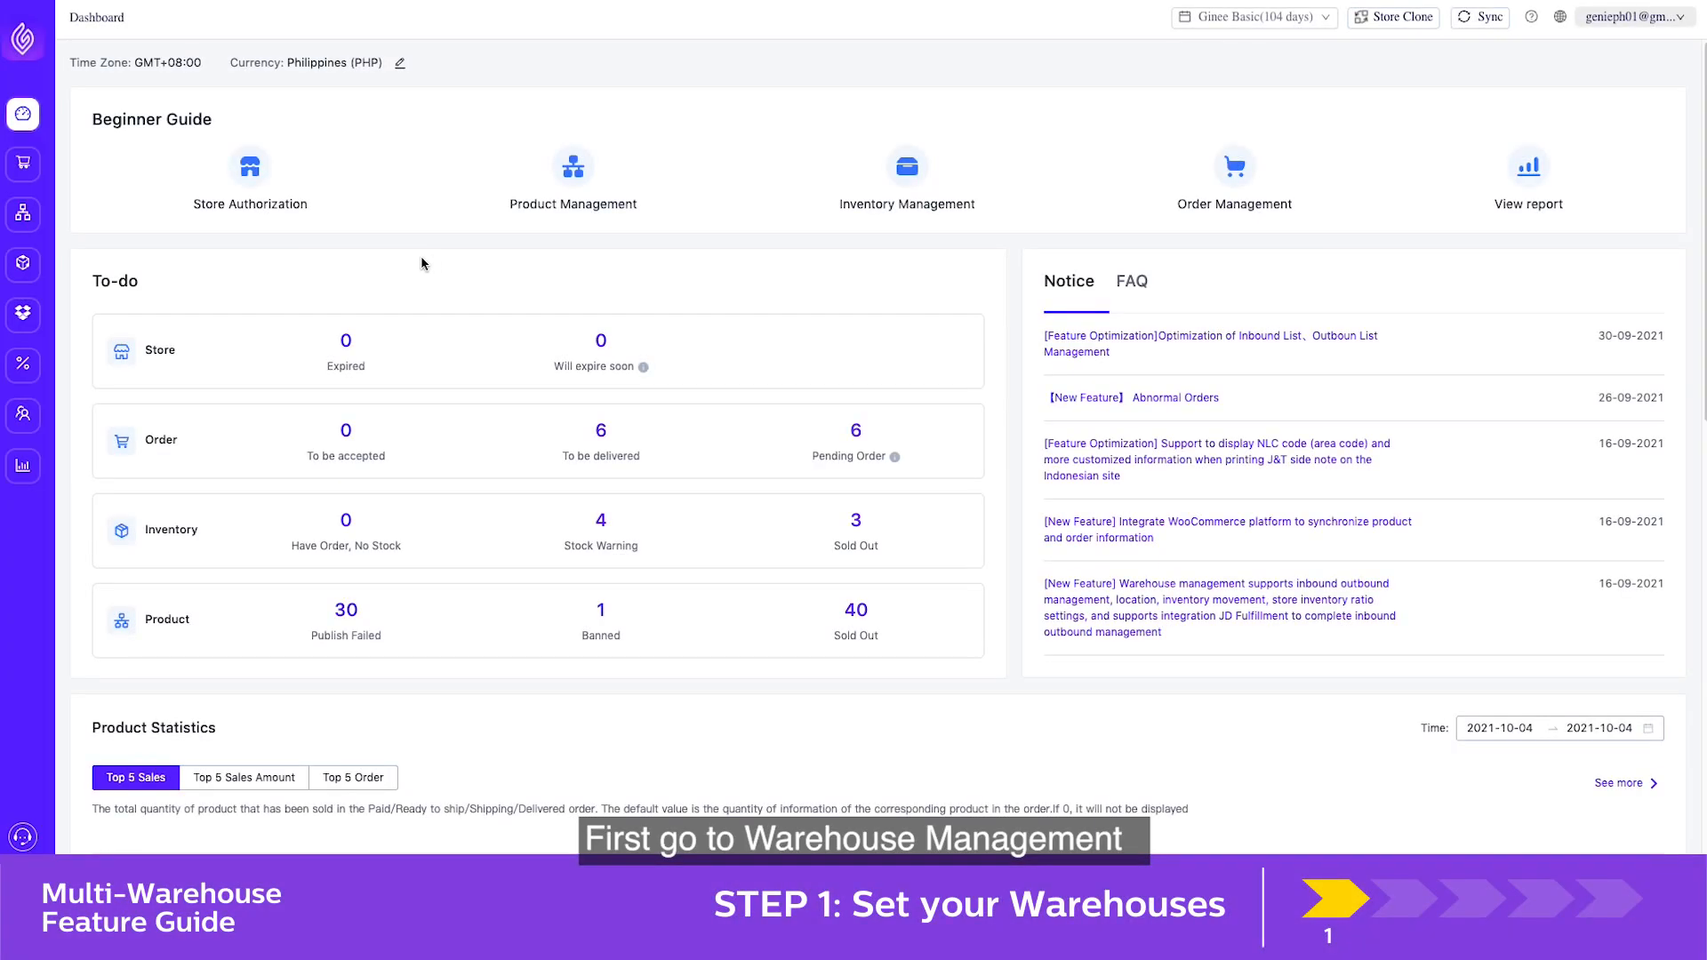
Start a new warehouse in Warehouse Management with code 004 and the name Ginee WH Test
mouse_move(28, 318)
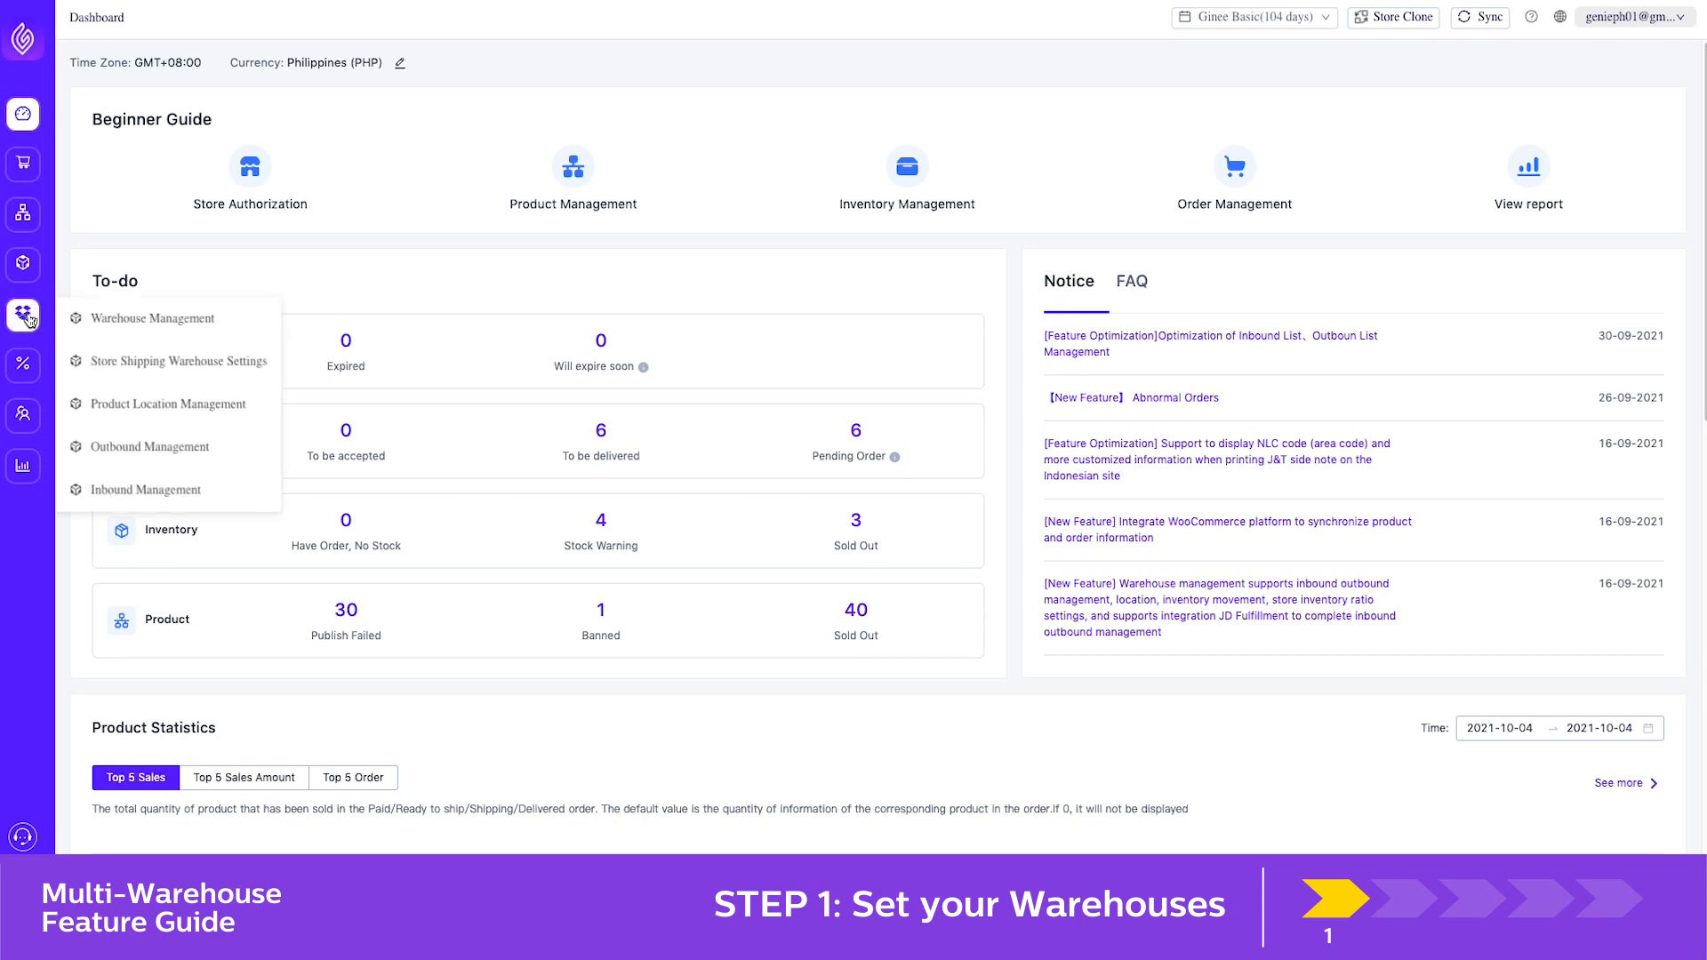
click(111, 318)
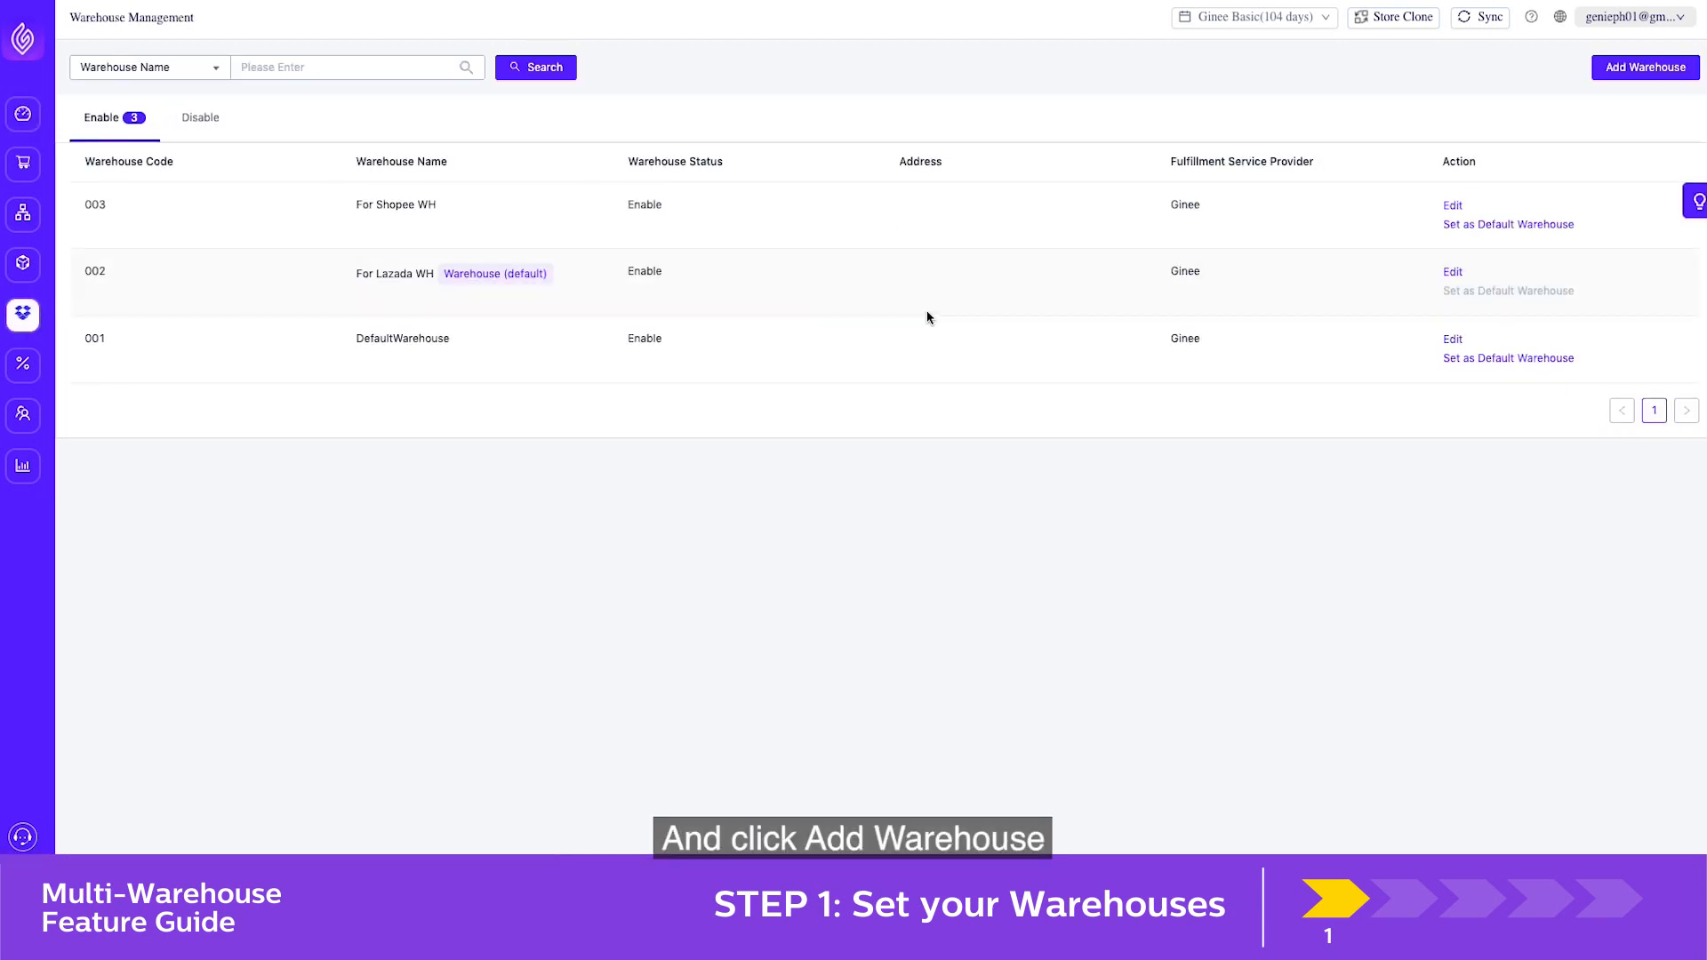
click(1635, 71)
click(919, 233)
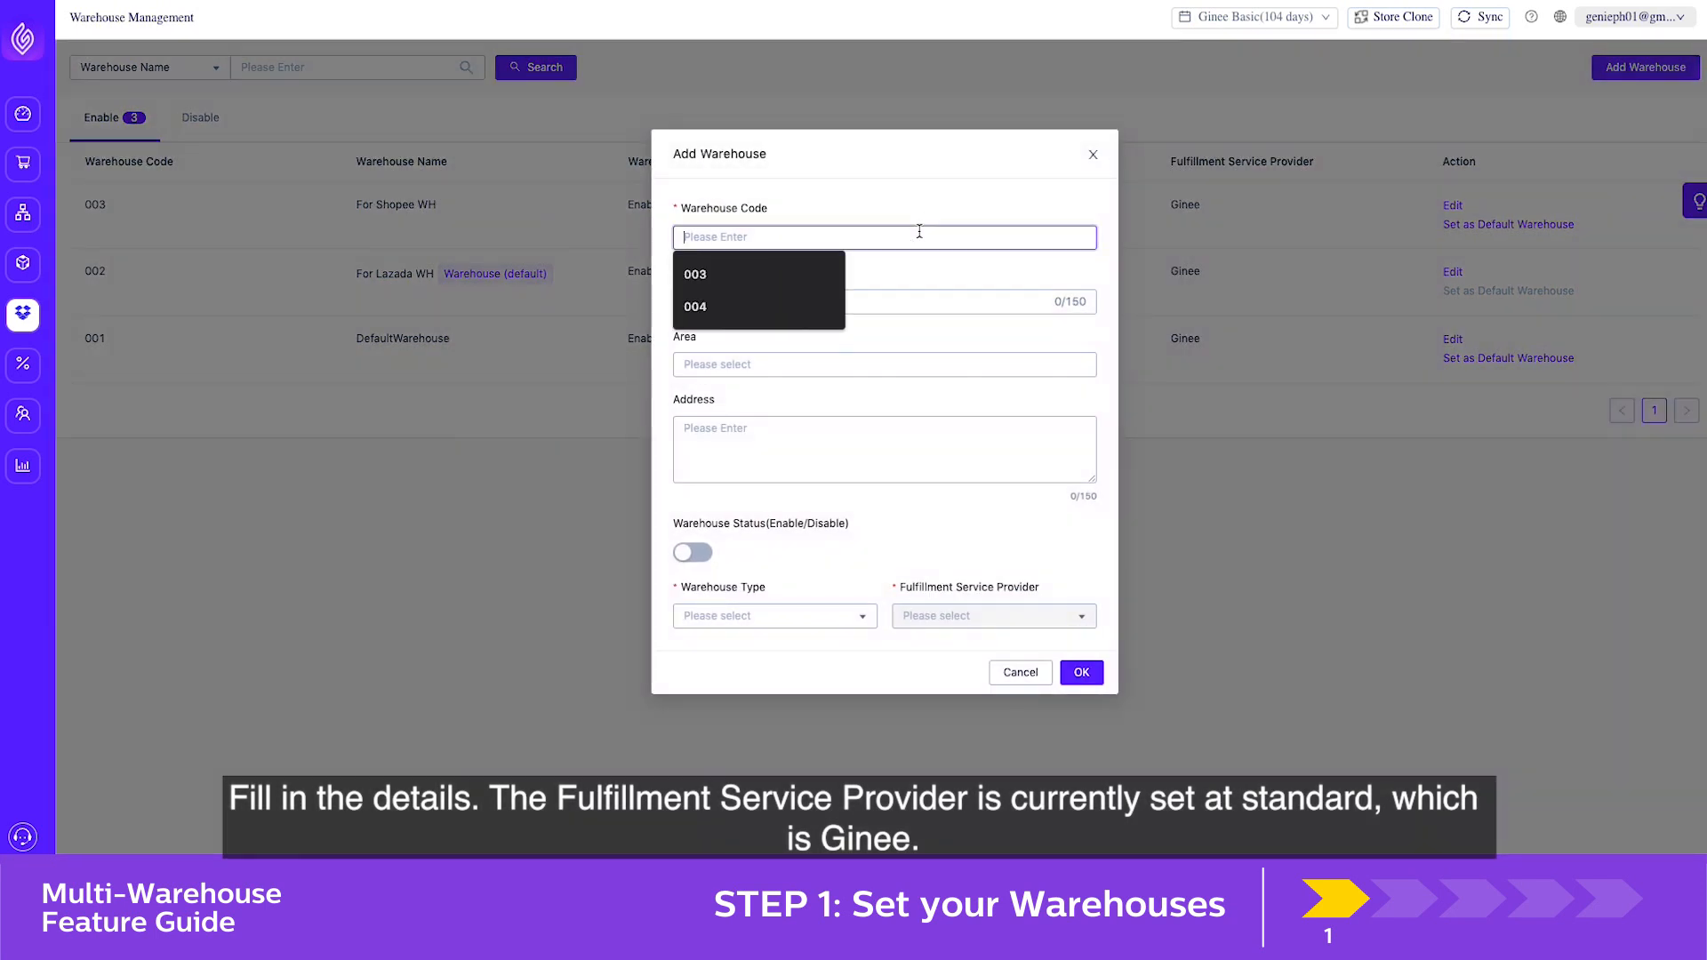
text(004)
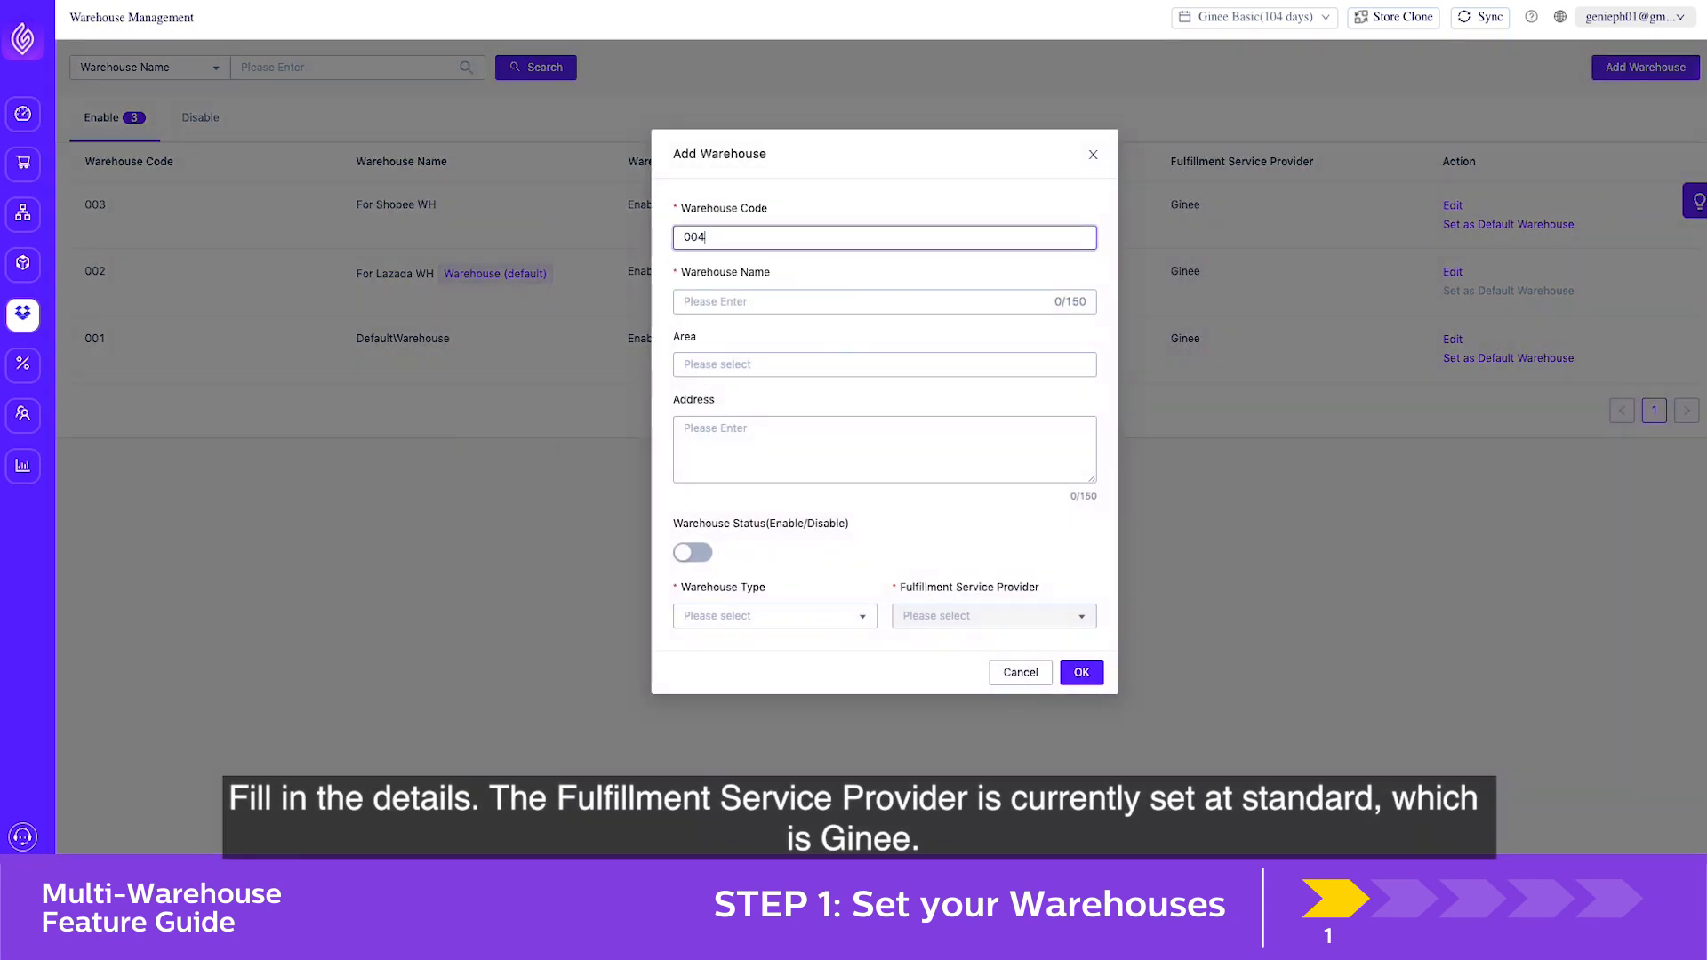
click(903, 294)
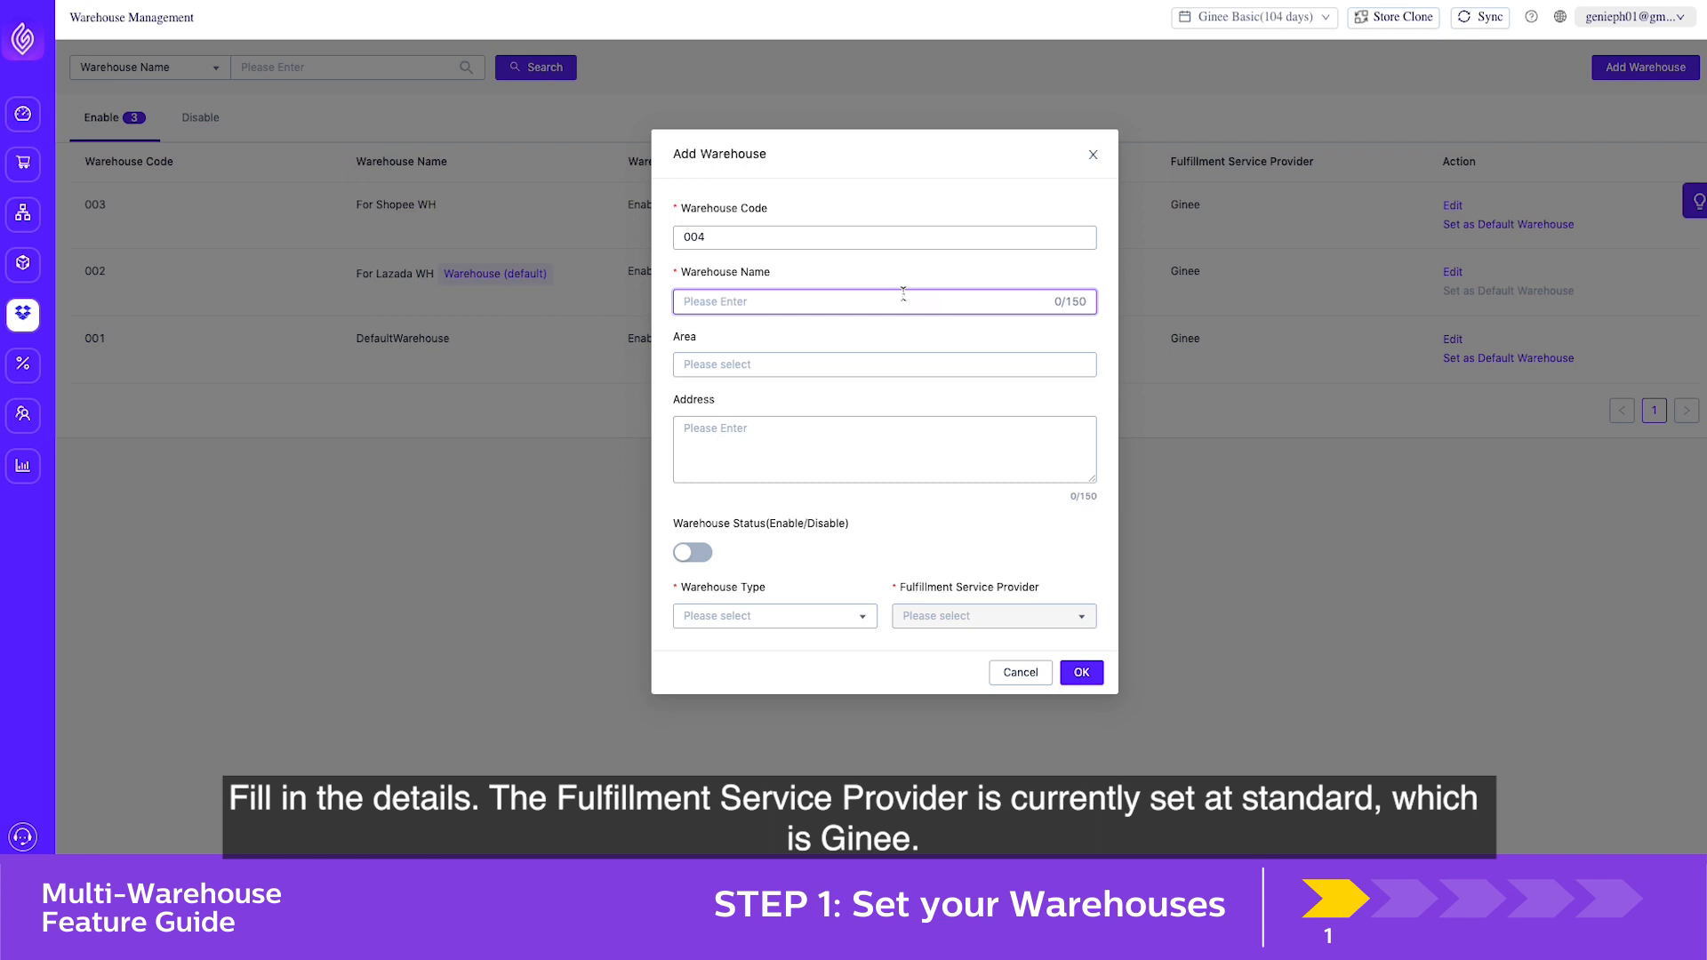
text(Ginee WH)
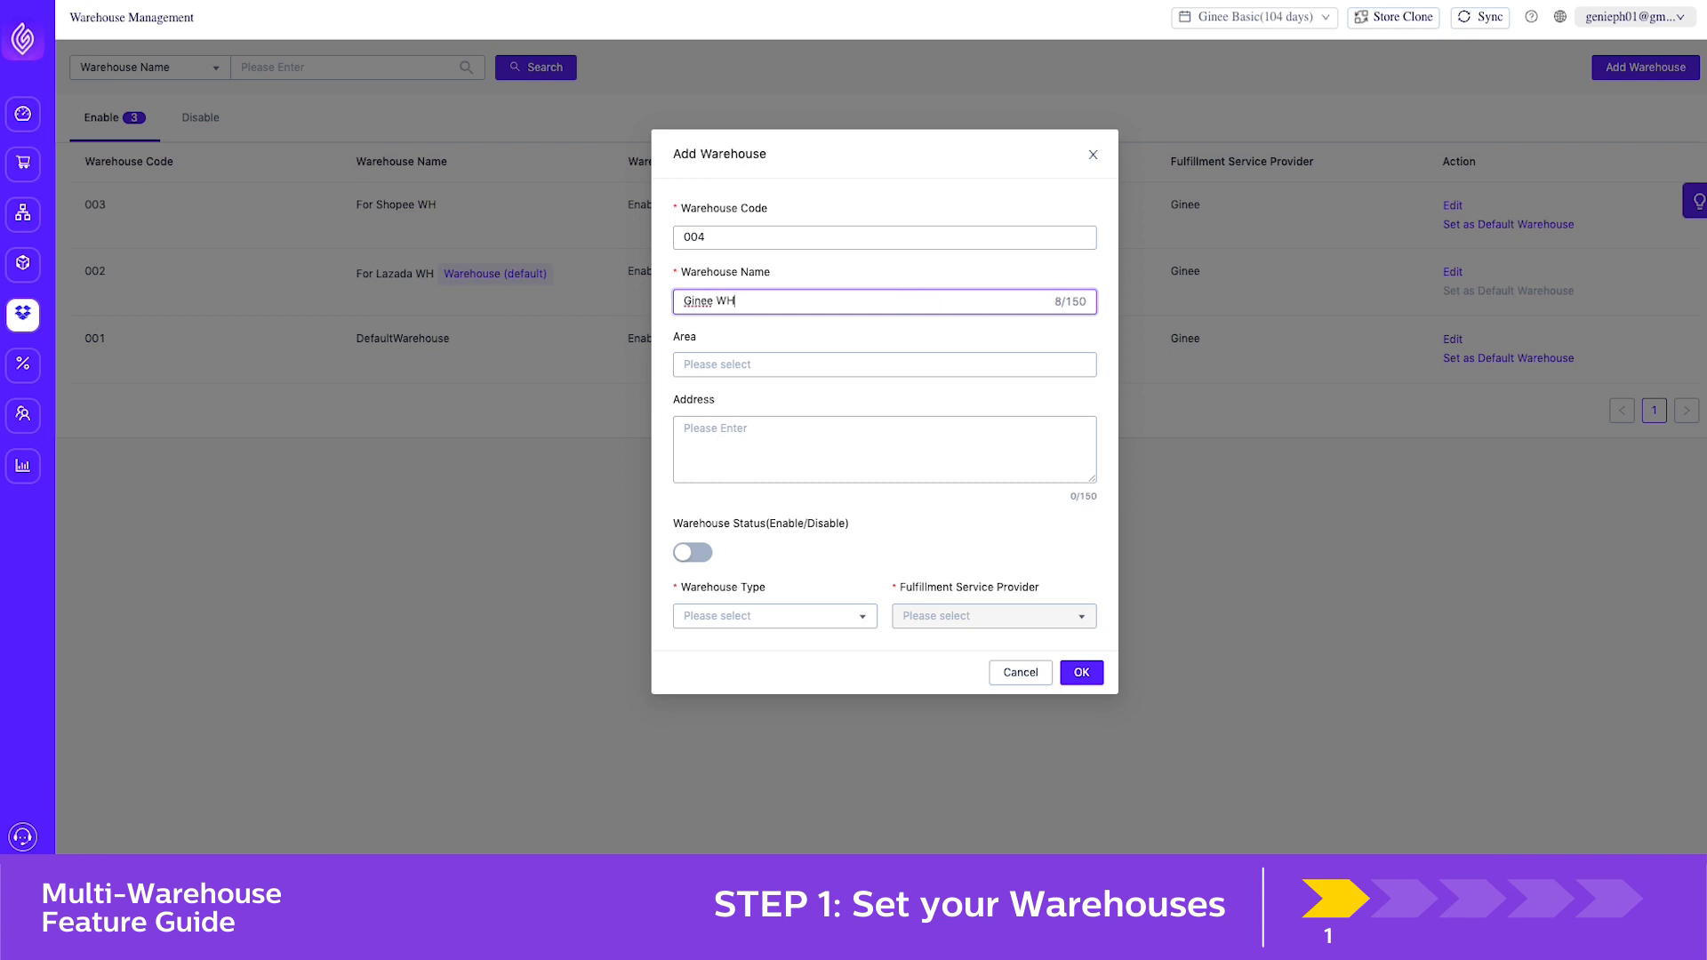
text( 1)
Enable the new warehouse, set its type to My Warehouse and fulfillment service provider to Ginee, and save it
click(695, 556)
click(738, 616)
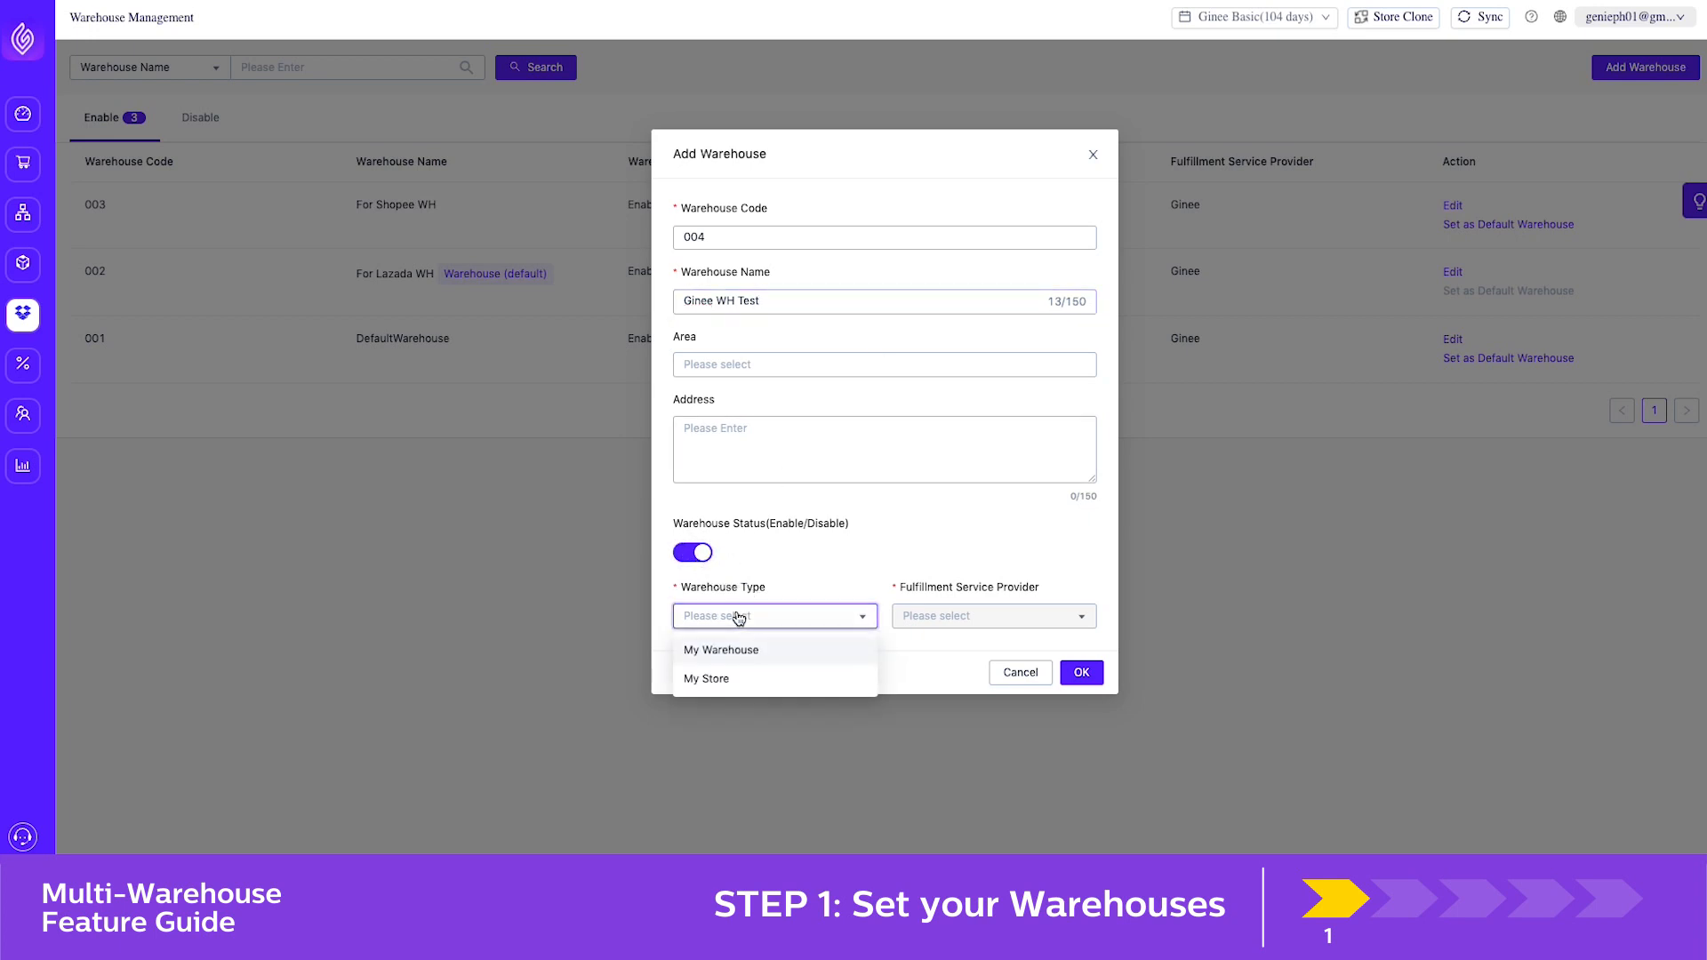
click(731, 649)
click(930, 618)
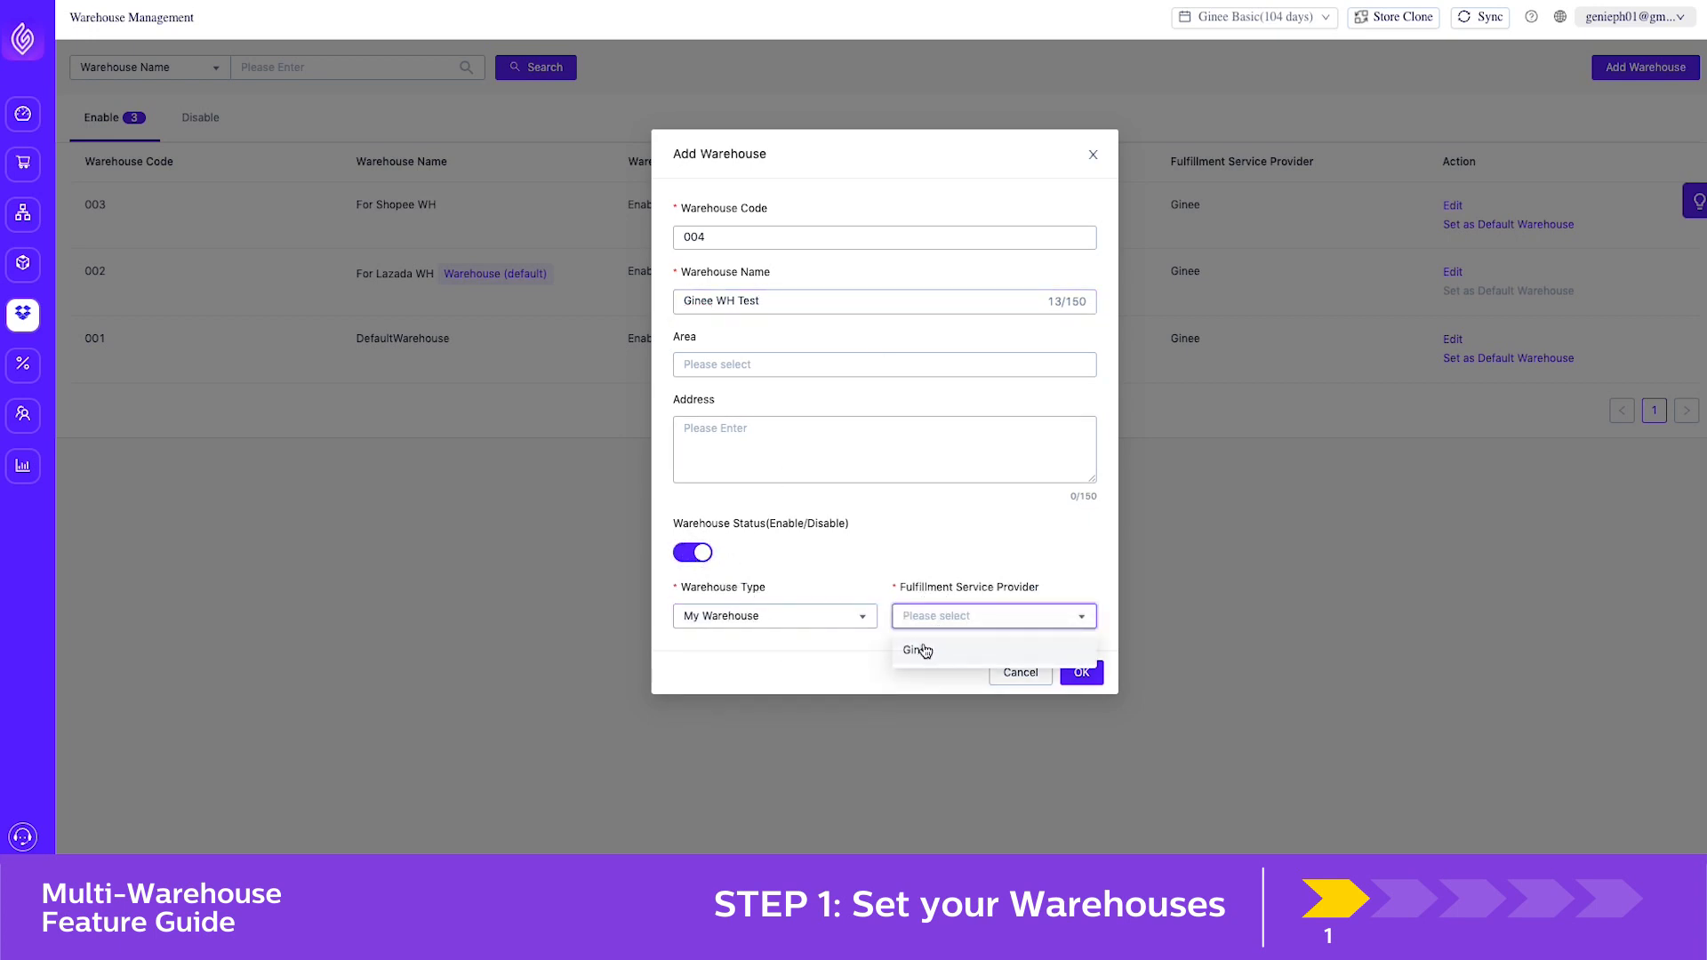
click(925, 651)
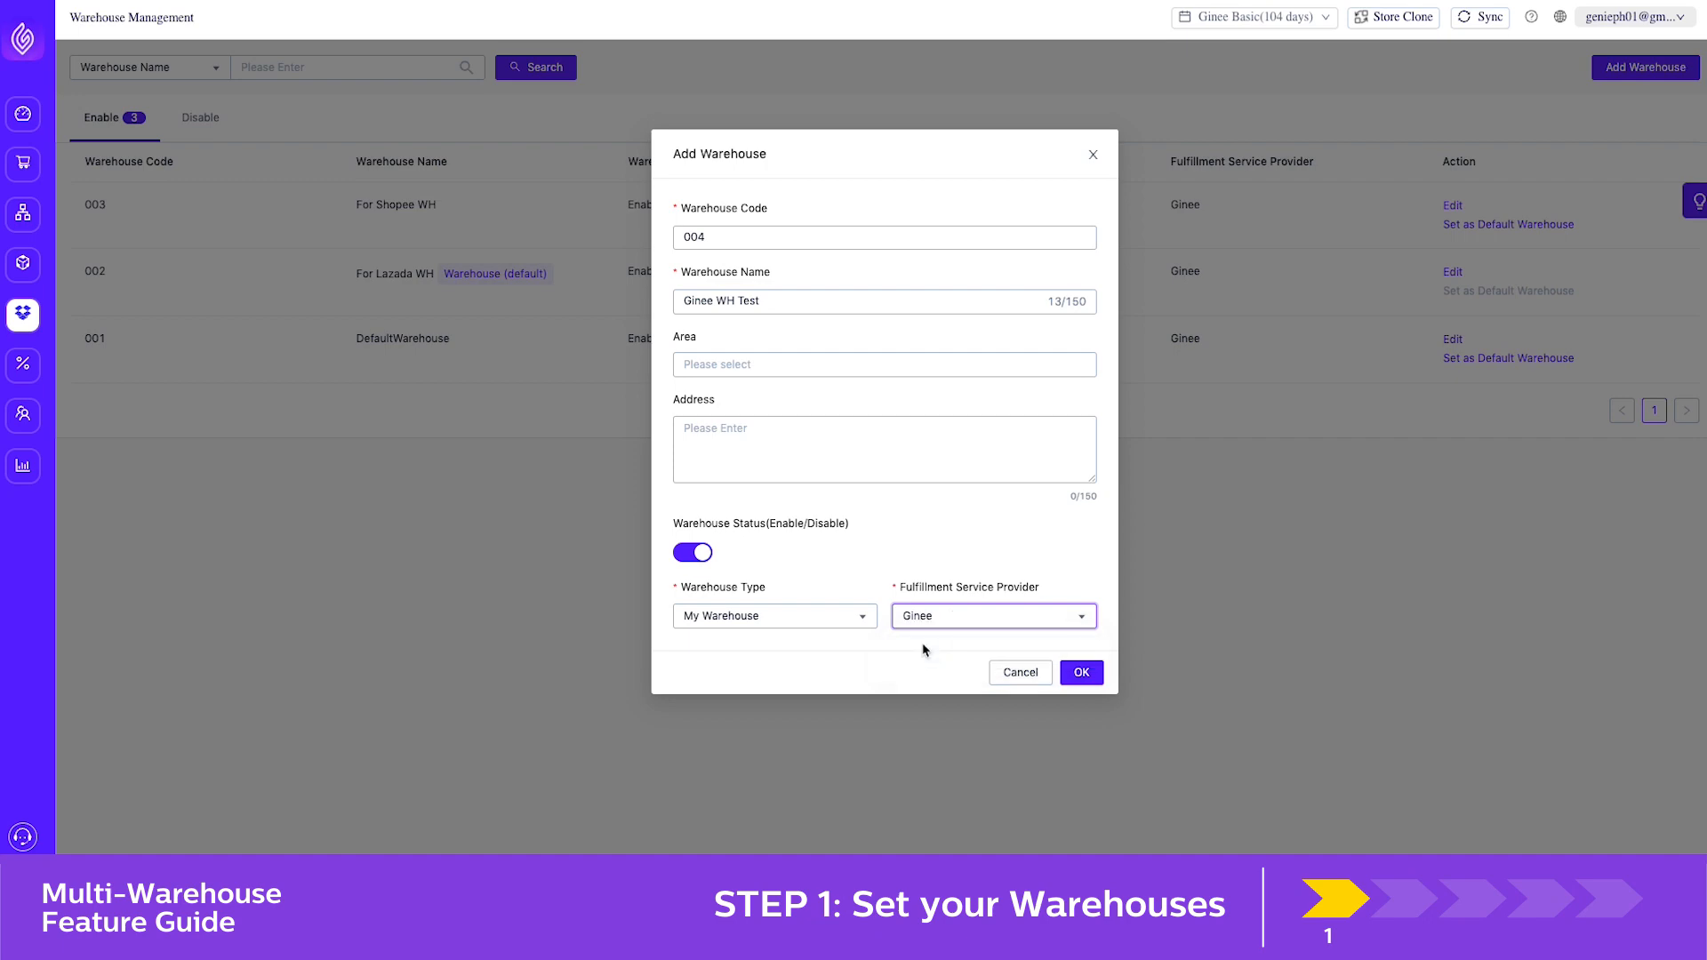
click(1073, 673)
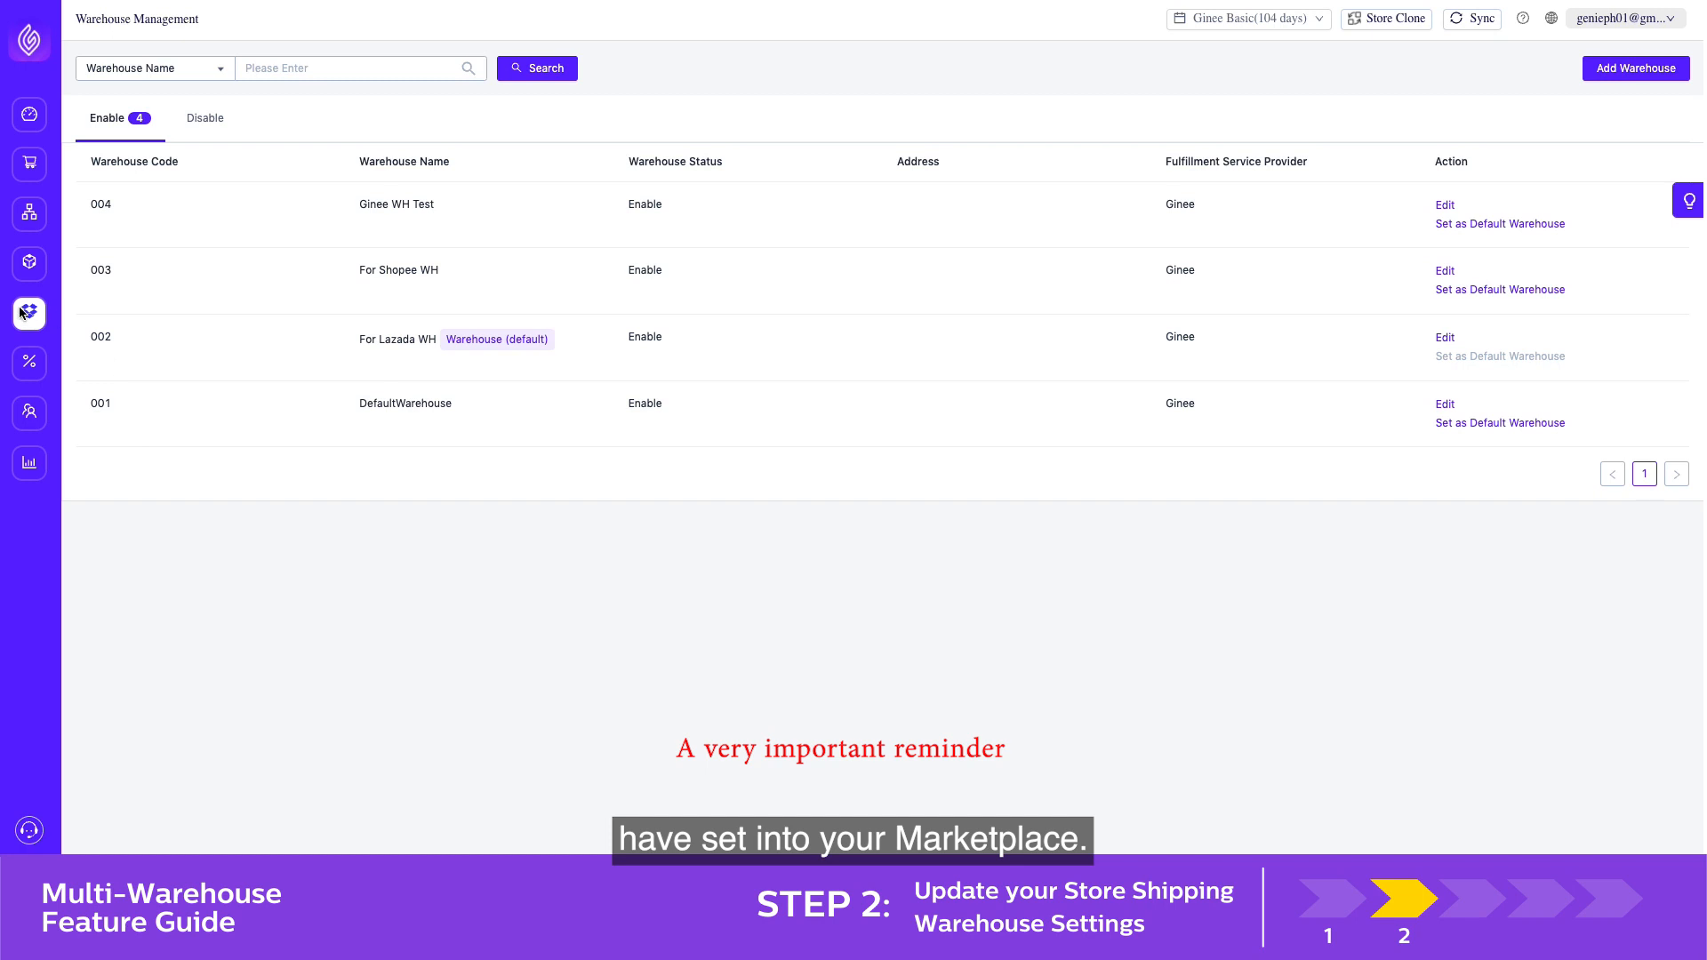
In Store Shipping Warehouse Settings, replace the integrated warehouse of the Shopee store Ginee PH Test Account with 004-Ginee WH Test
mouse_move(30, 311)
click(120, 358)
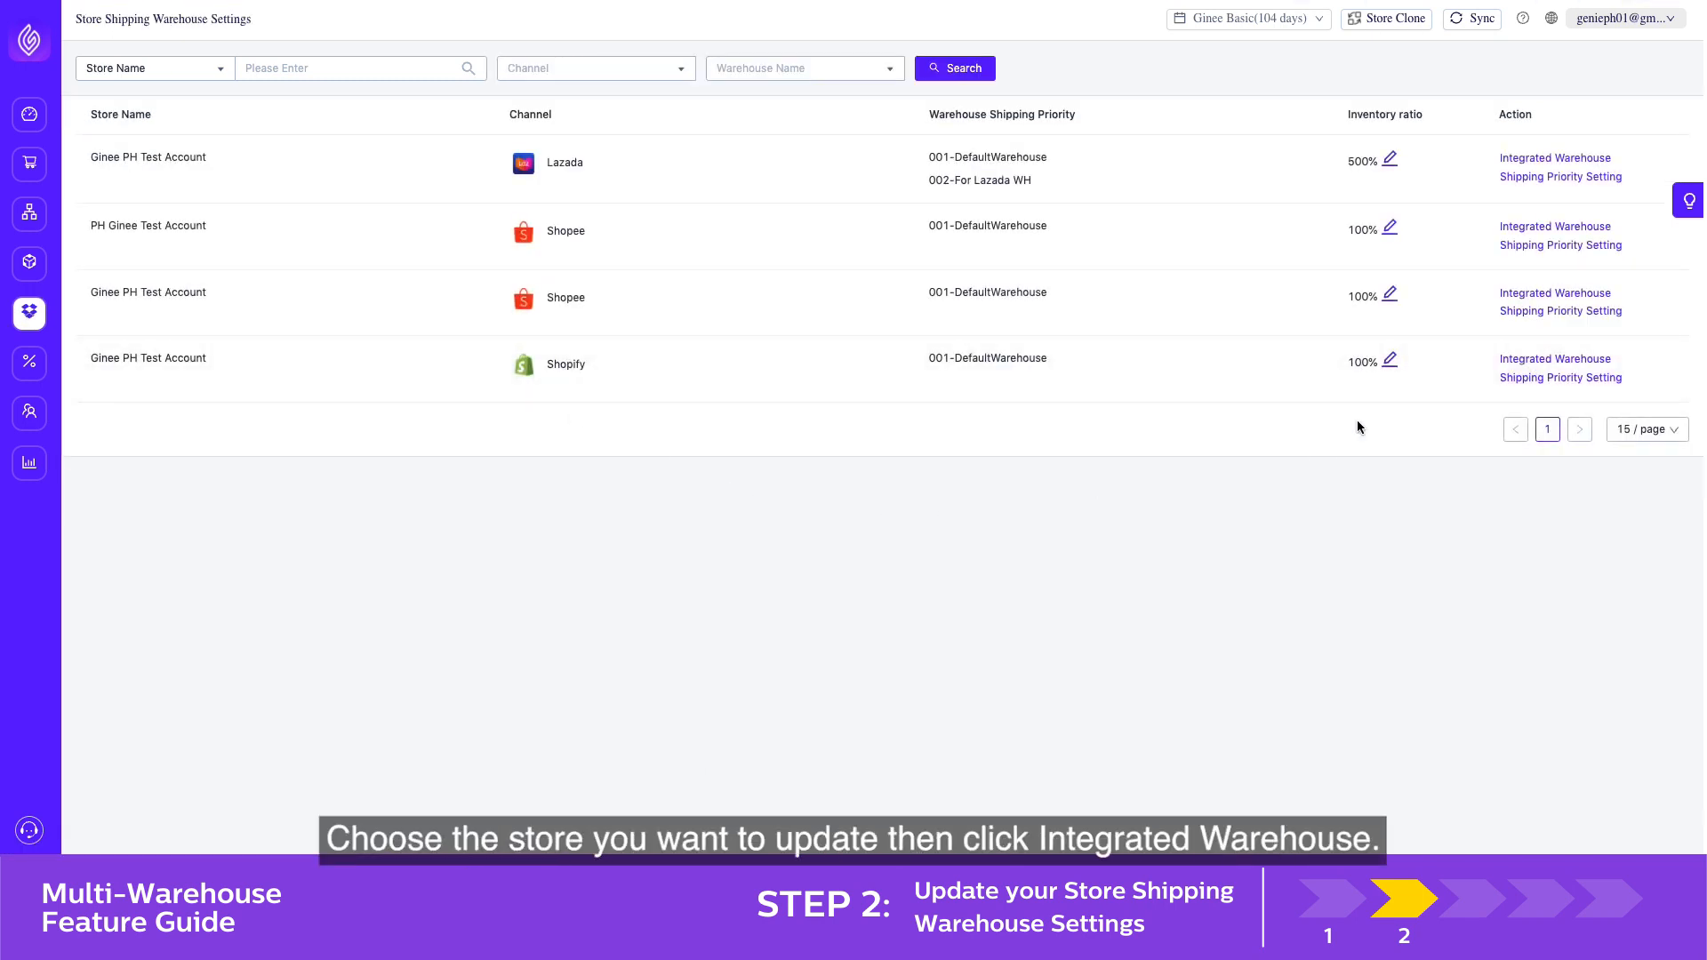
click(1504, 292)
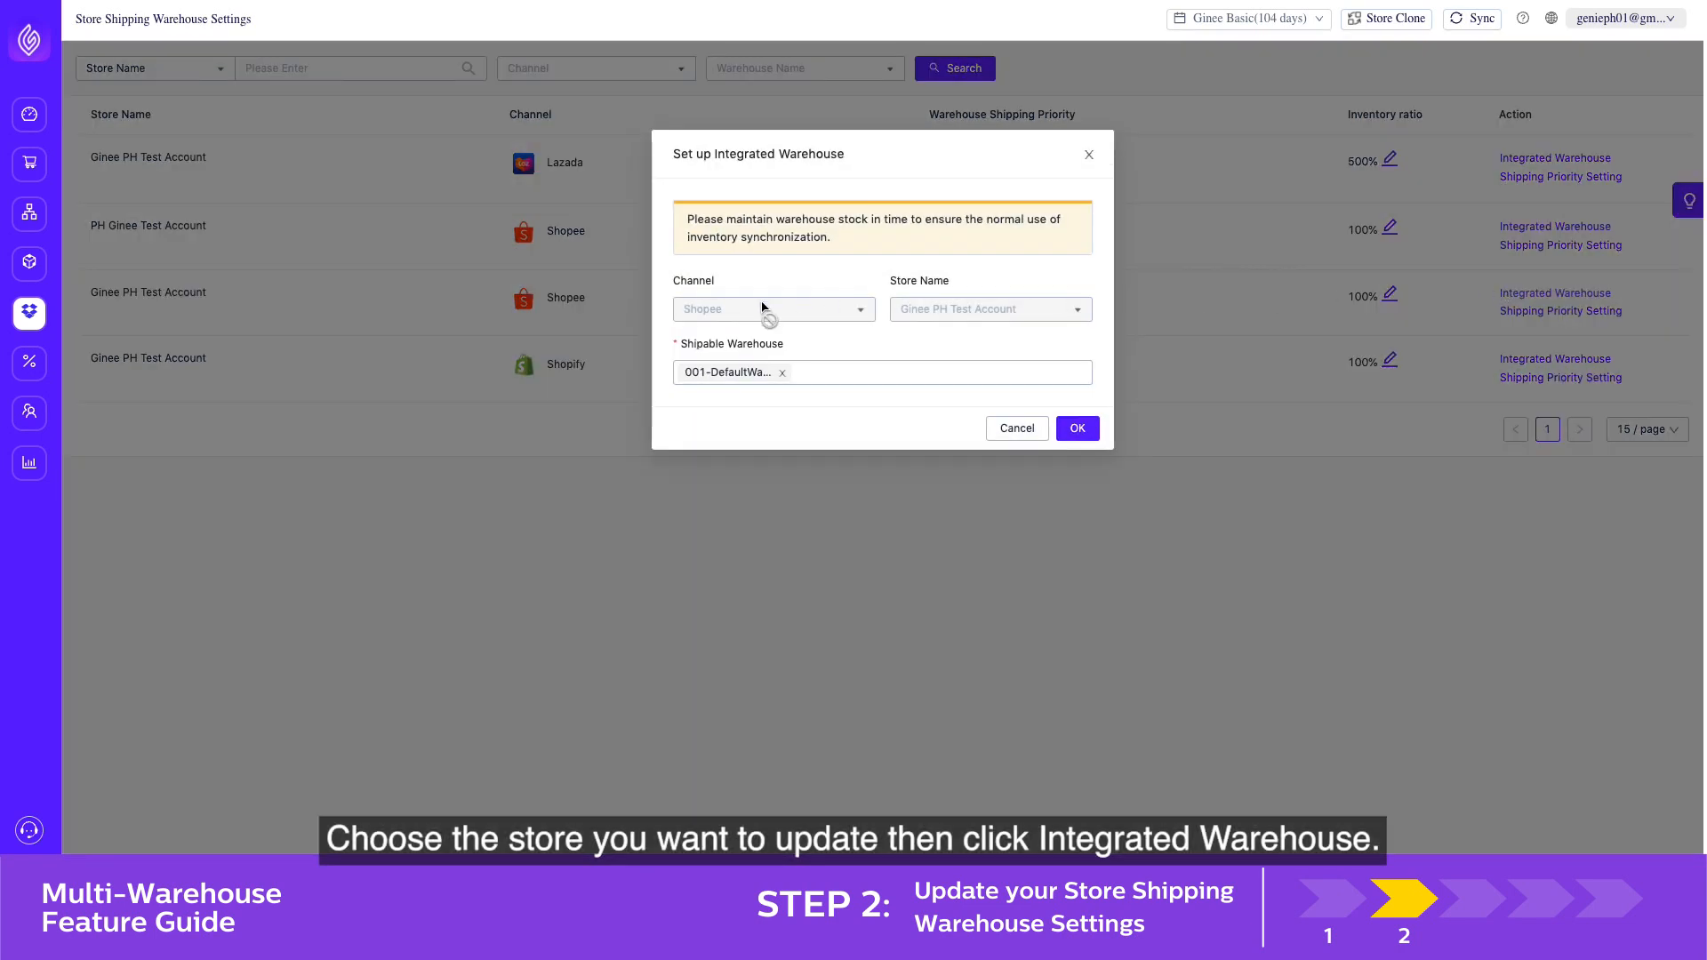
click(782, 372)
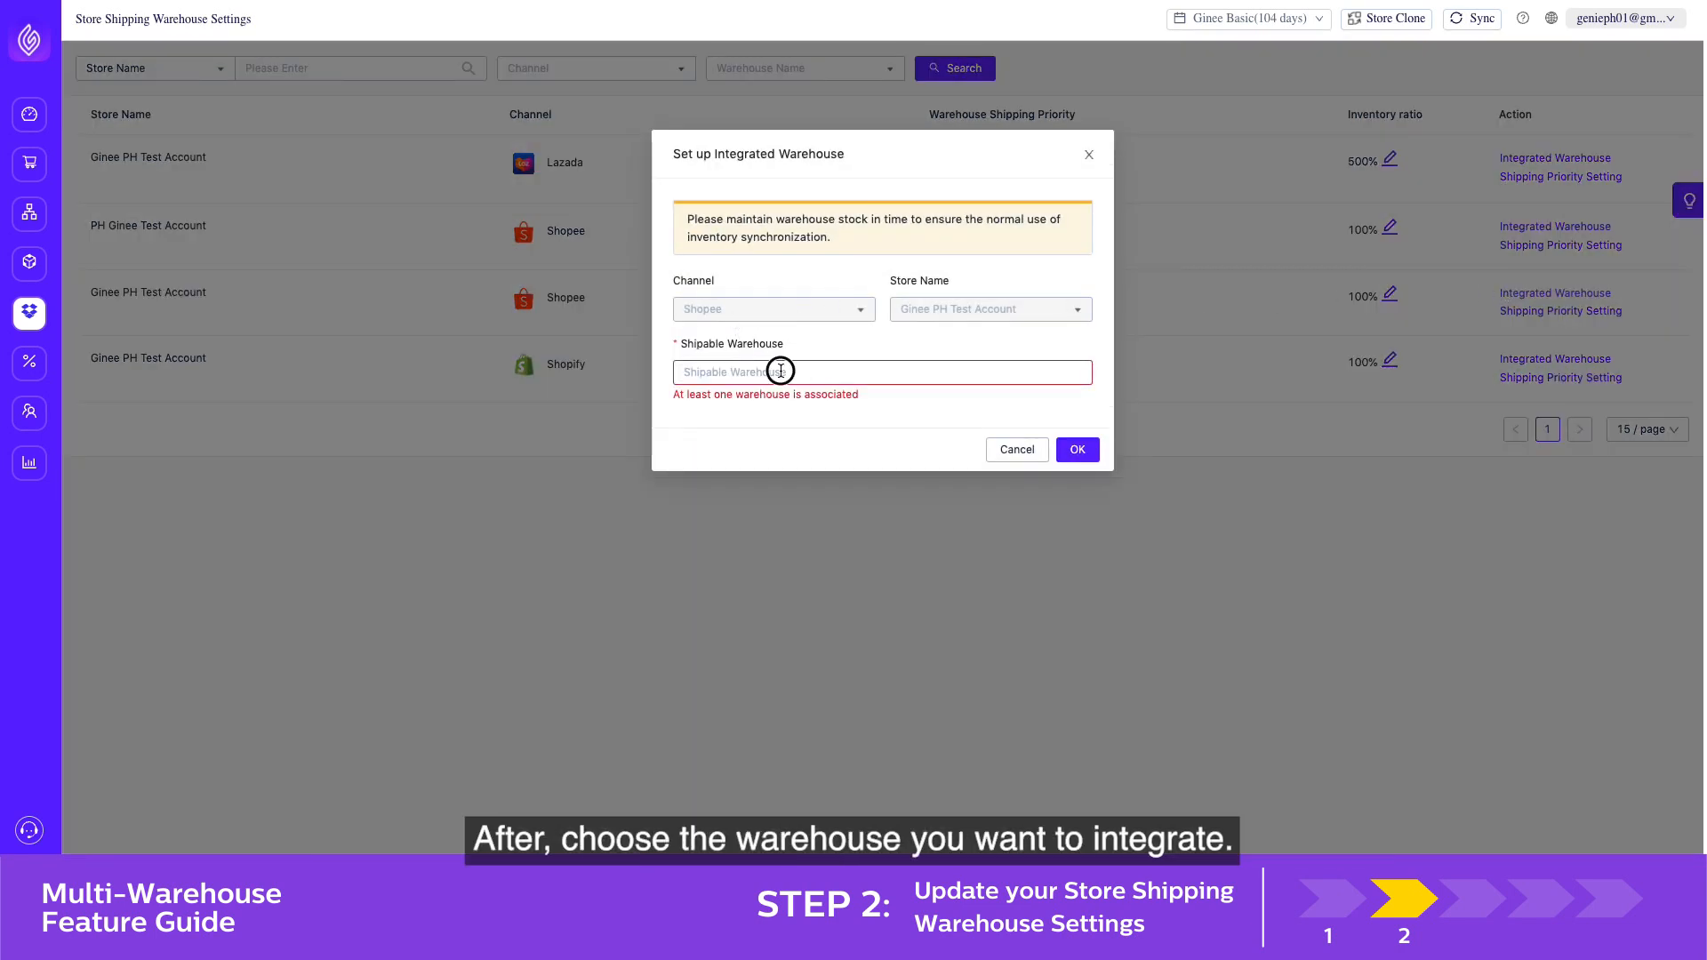
click(774, 375)
click(766, 406)
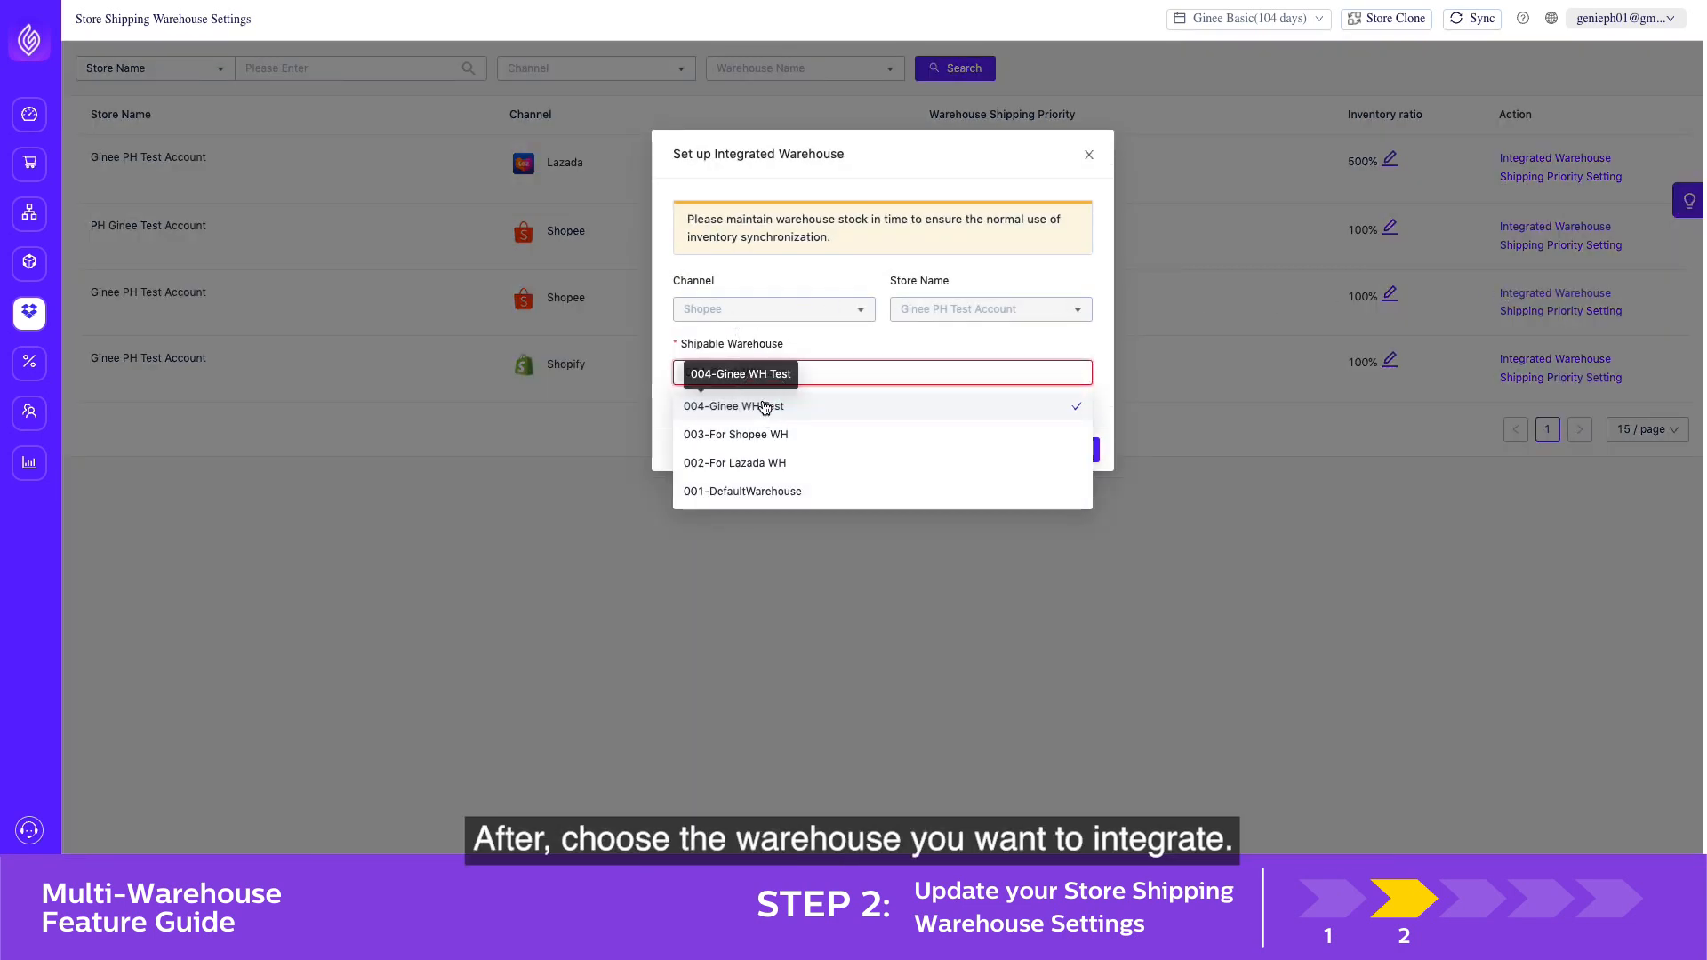
click(1105, 397)
click(1082, 429)
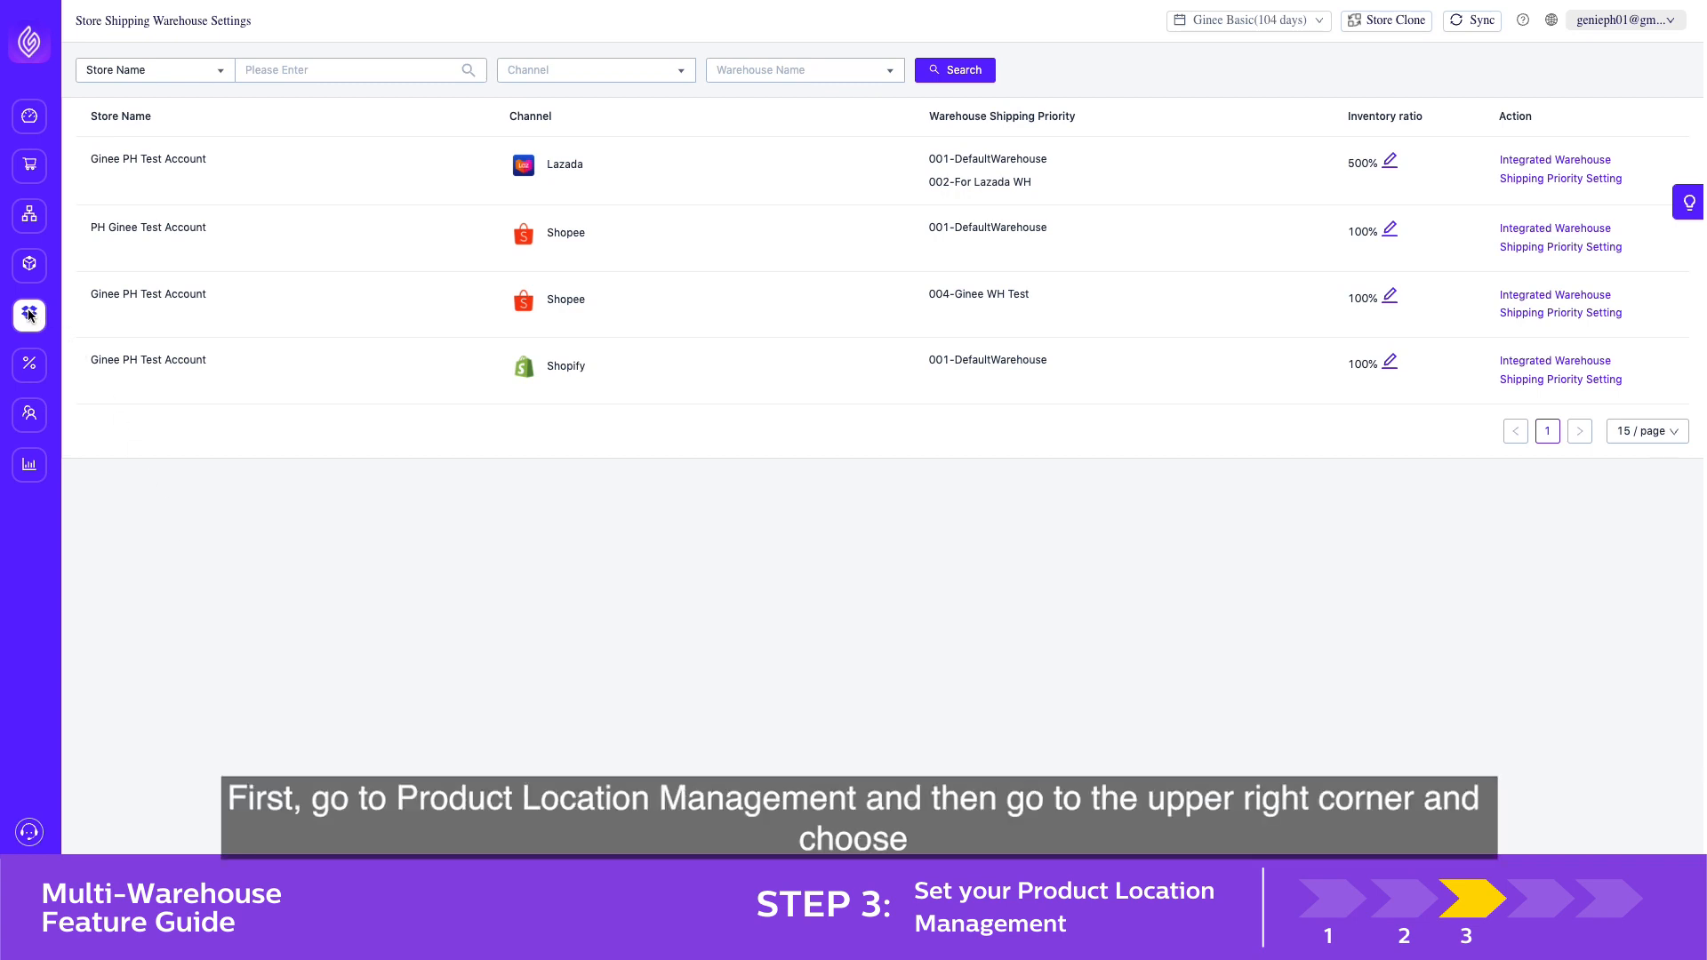
Start creating a single location in Product Location Management for the warehouse 004-Ginee WH Test
mouse_move(39, 317)
click(117, 405)
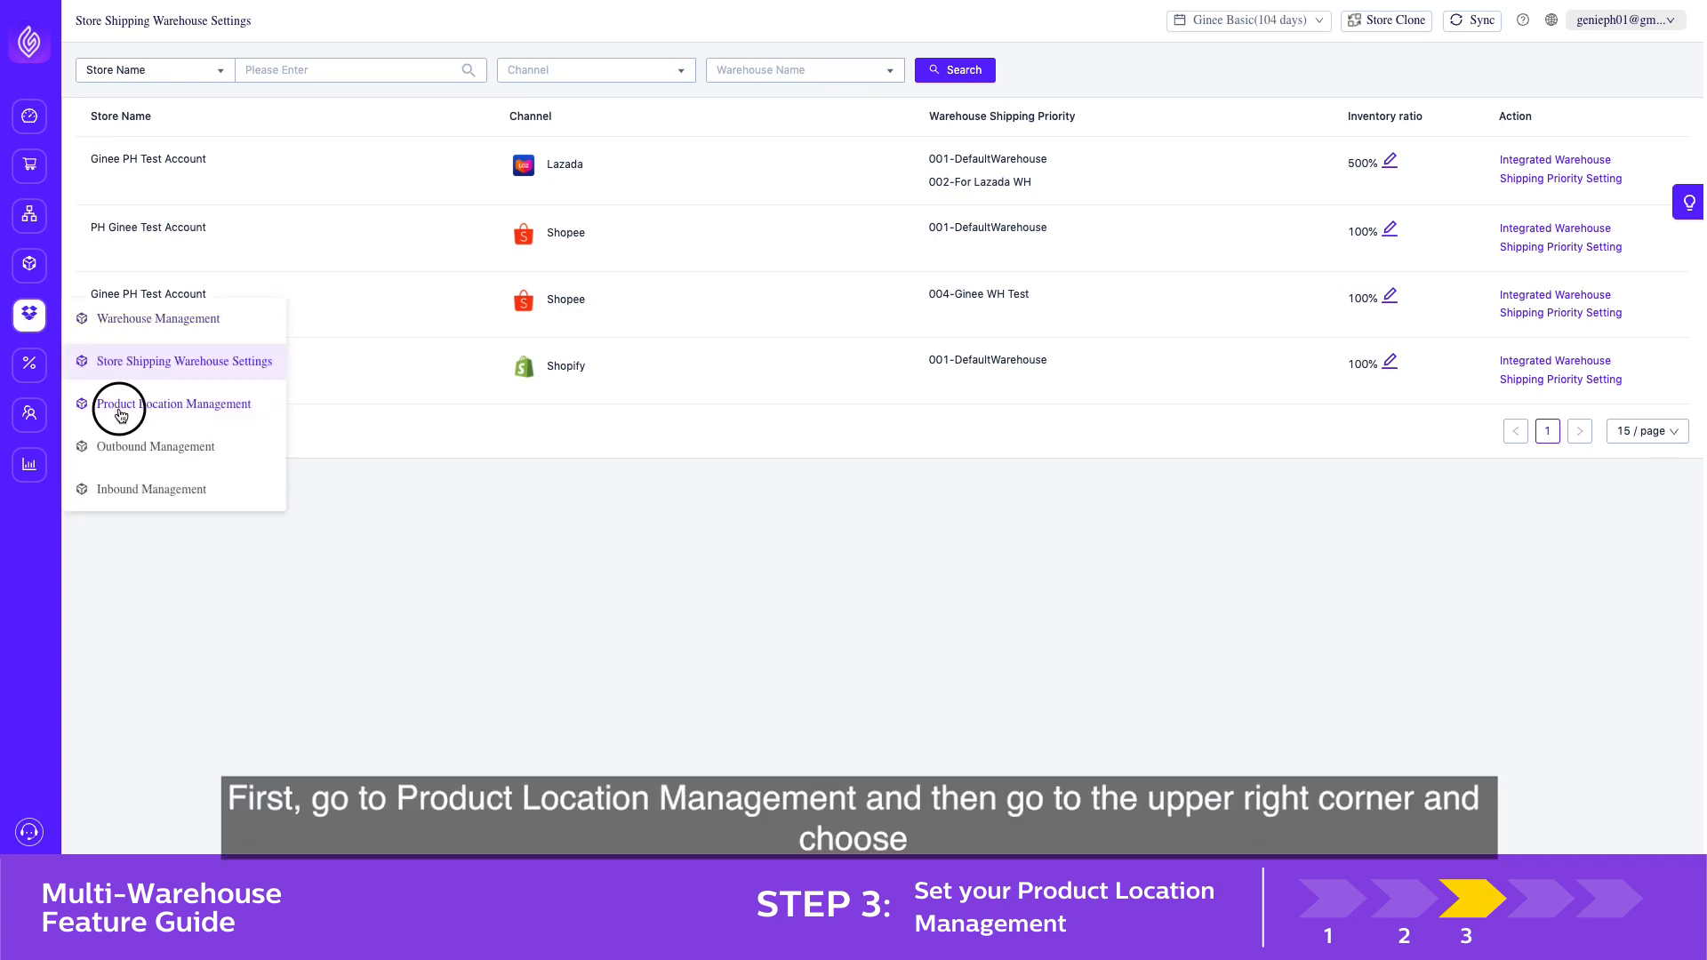
click(1565, 74)
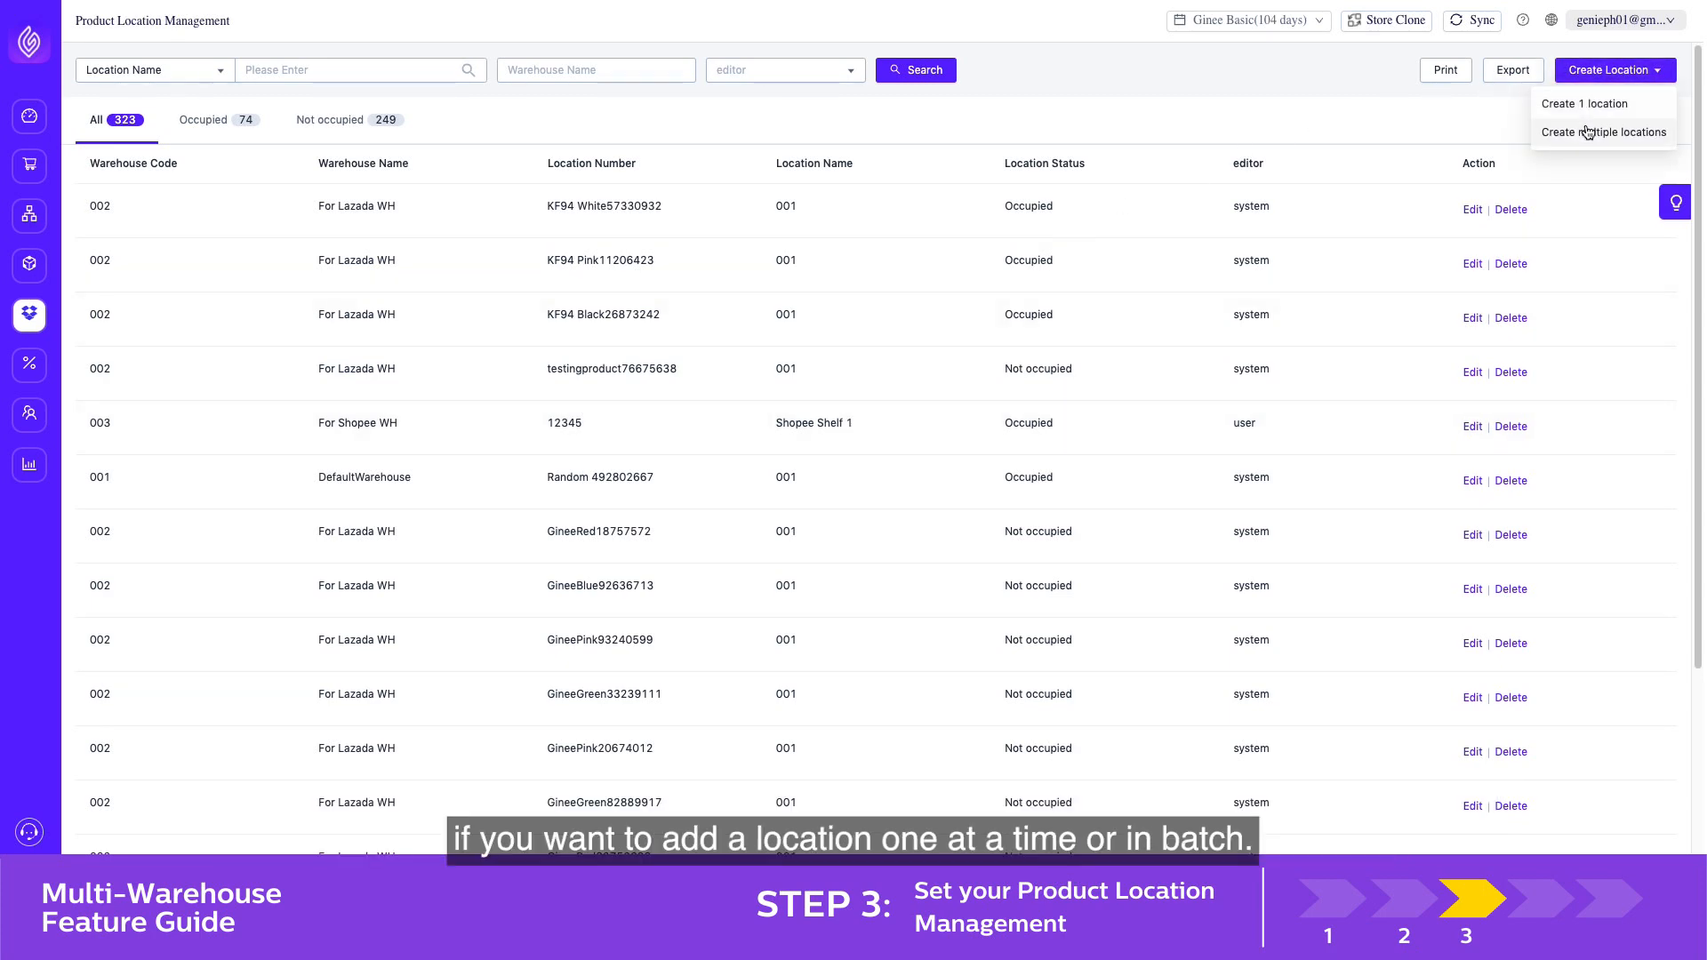
click(1588, 105)
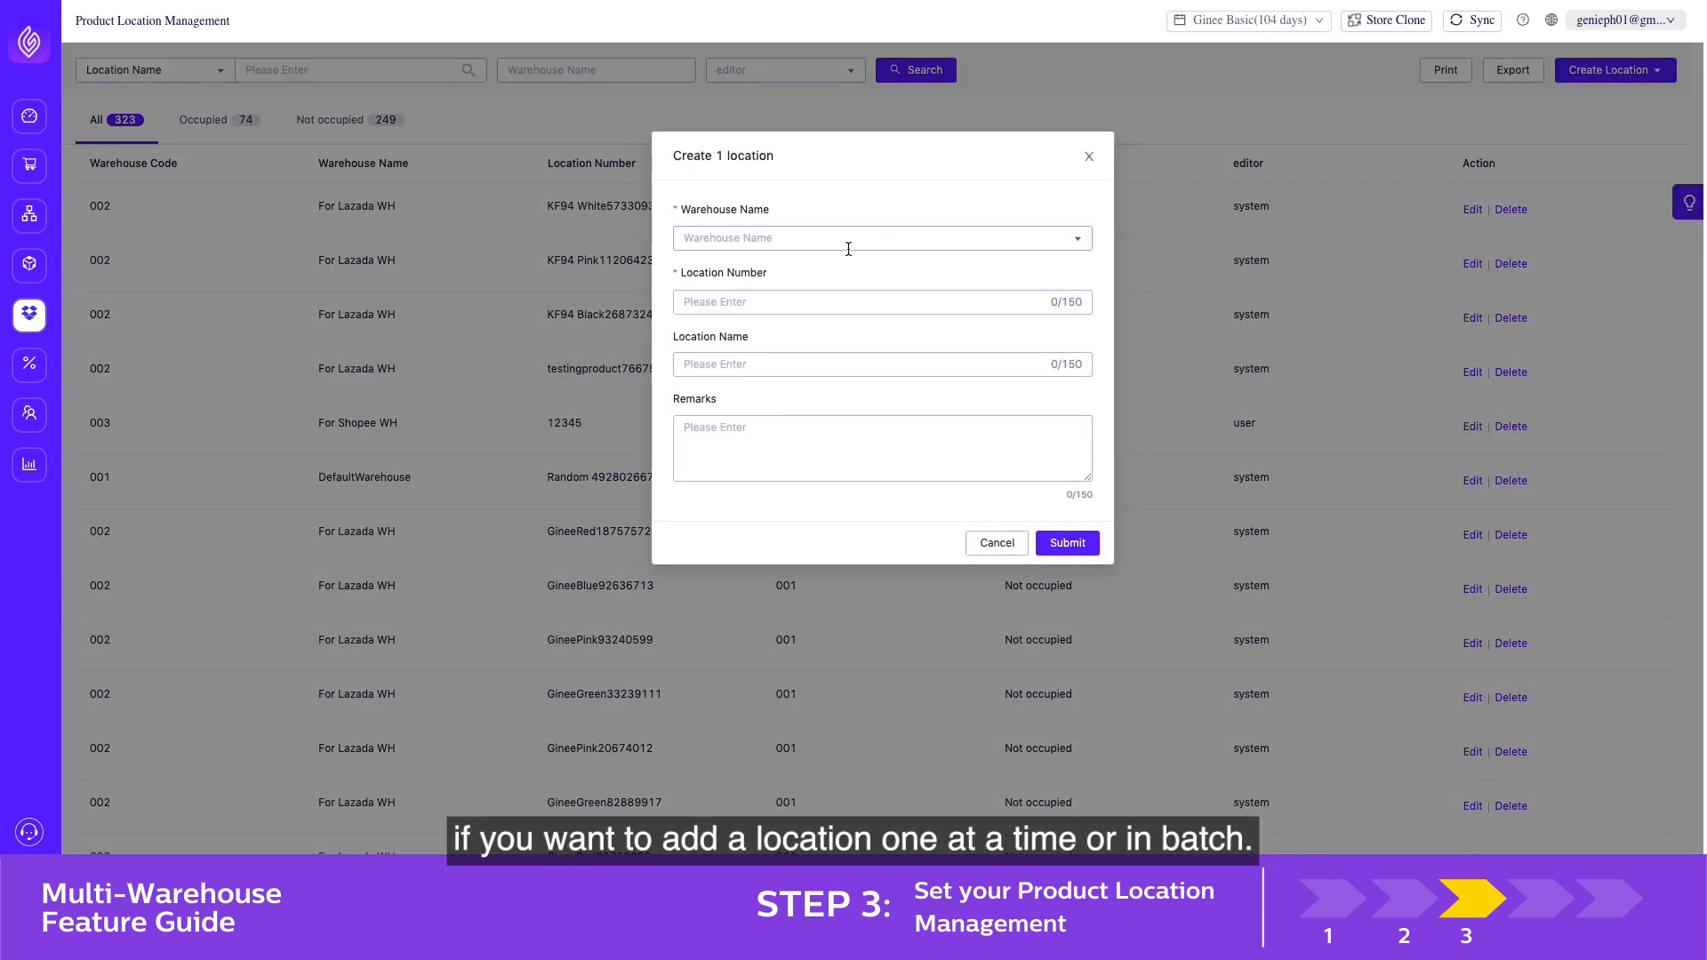
click(828, 246)
click(812, 270)
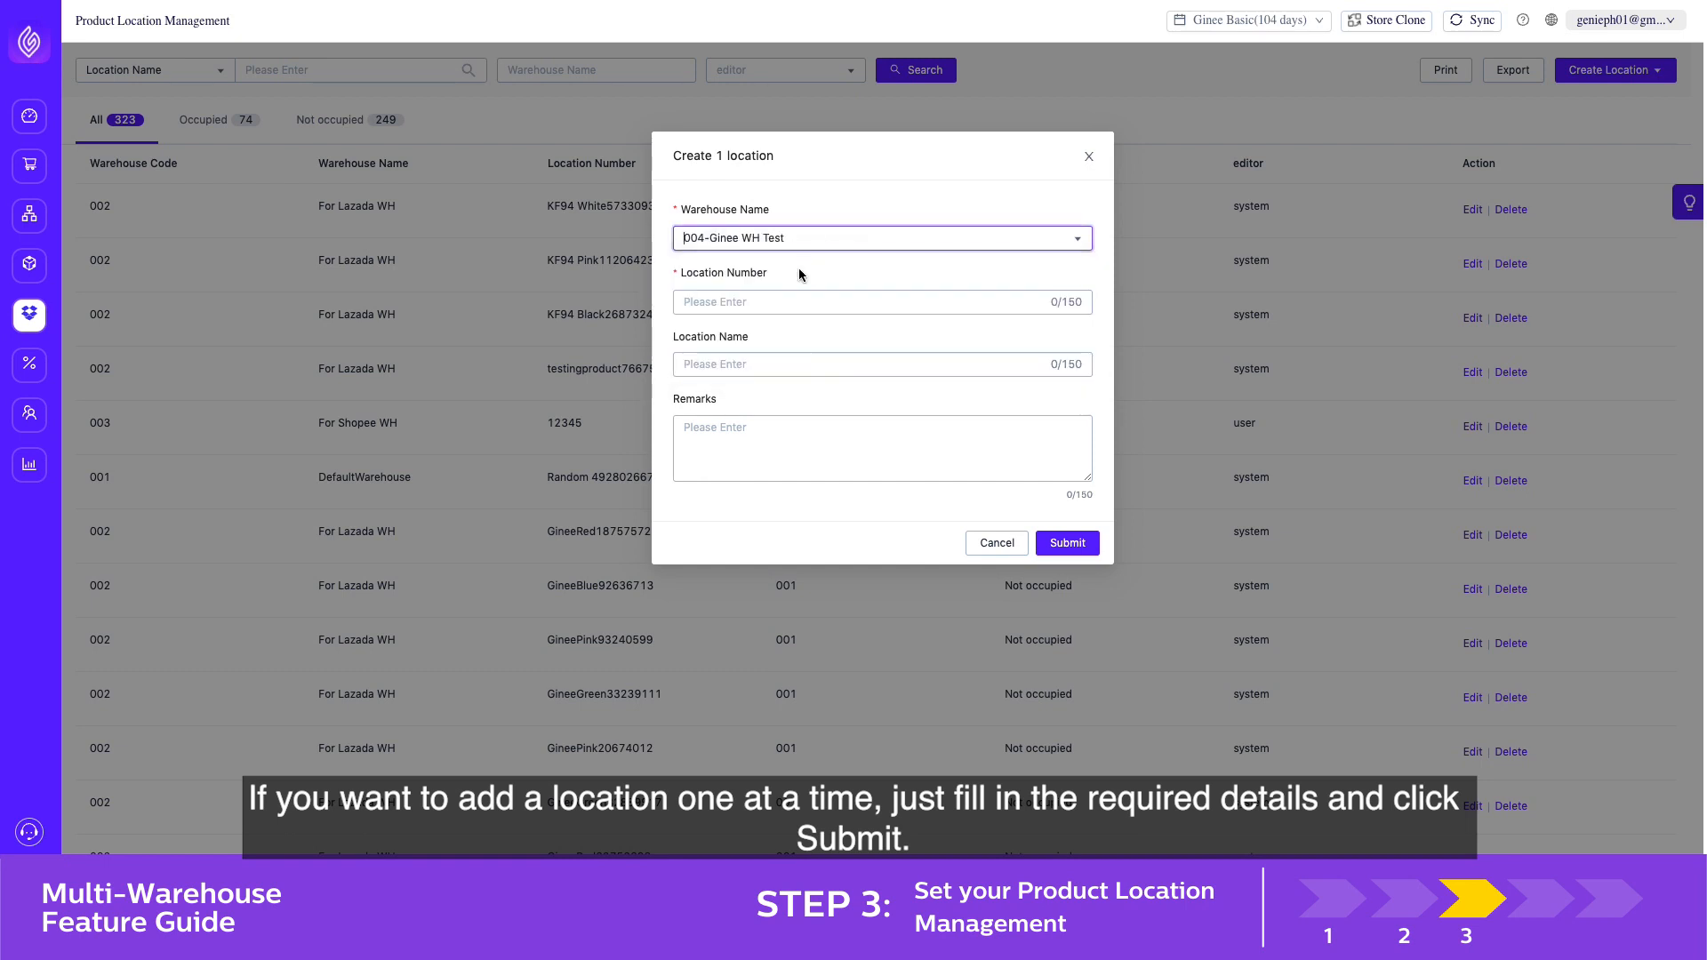
Give the location number 123 and the name Ginee WH Shelf 1, and submit it
click(771, 298)
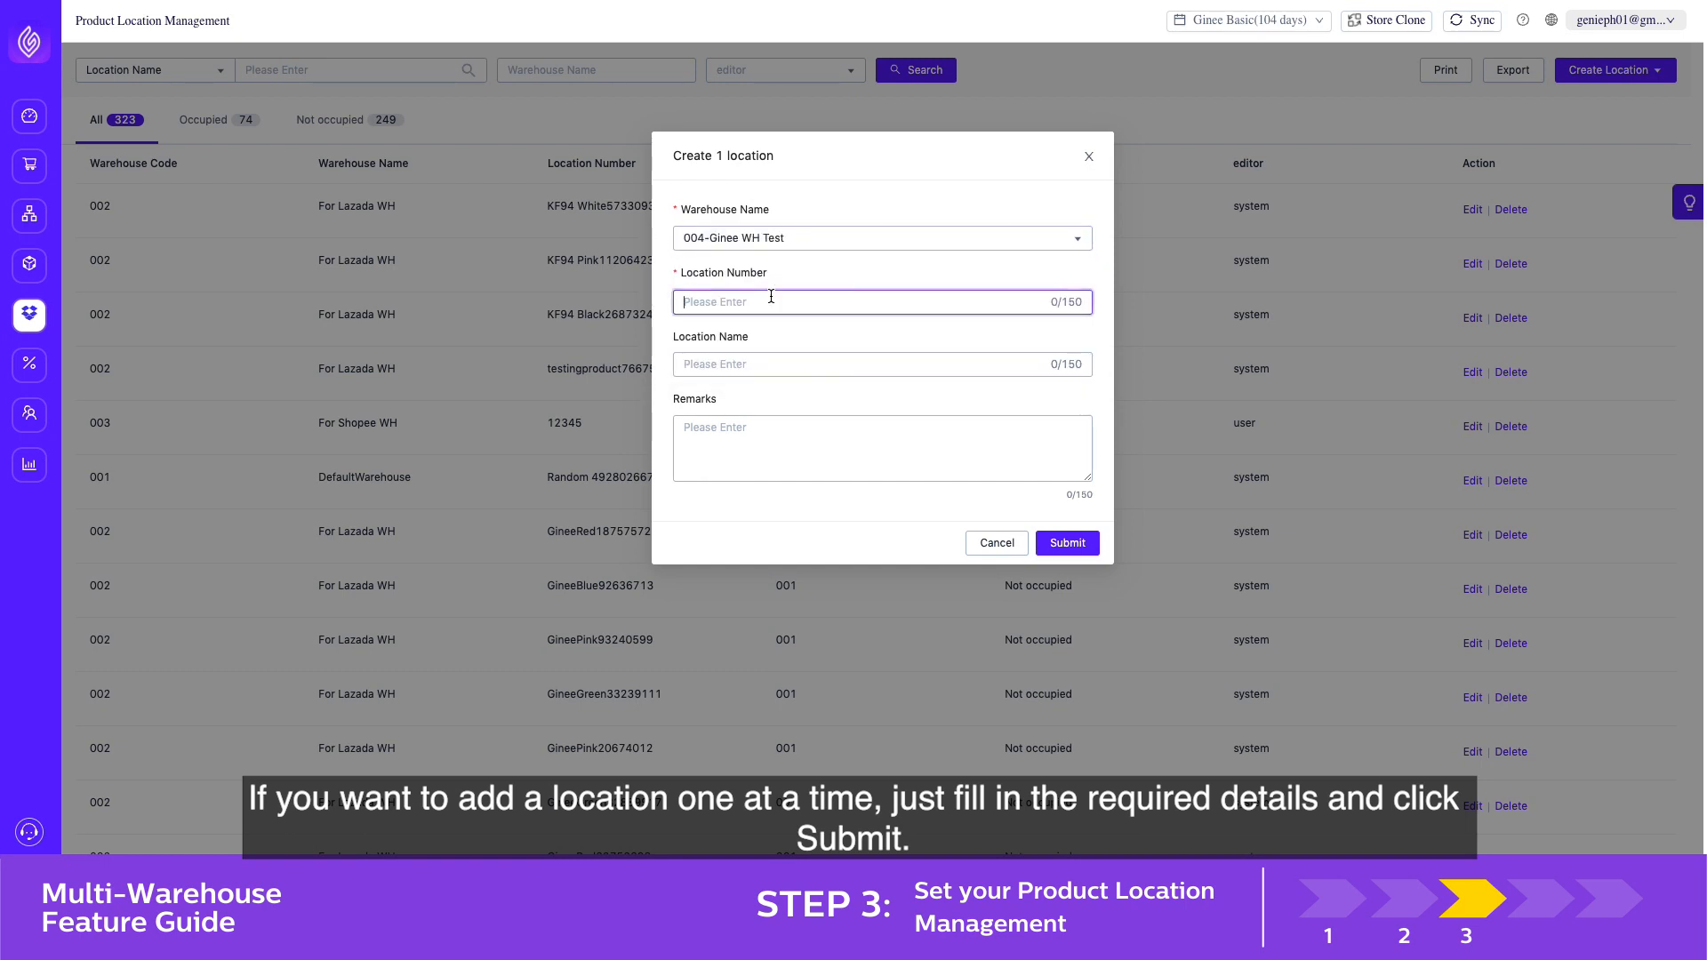
text(123)
key(Tab)
text(Ginee )
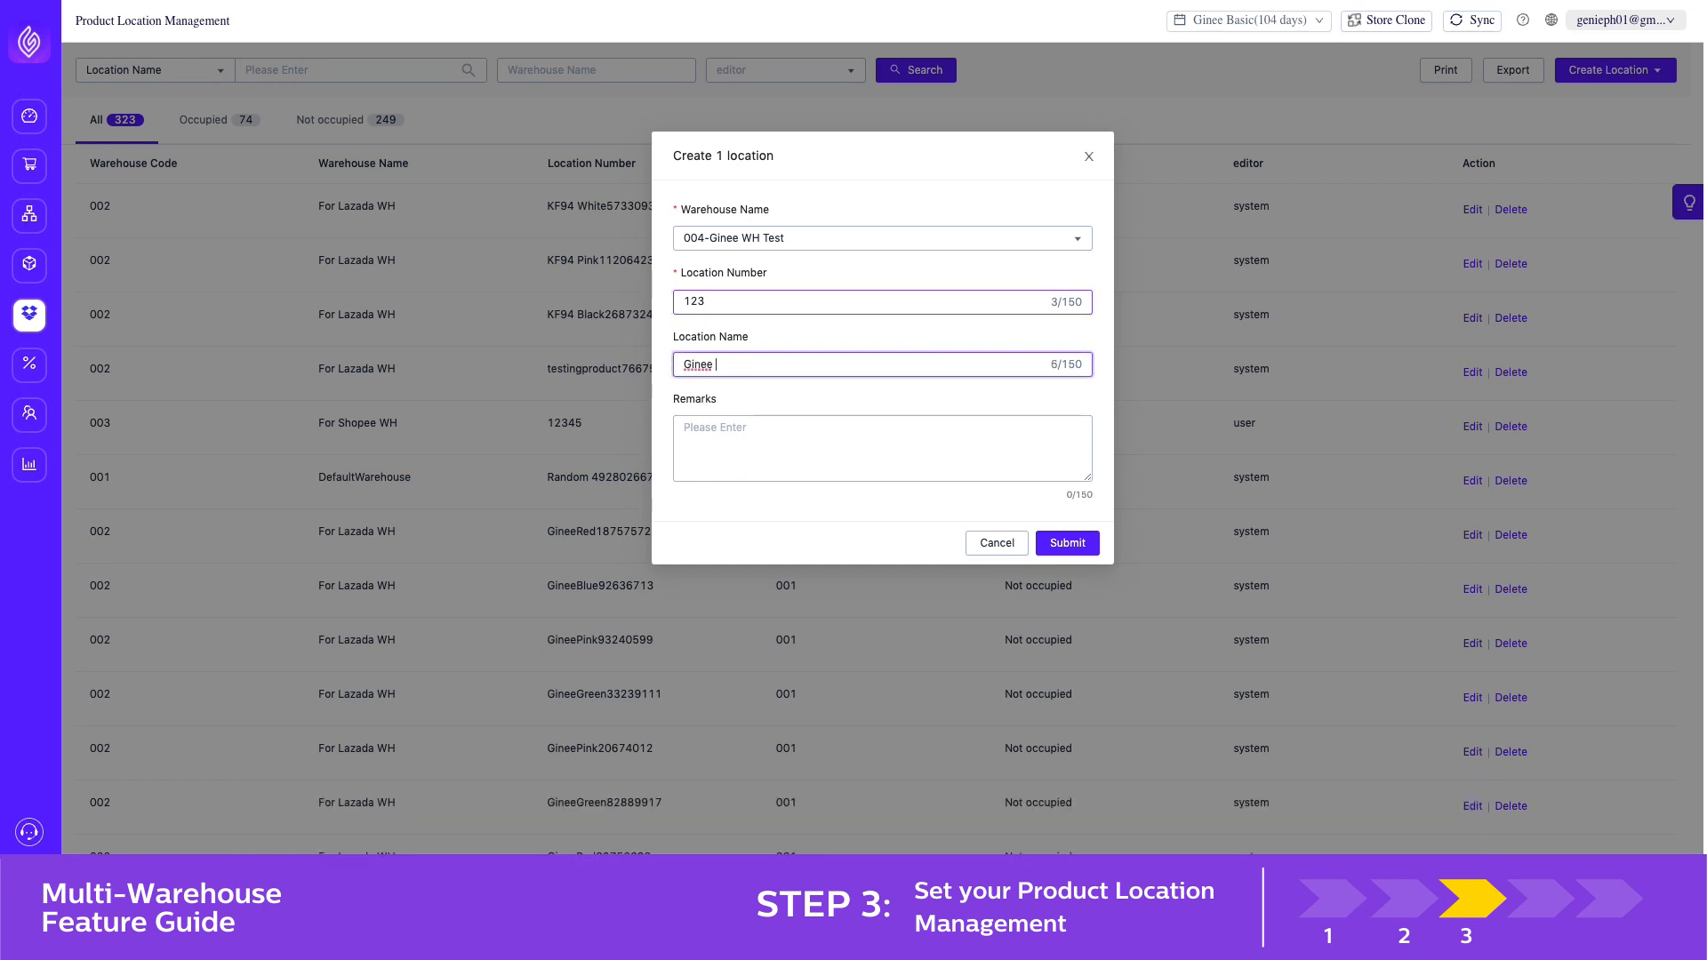
text(WH Shelf 1)
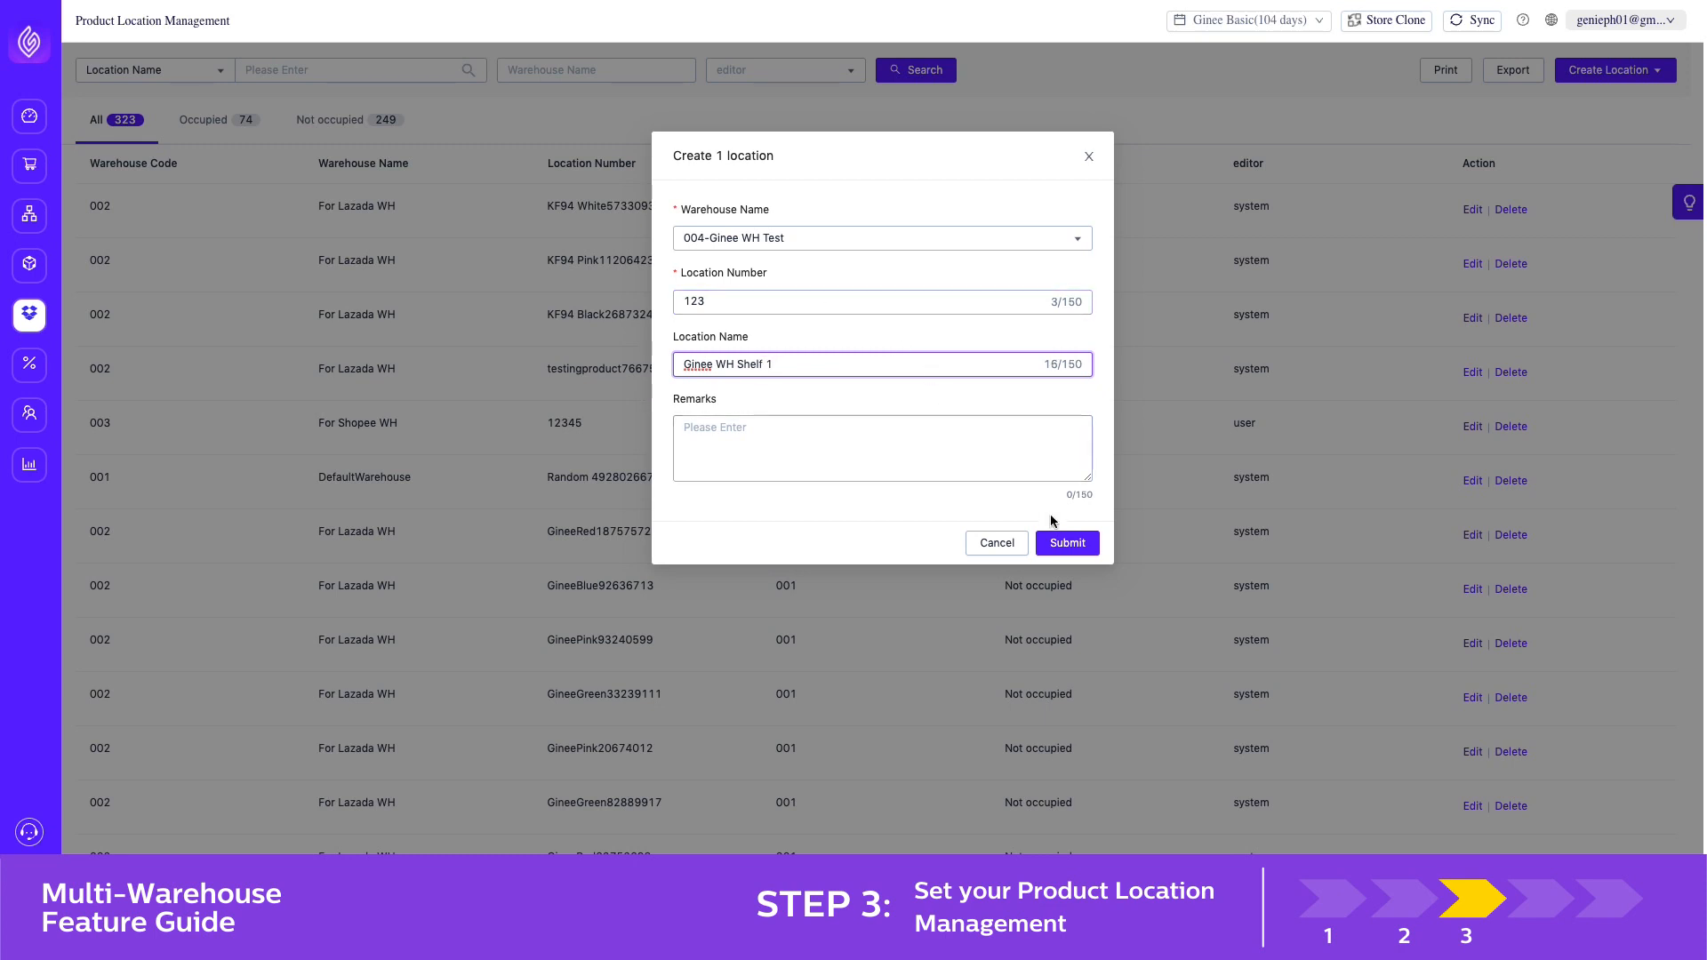
click(1066, 544)
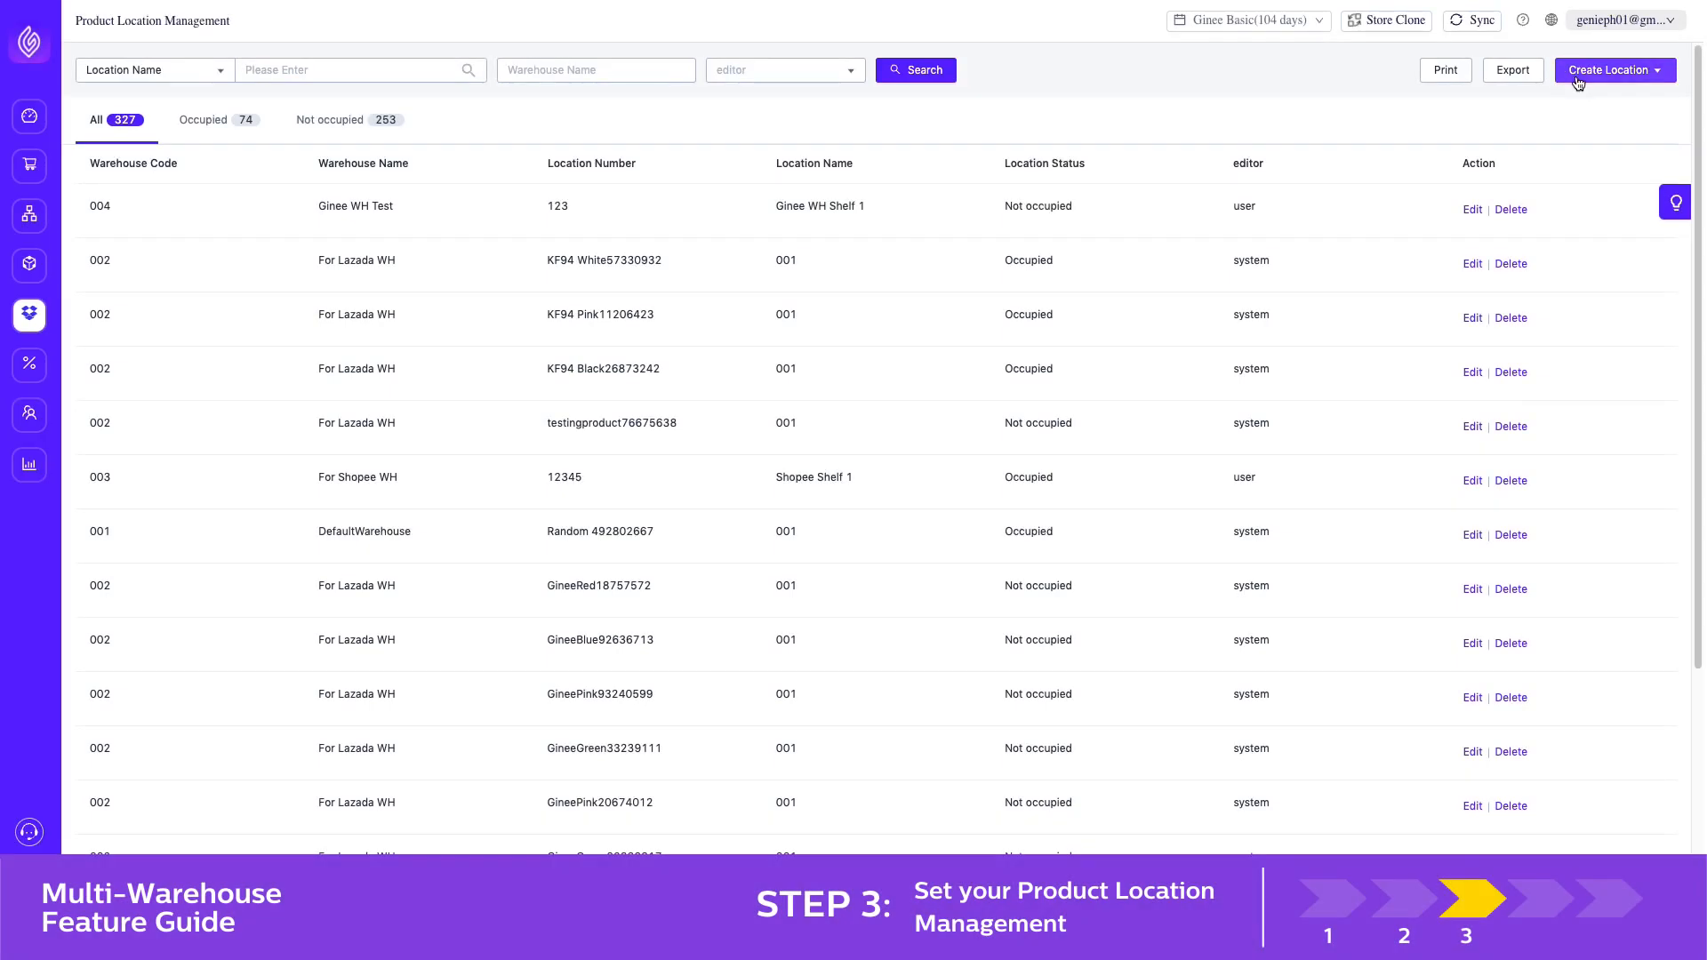
Back in Ginee, batch-create locations 124, 125 and 126 (Ginee WH Shelf 2 to 4) in 004-Ginee WH Test from the copied spreadsheet rows
mouse_move(1574, 78)
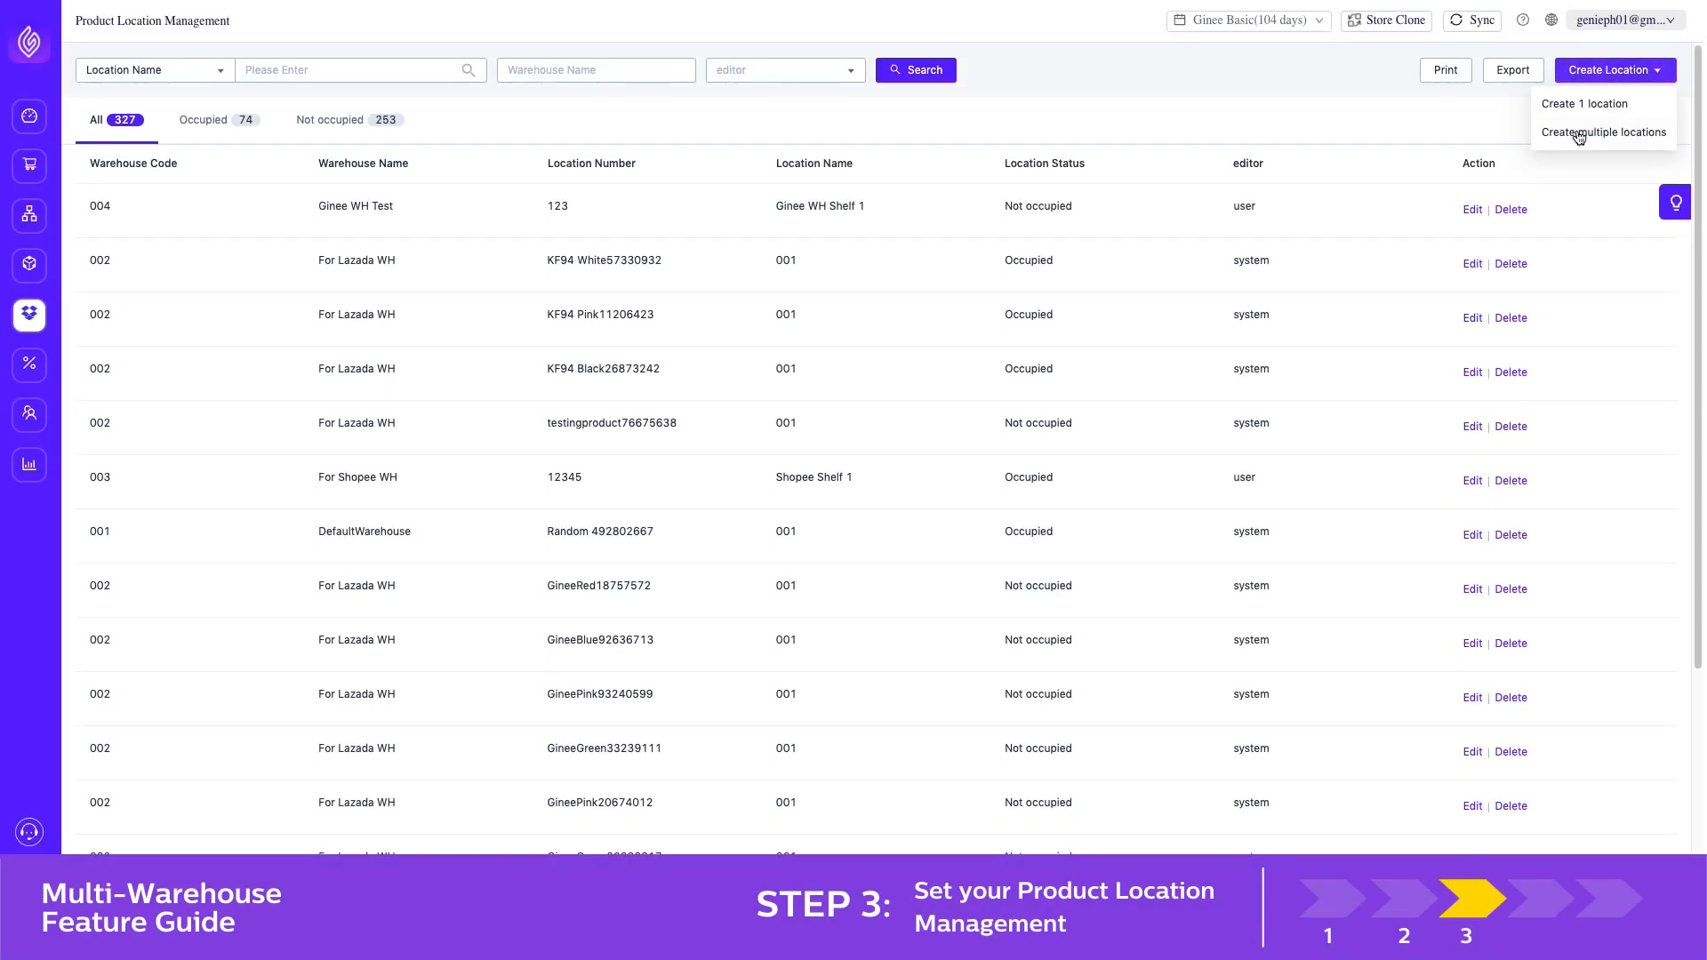
click(1578, 133)
click(663, 236)
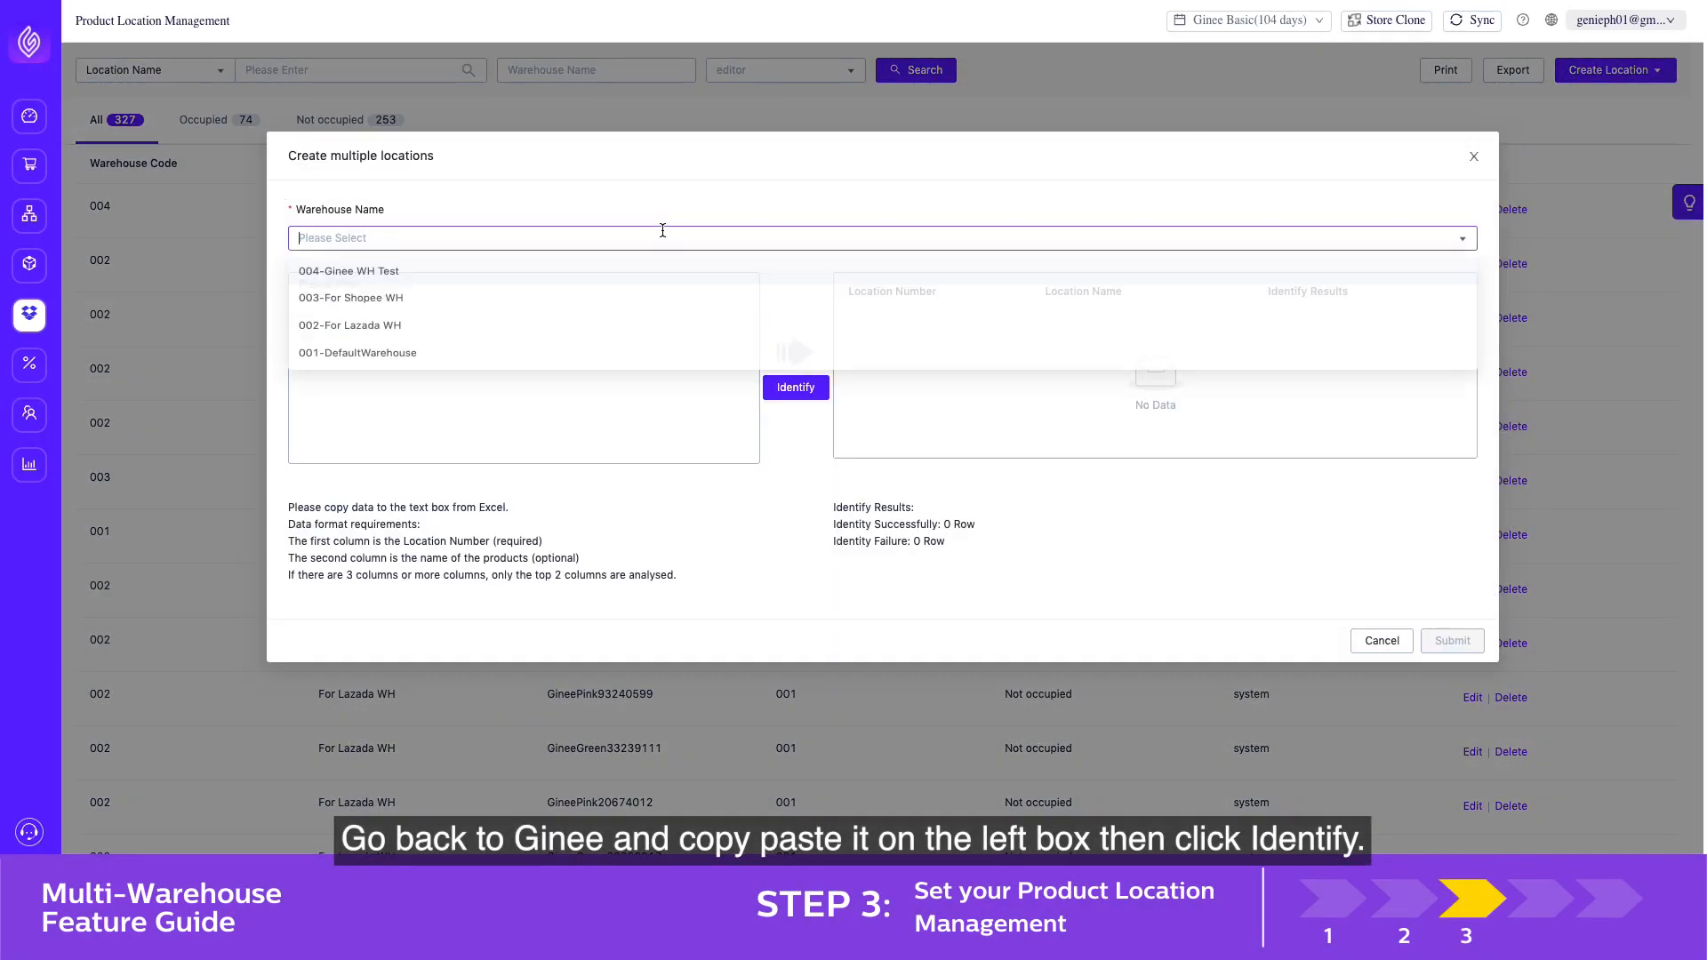
click(623, 271)
click(497, 337)
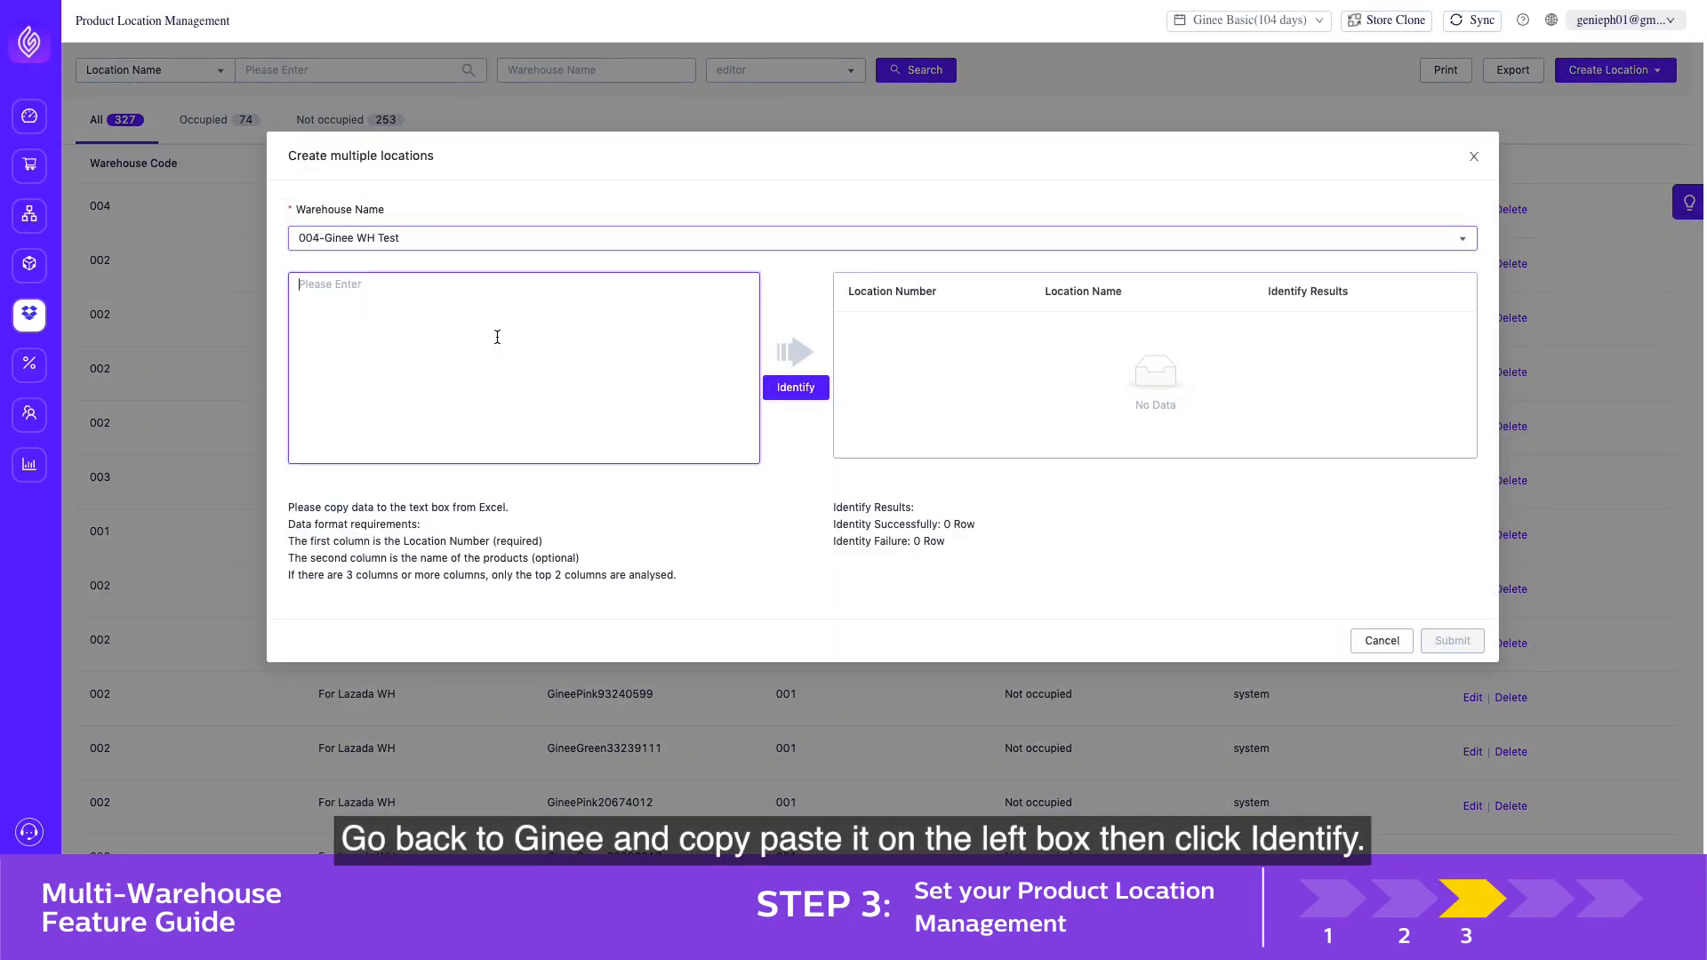
text(124 Ginee WH Shelf 2 125 Ginee WH Shelf 3 126 Ginee WH Shelf 4)
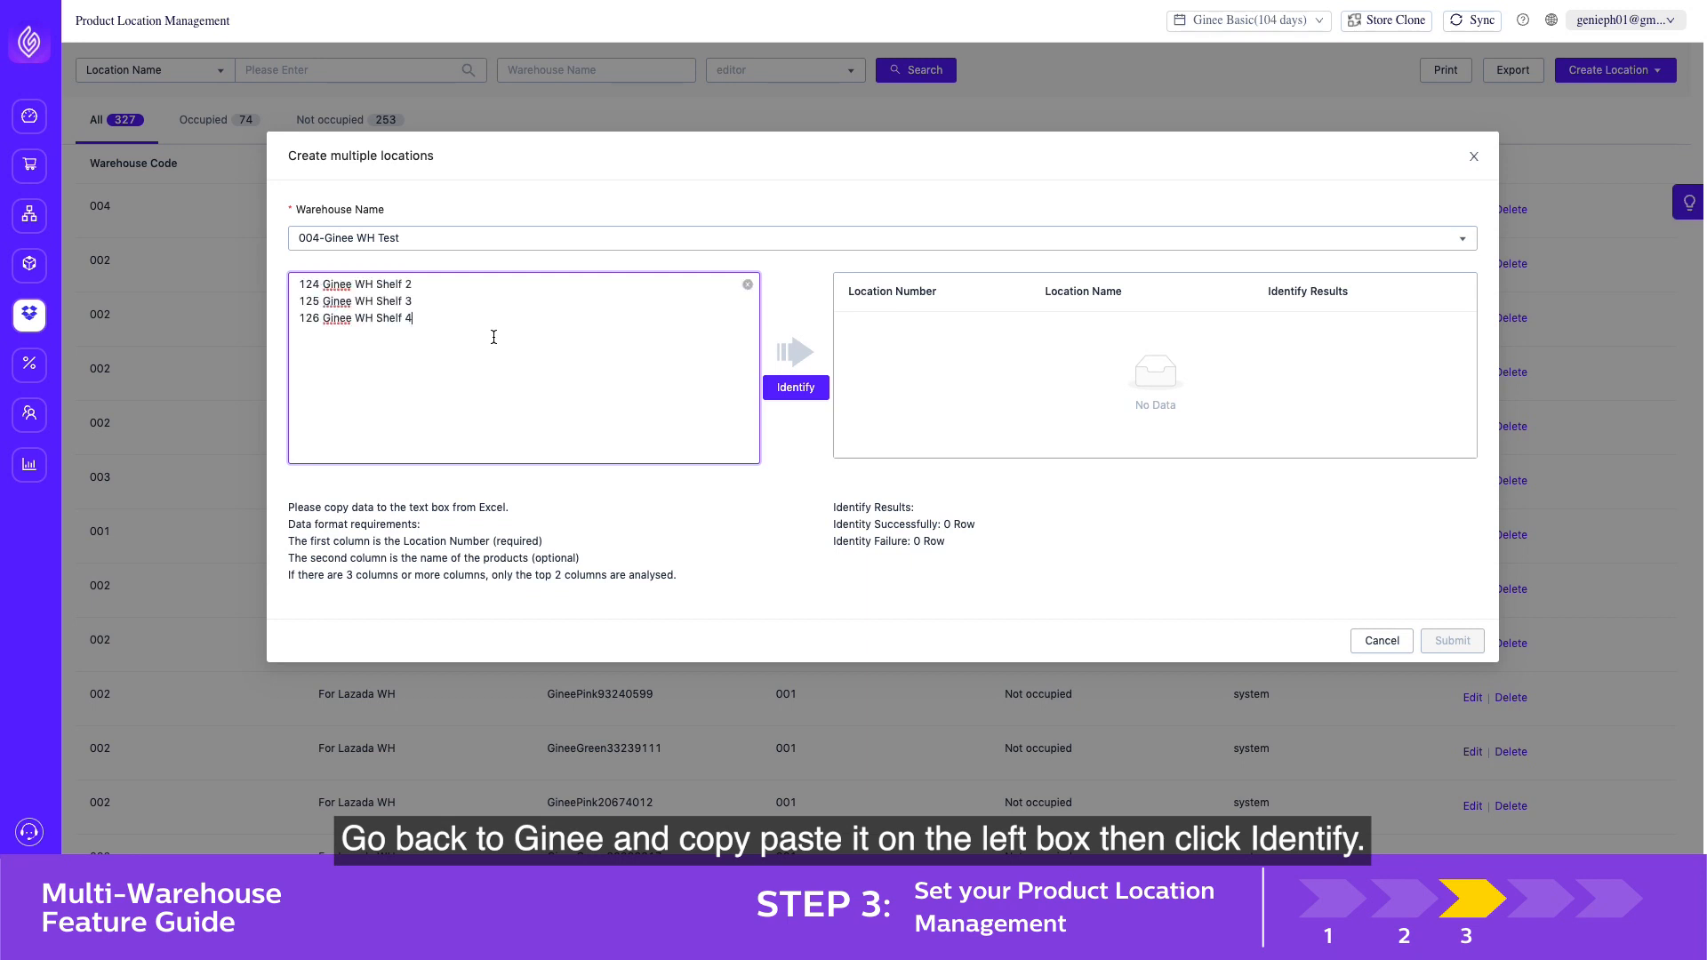
click(806, 391)
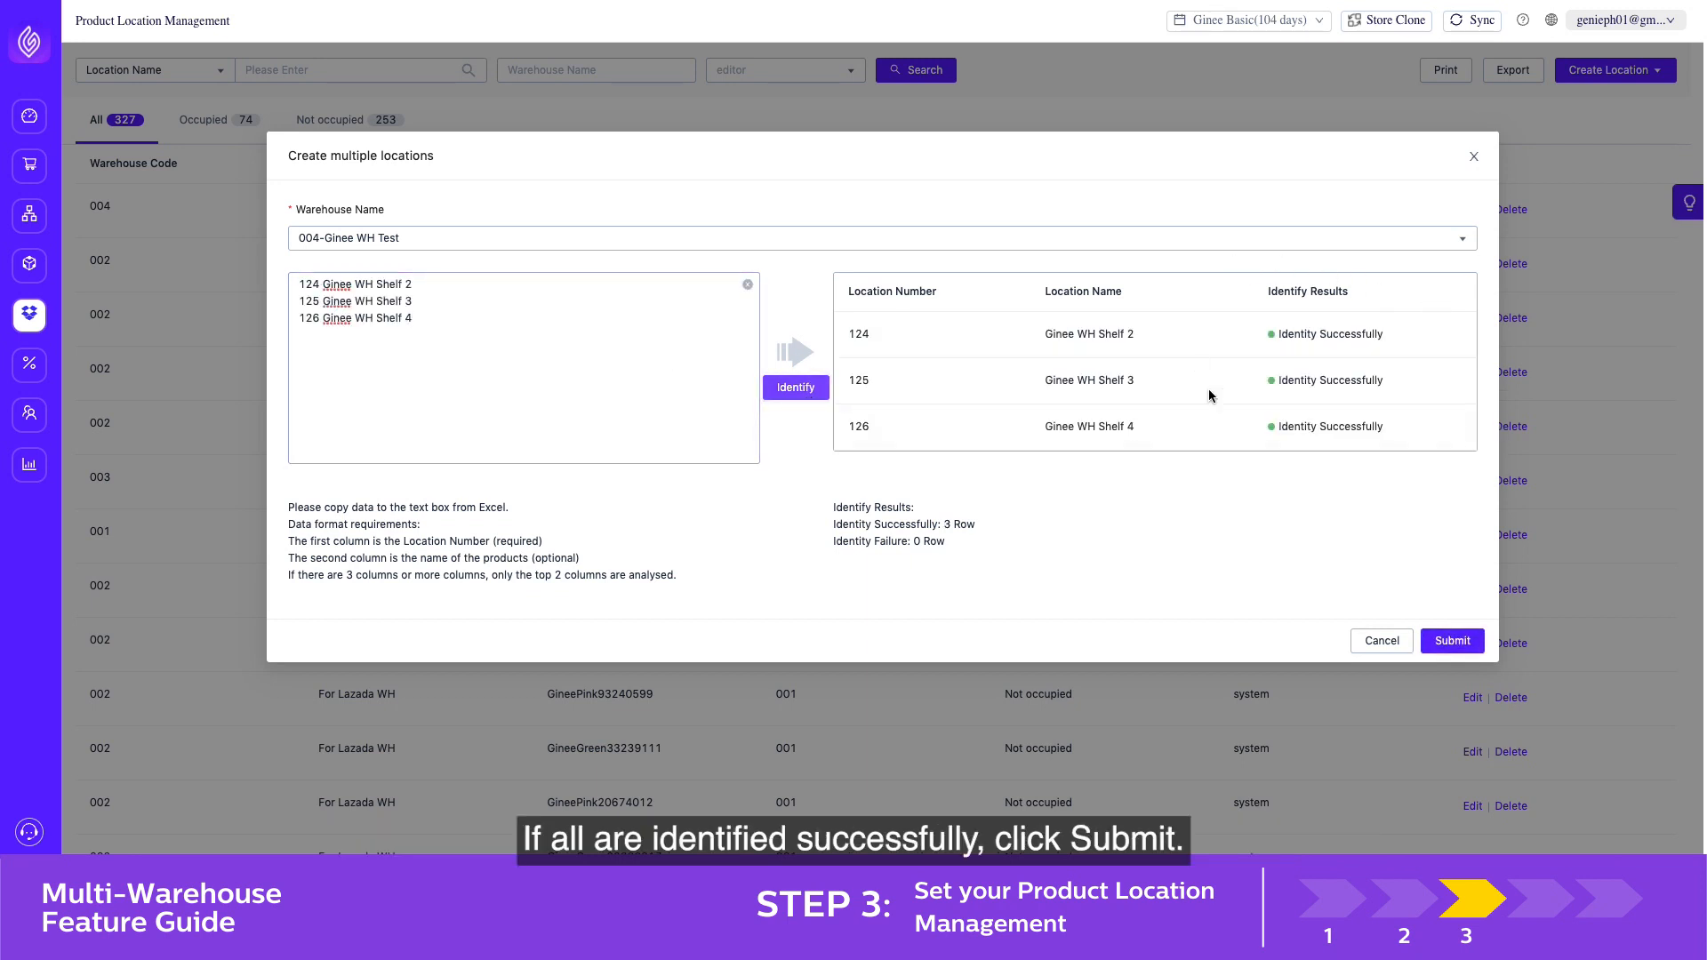
click(1453, 640)
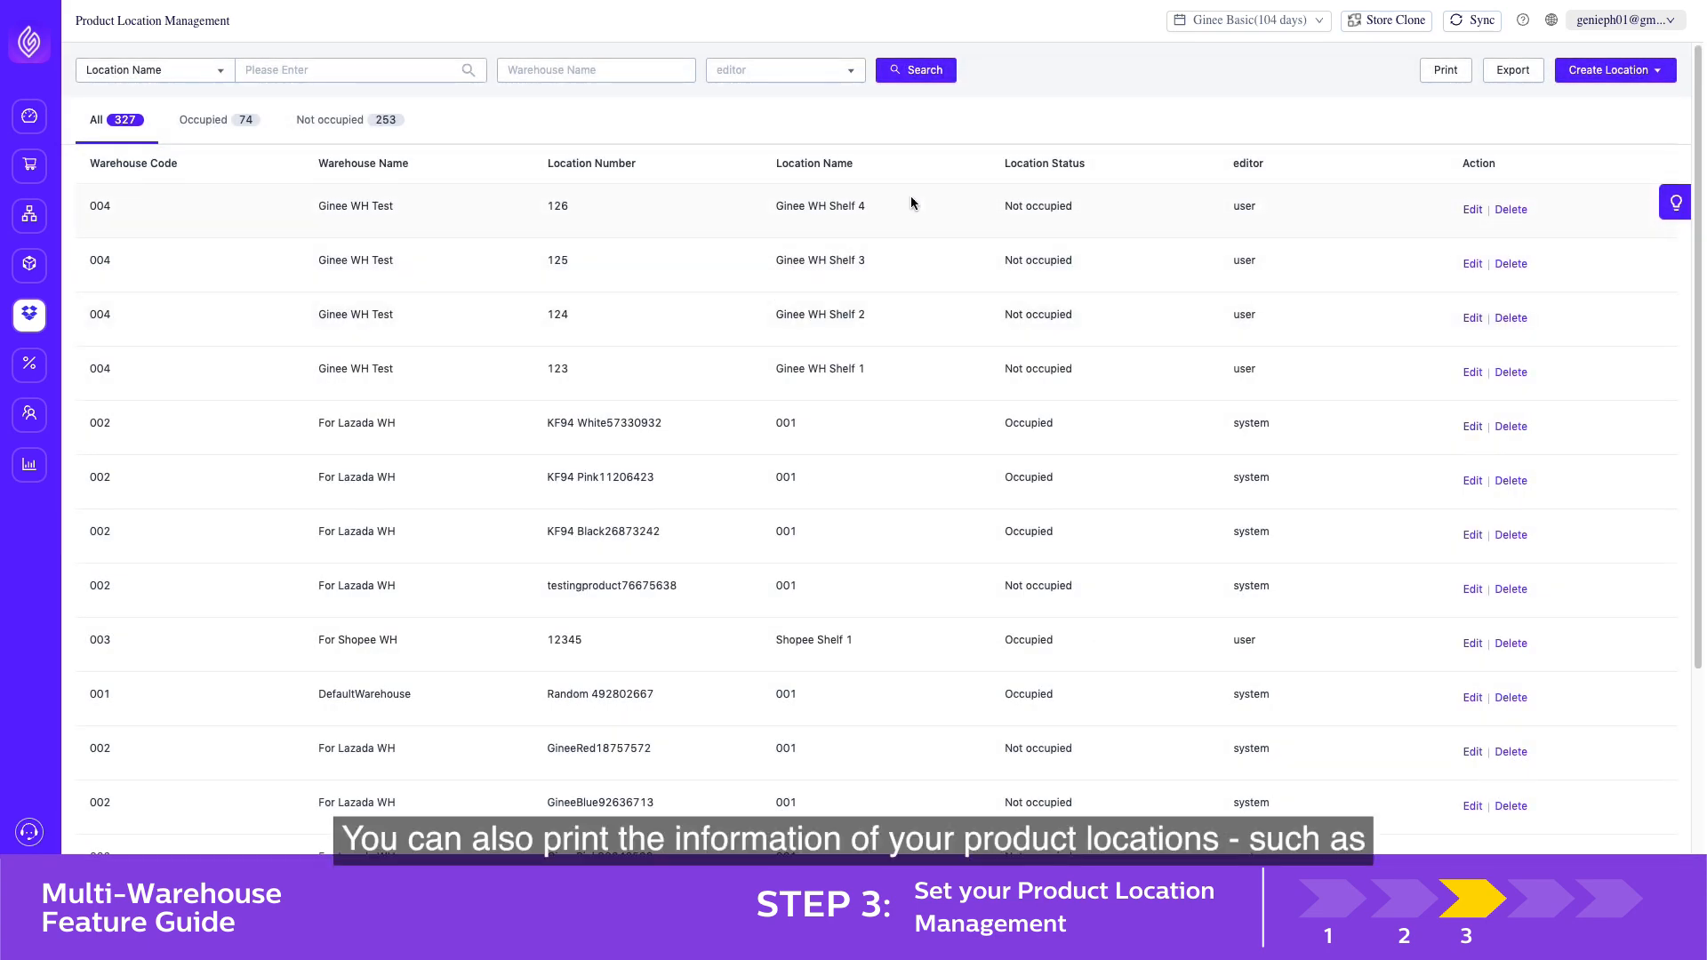
Print the location numbers with barcodes for locations 124, 125 and 126 of 004-Ginee WH Test, using the copied spreadsheet rows
click(1435, 70)
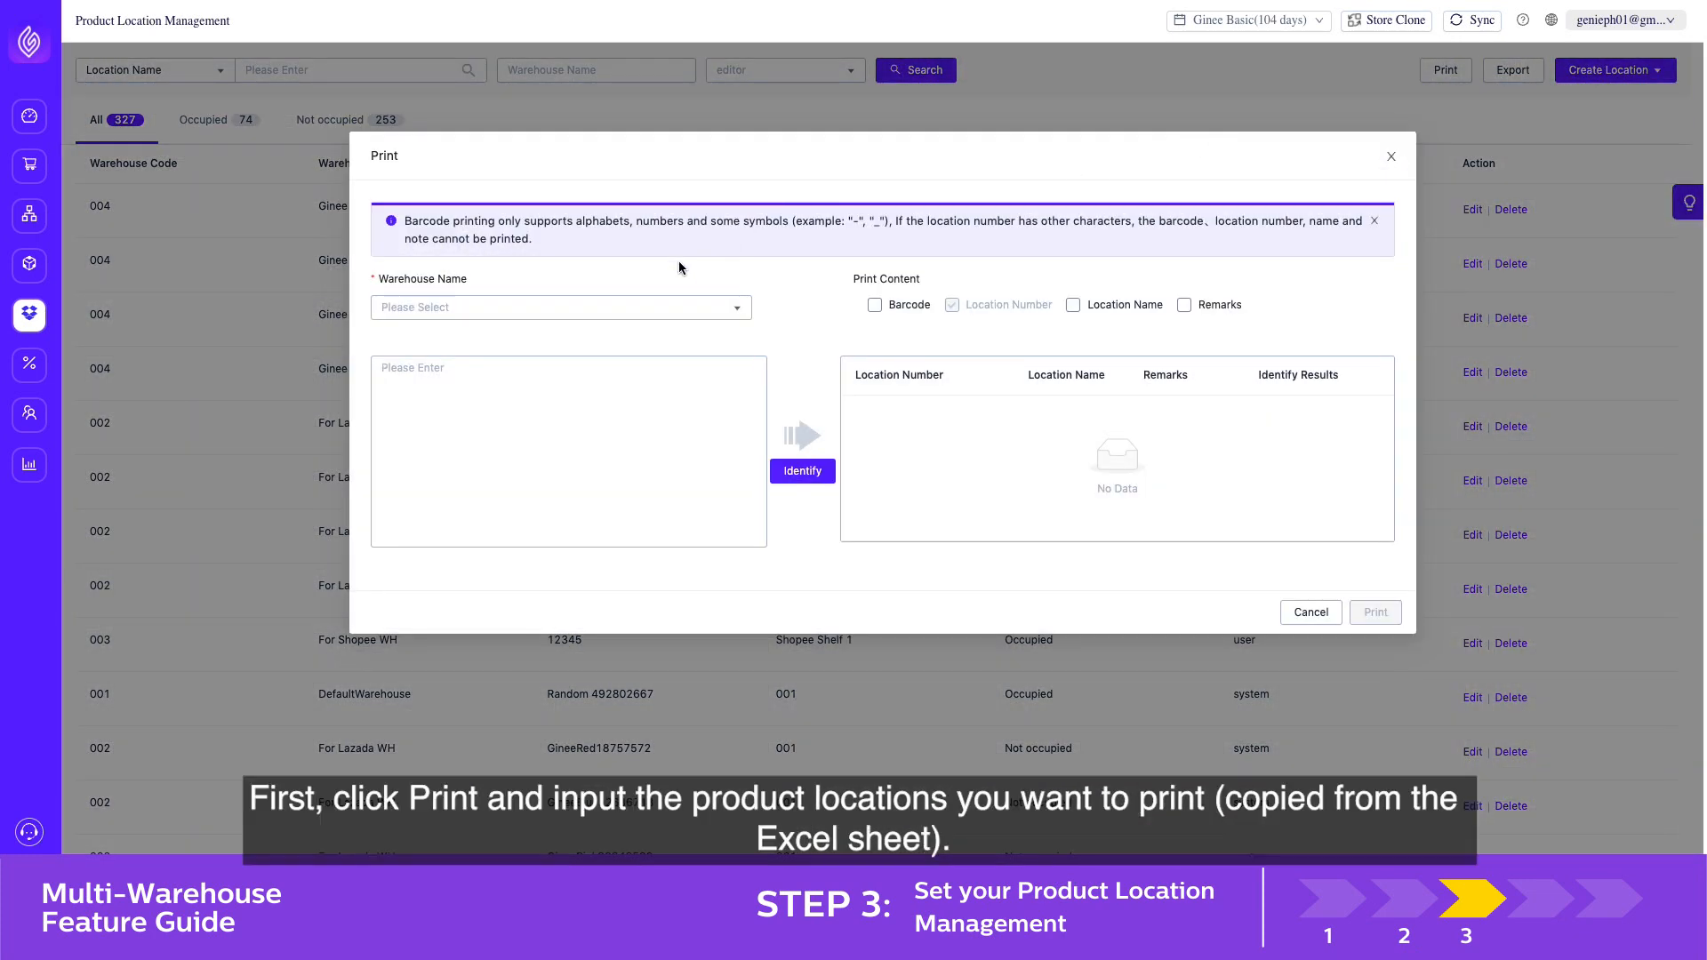
click(591, 307)
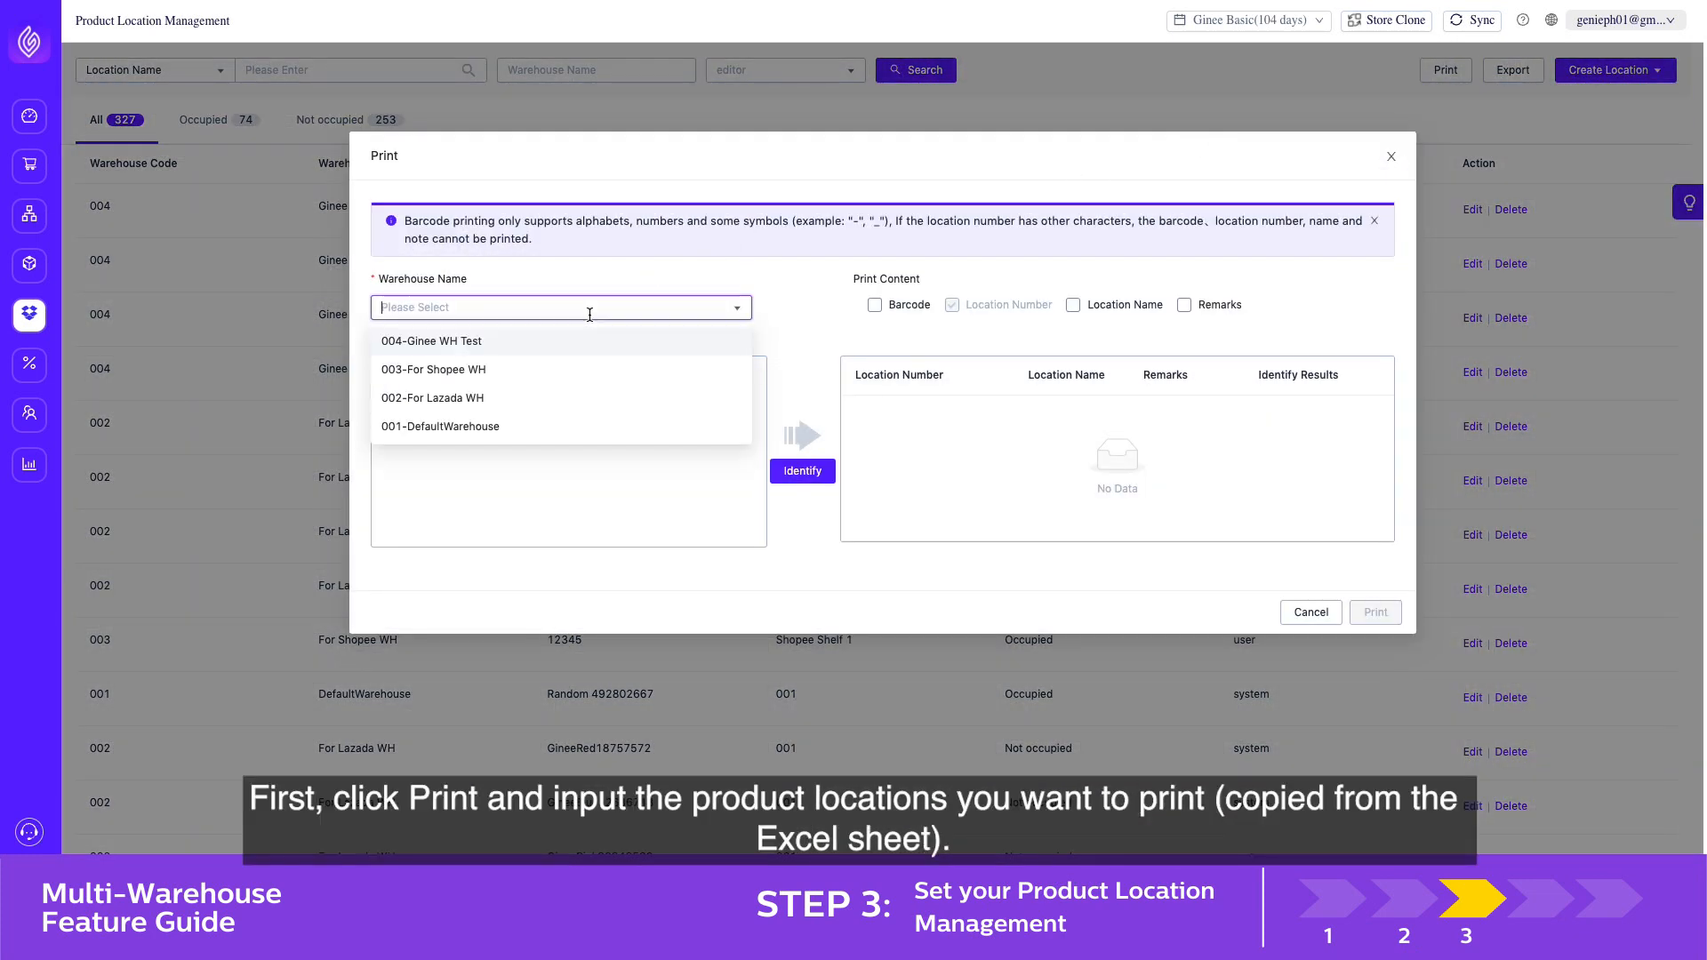
click(549, 351)
click(531, 368)
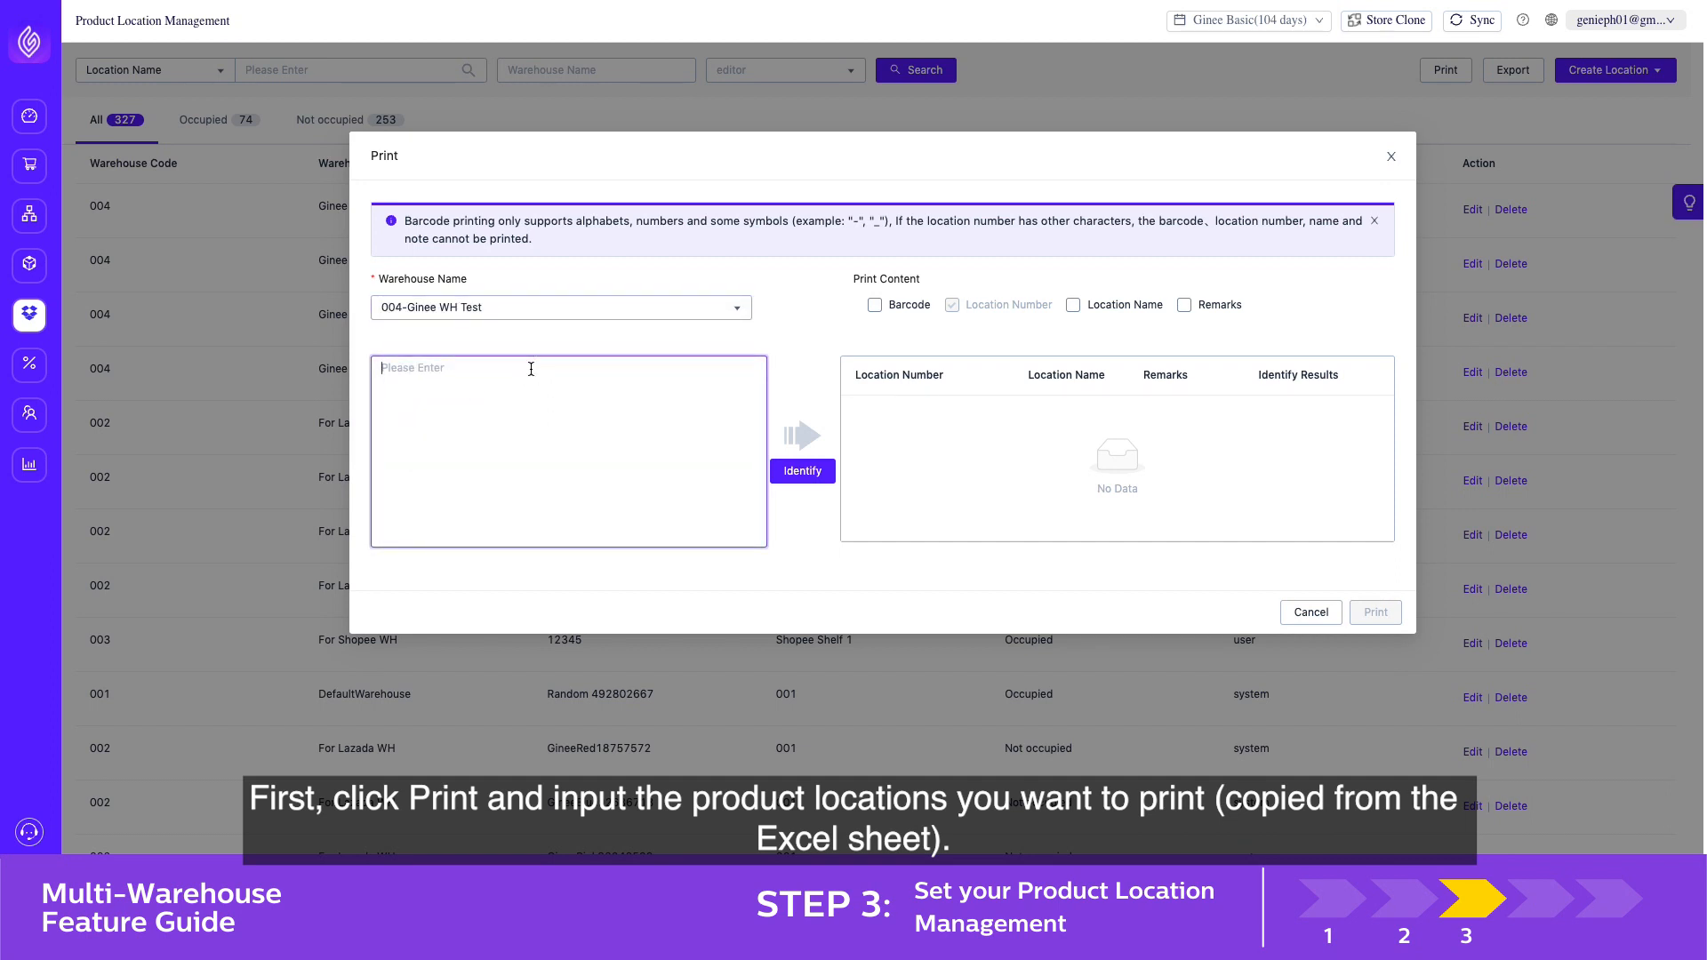
text(124 Ginee WH Shelf 2 125 Ginee WH Shelf 3 126 Ginee WH Shelf 4)
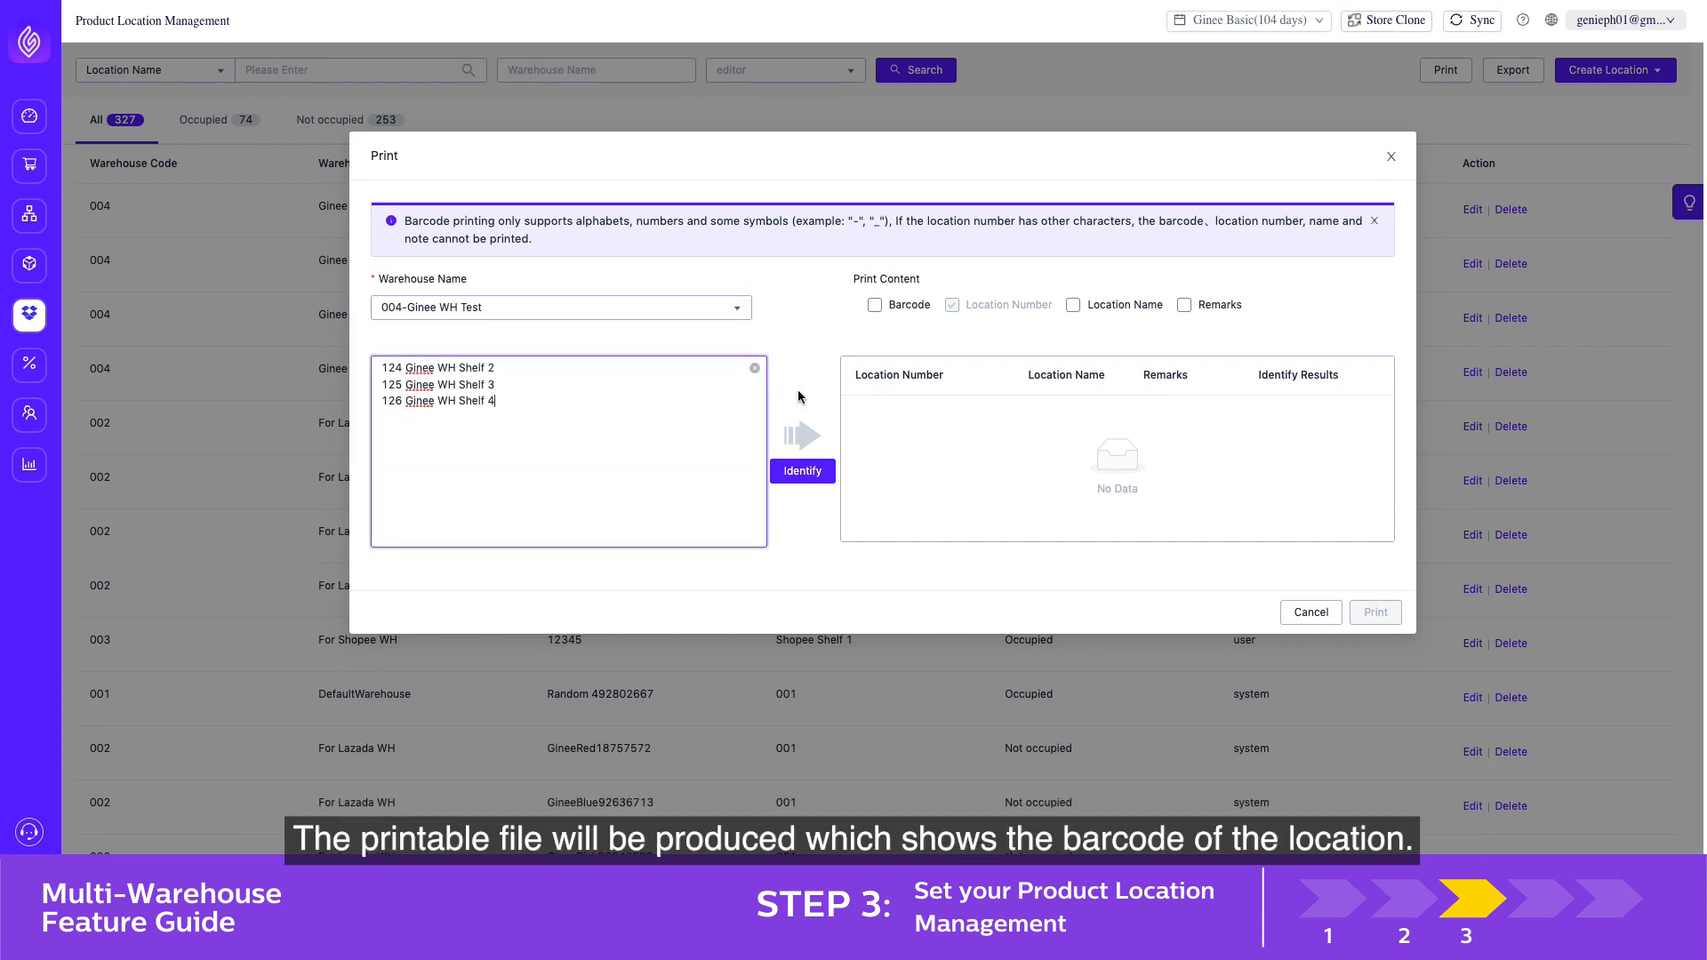
click(875, 306)
click(802, 471)
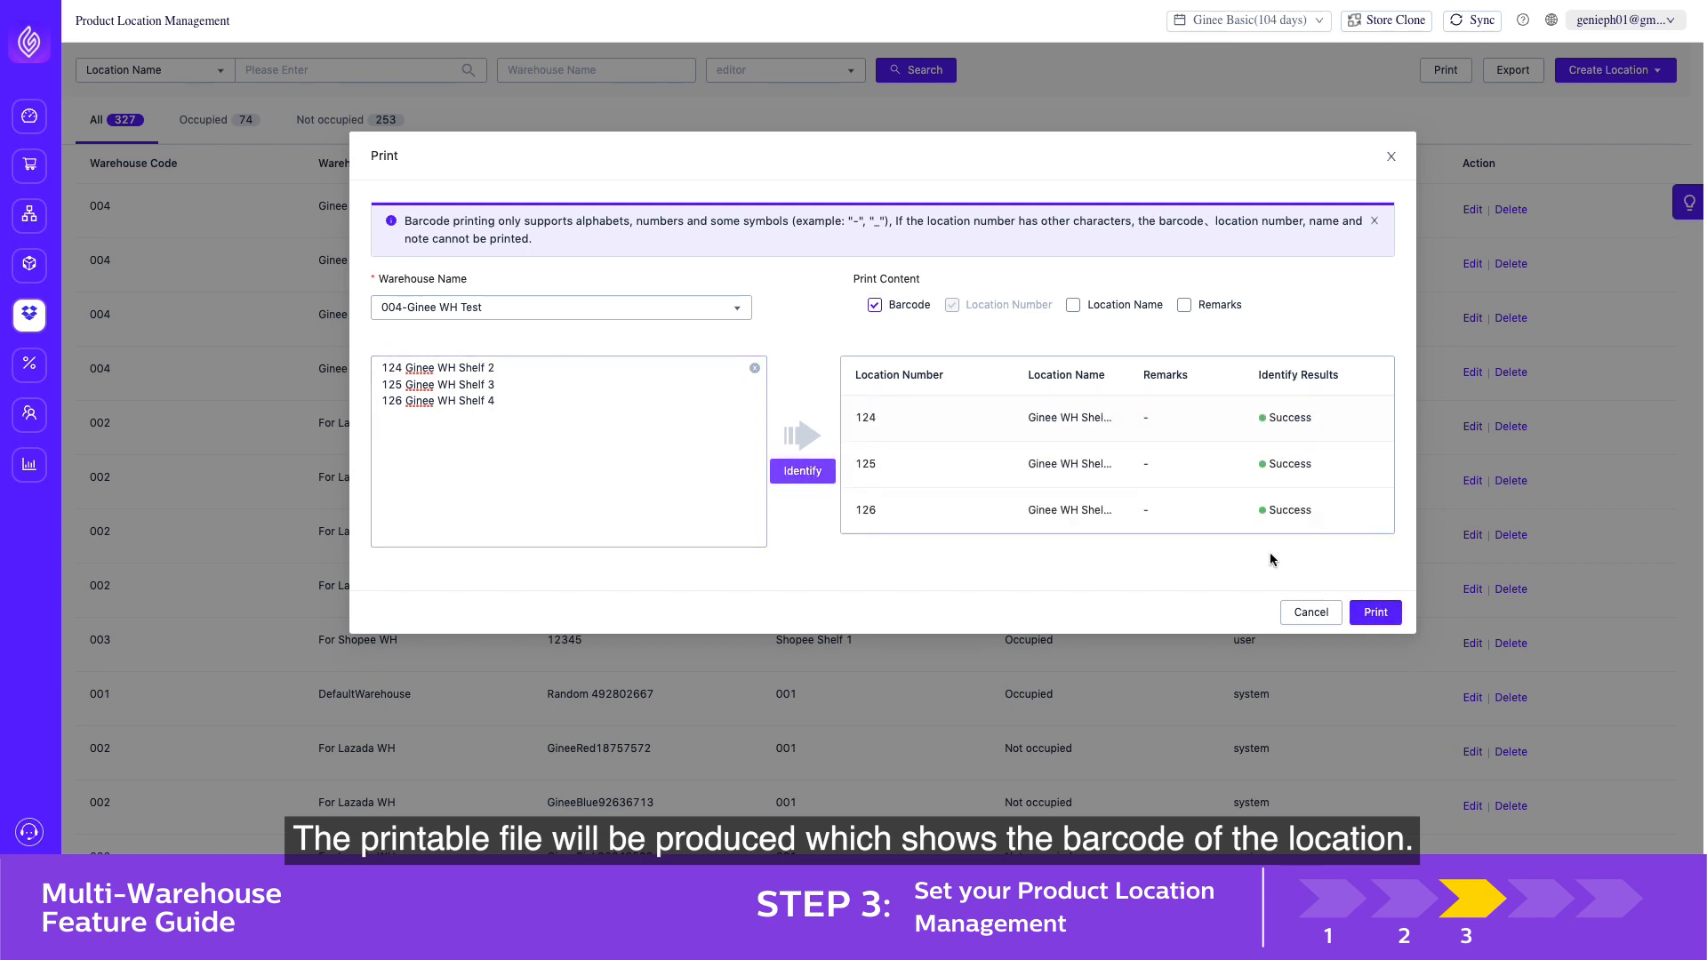
click(1361, 606)
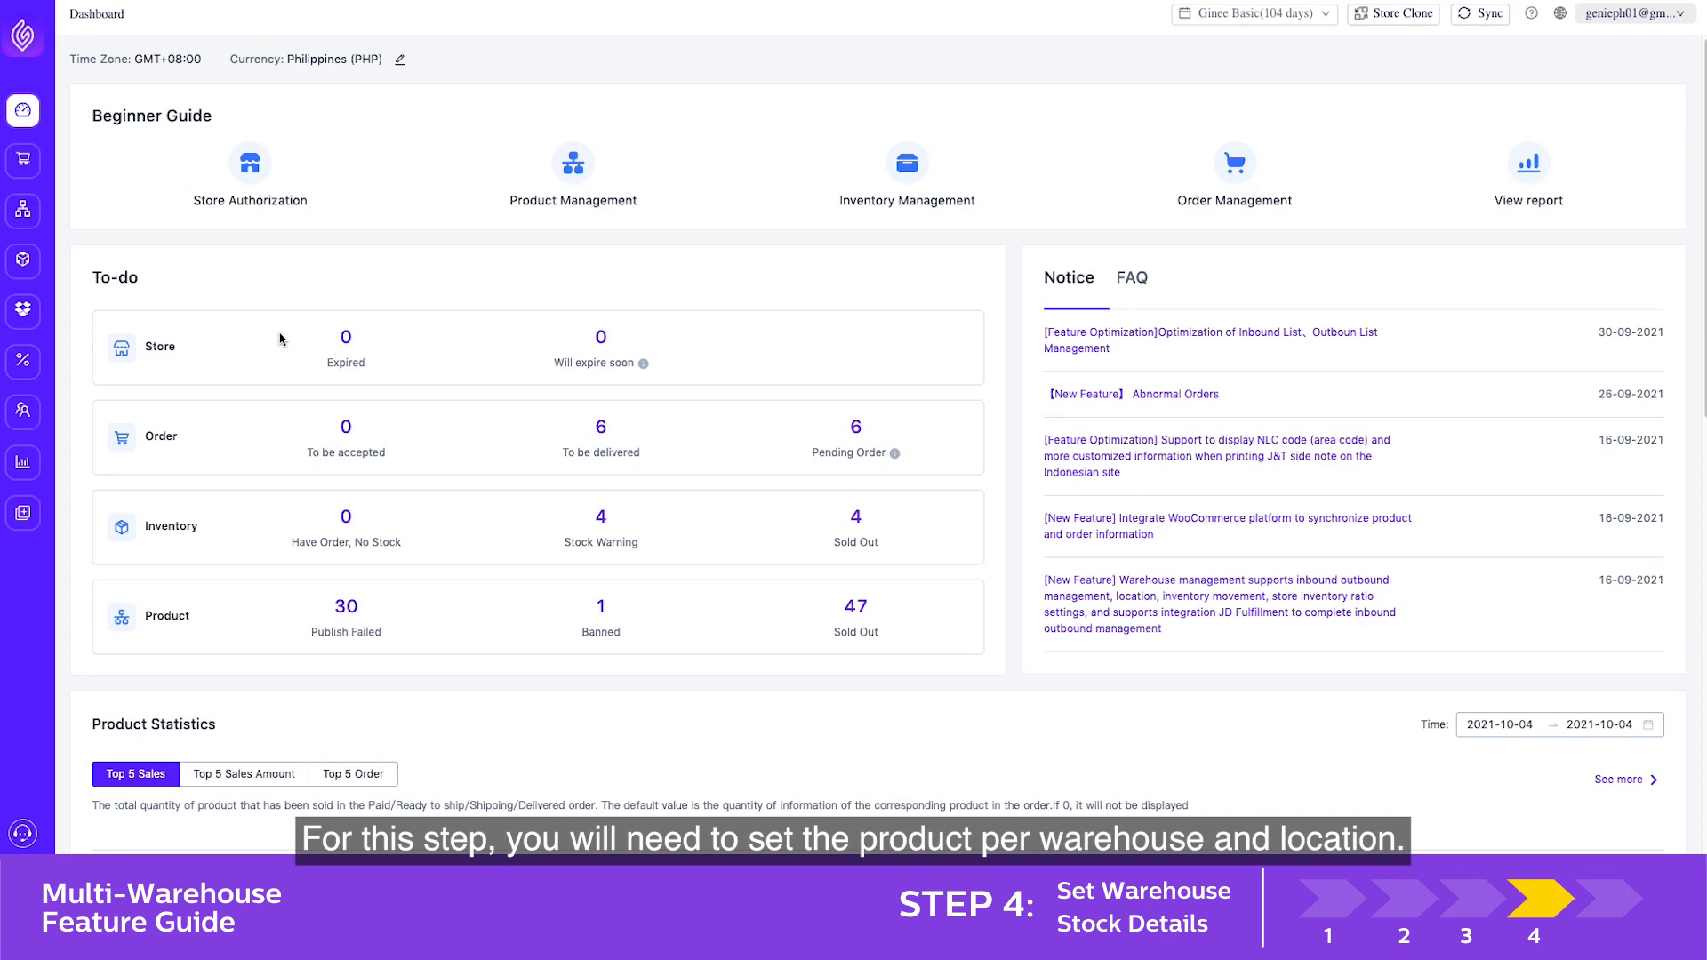
In Warehouse Stock Details, start adding a single product to a warehouse and choose the master SKU PINK SHIRT
mouse_move(25, 261)
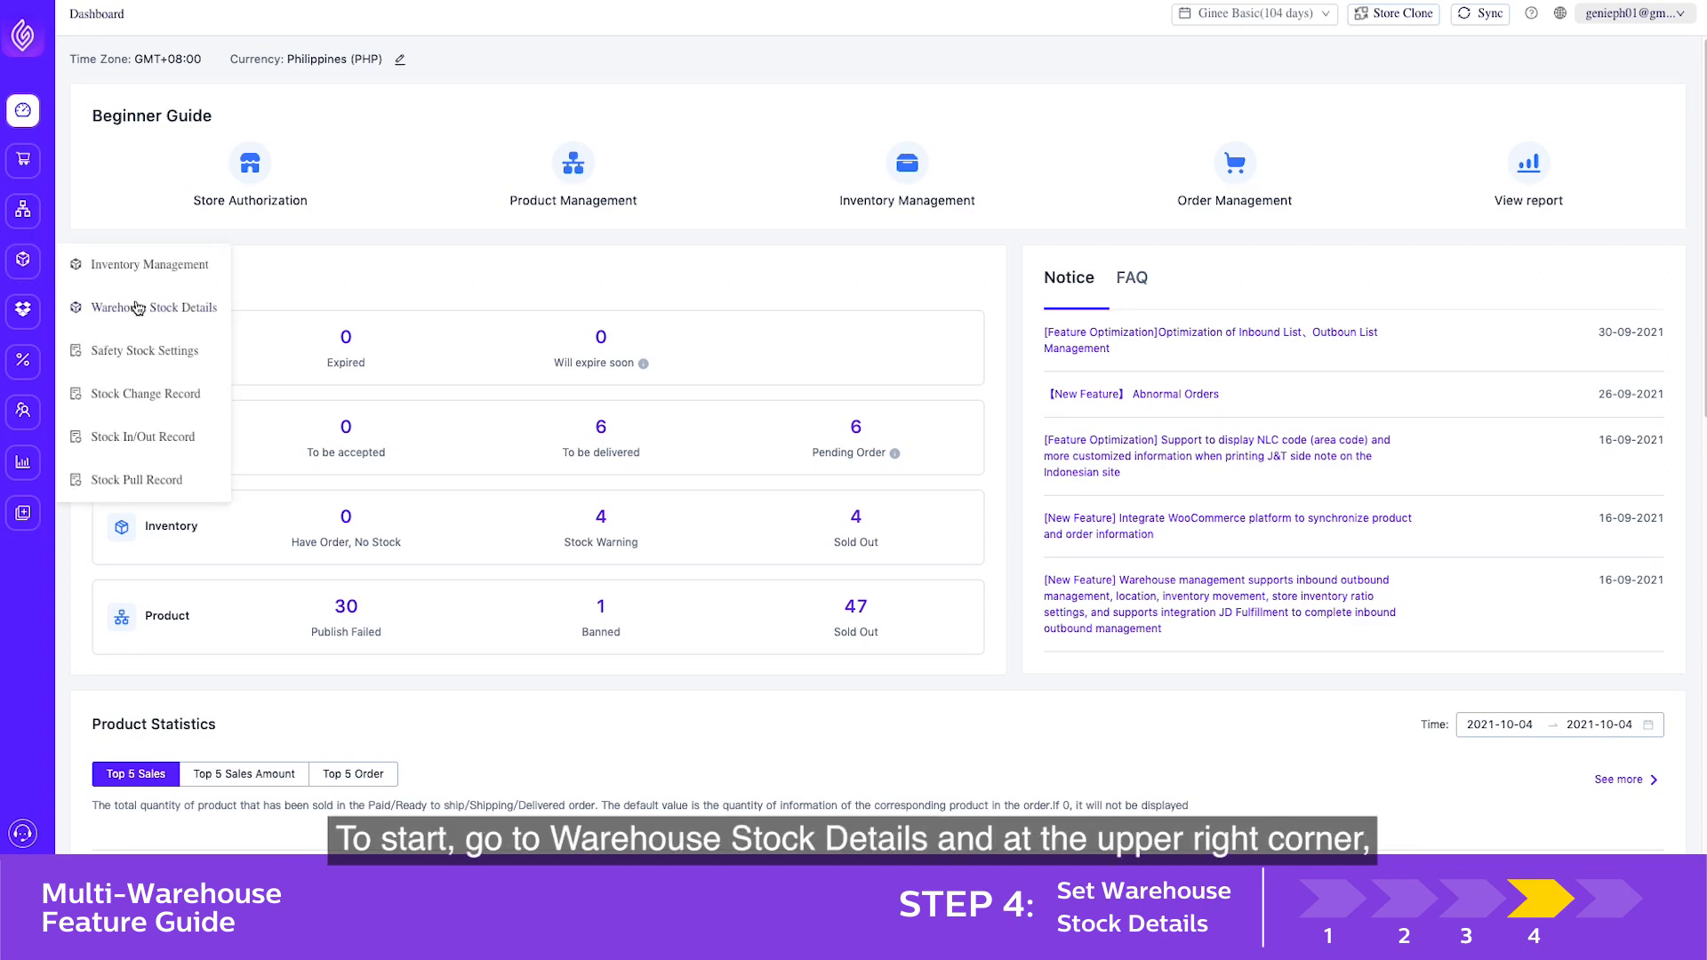
click(137, 308)
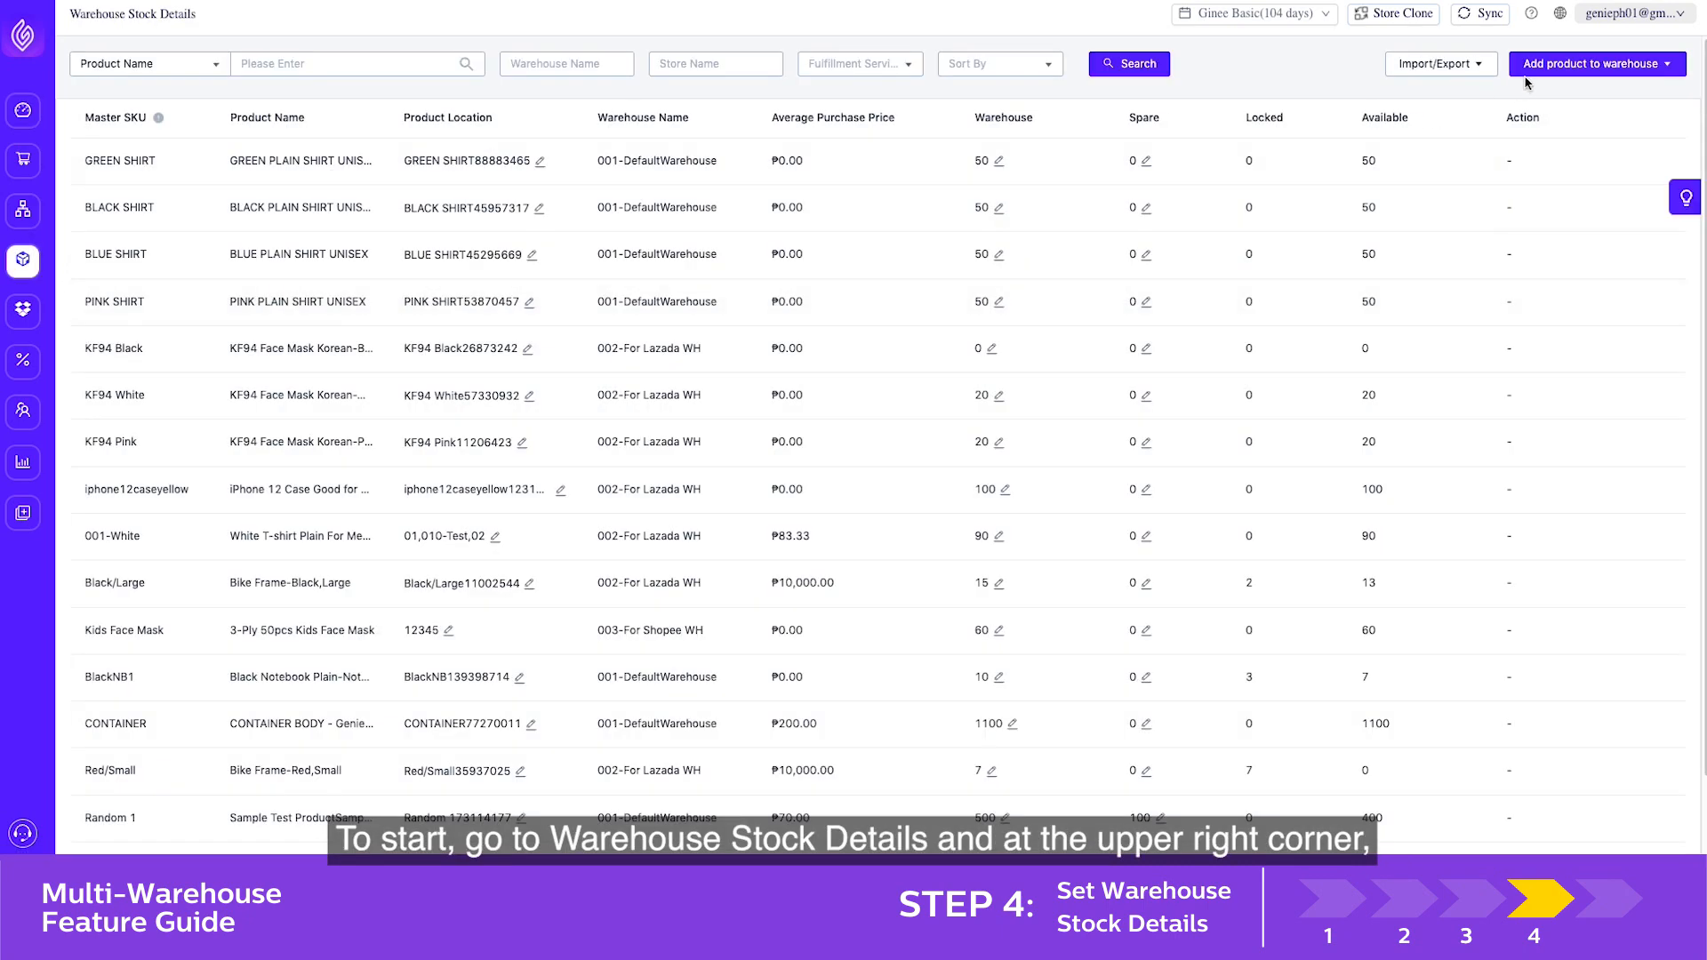
mouse_move(1526, 75)
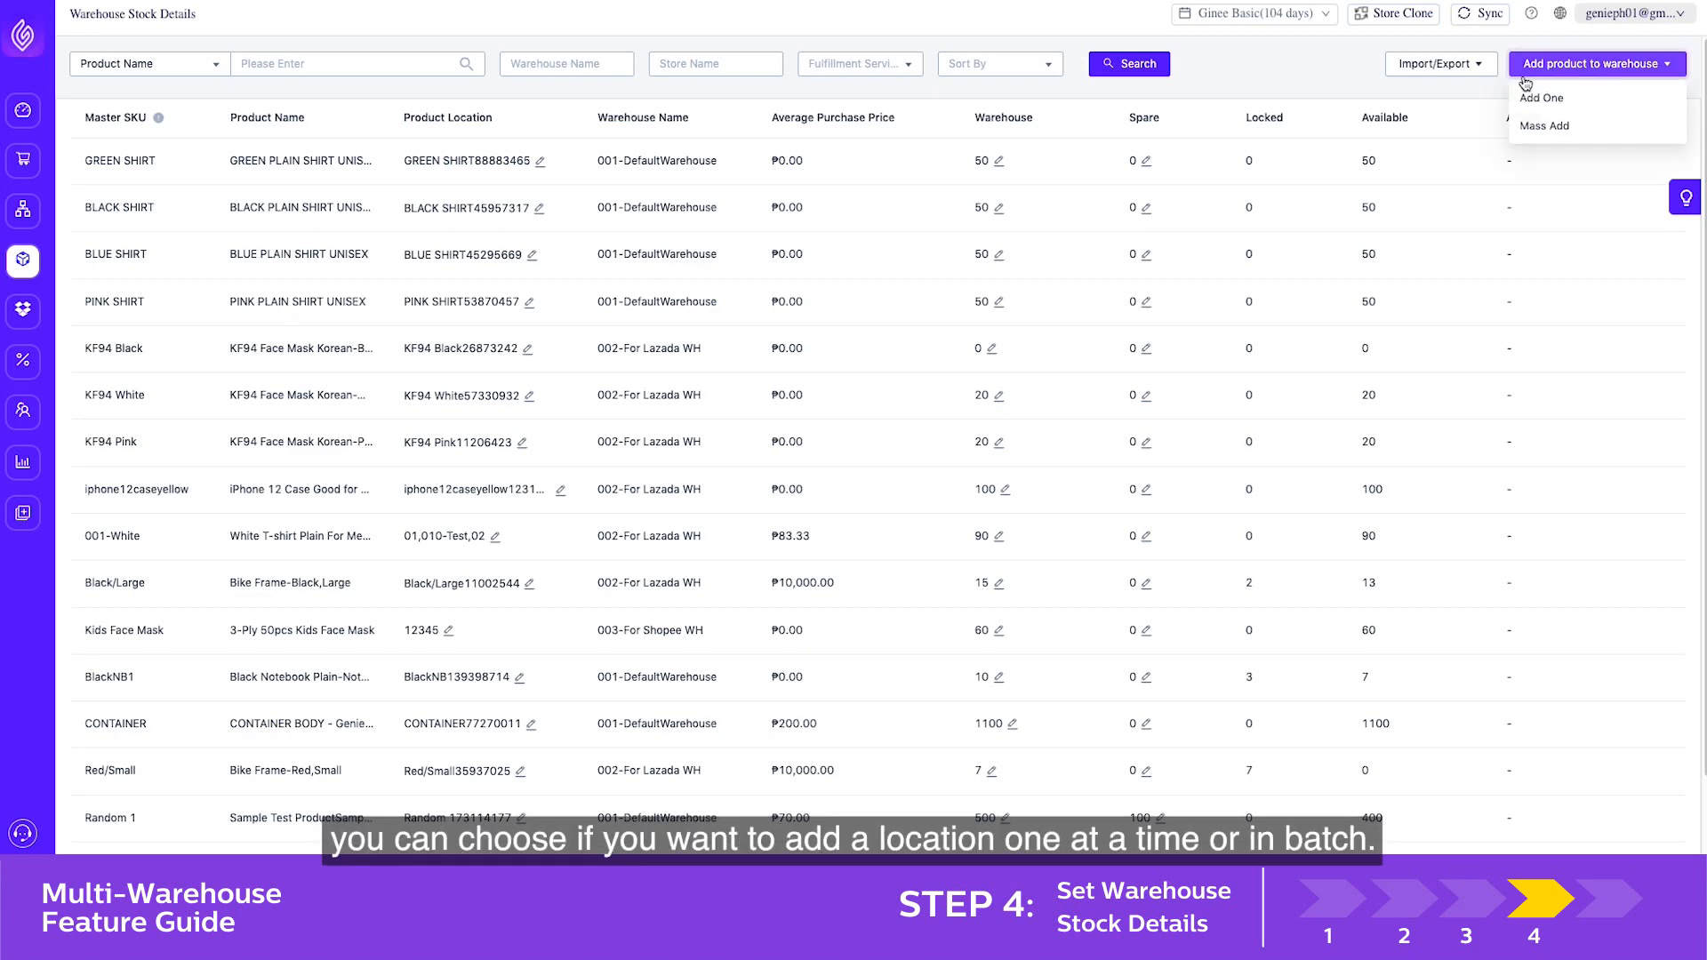
click(1578, 99)
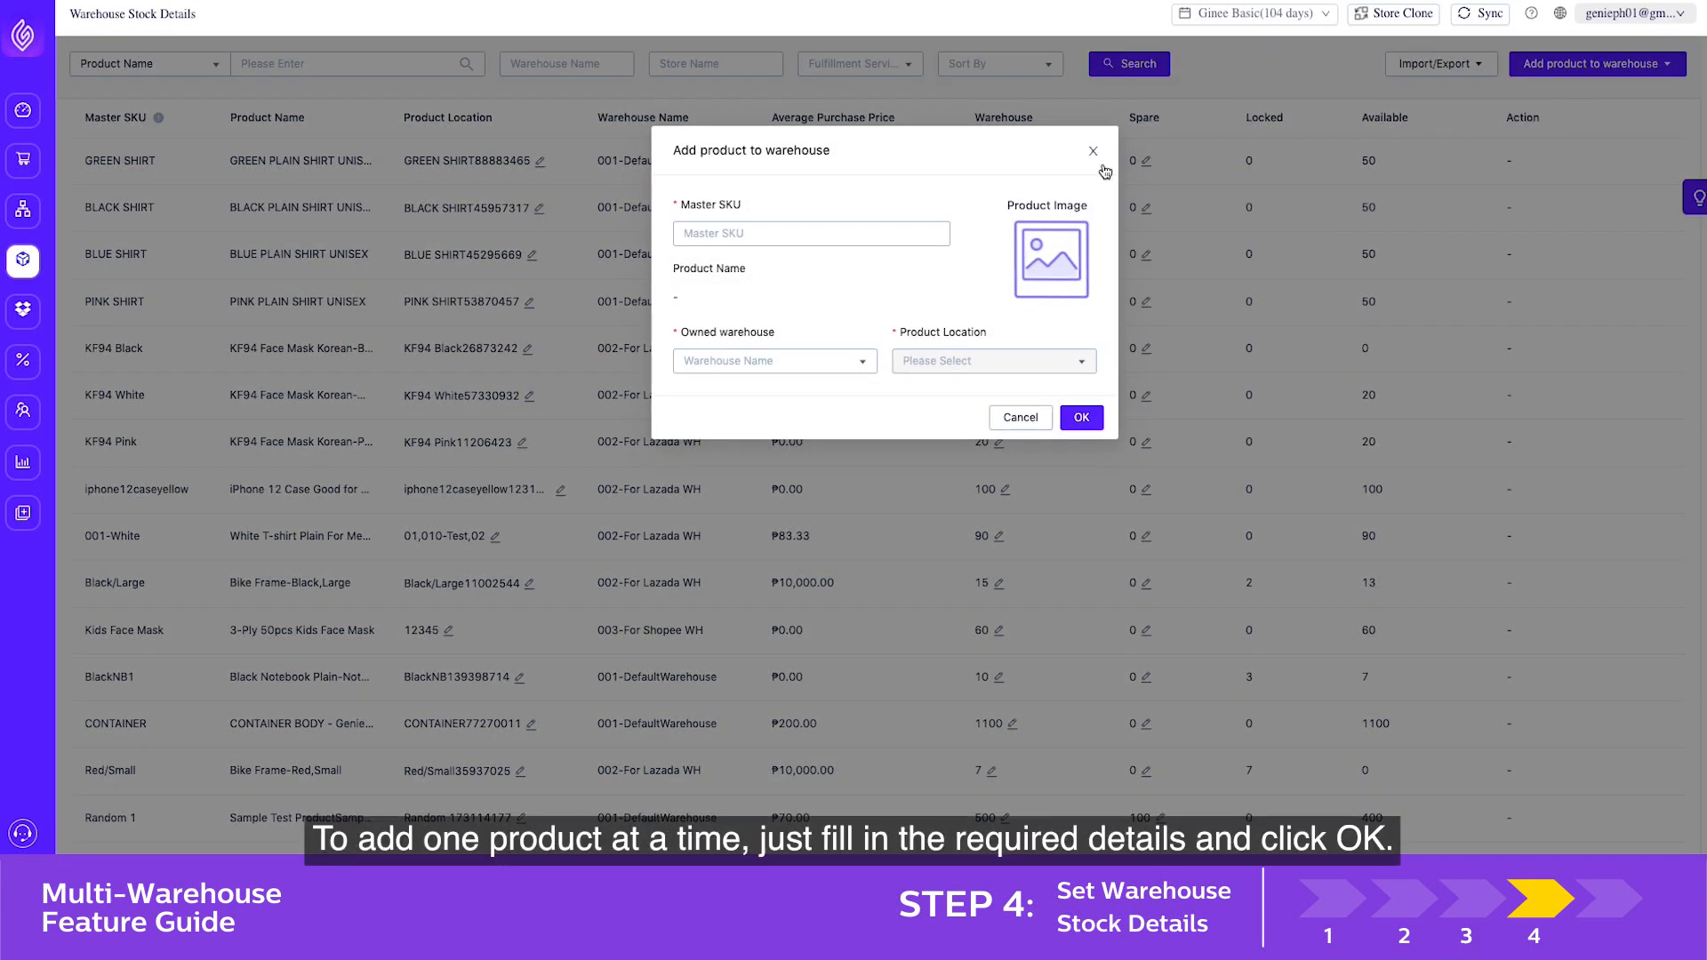
click(854, 236)
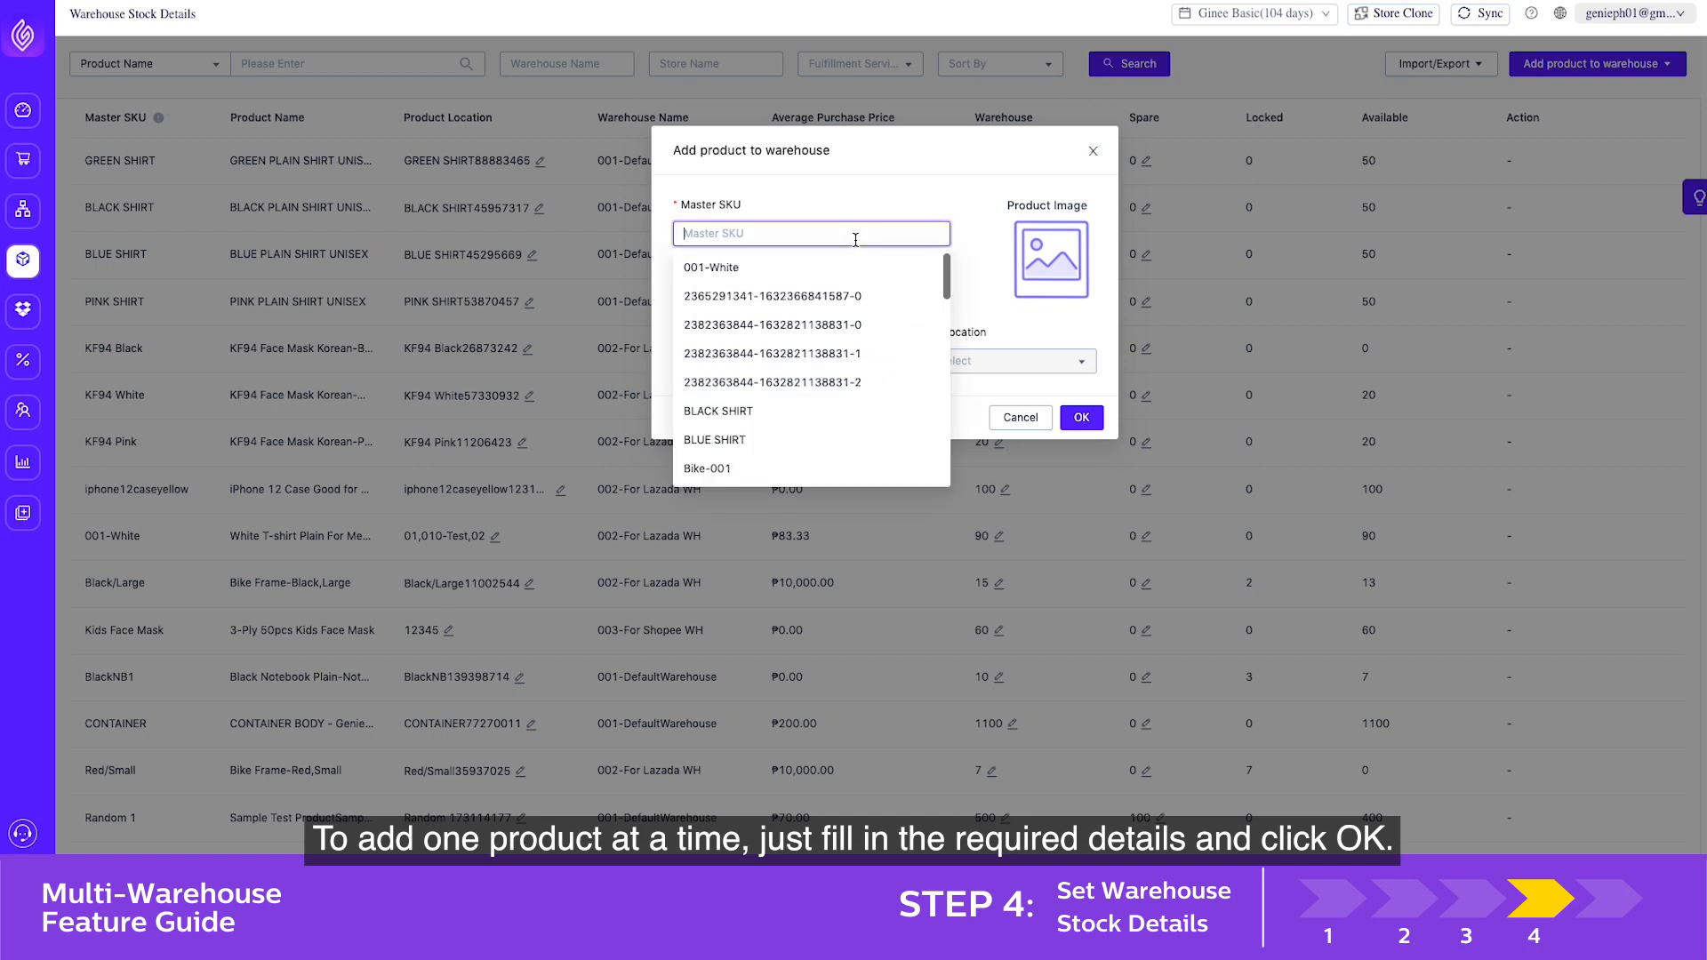
text(PINK SHIRT)
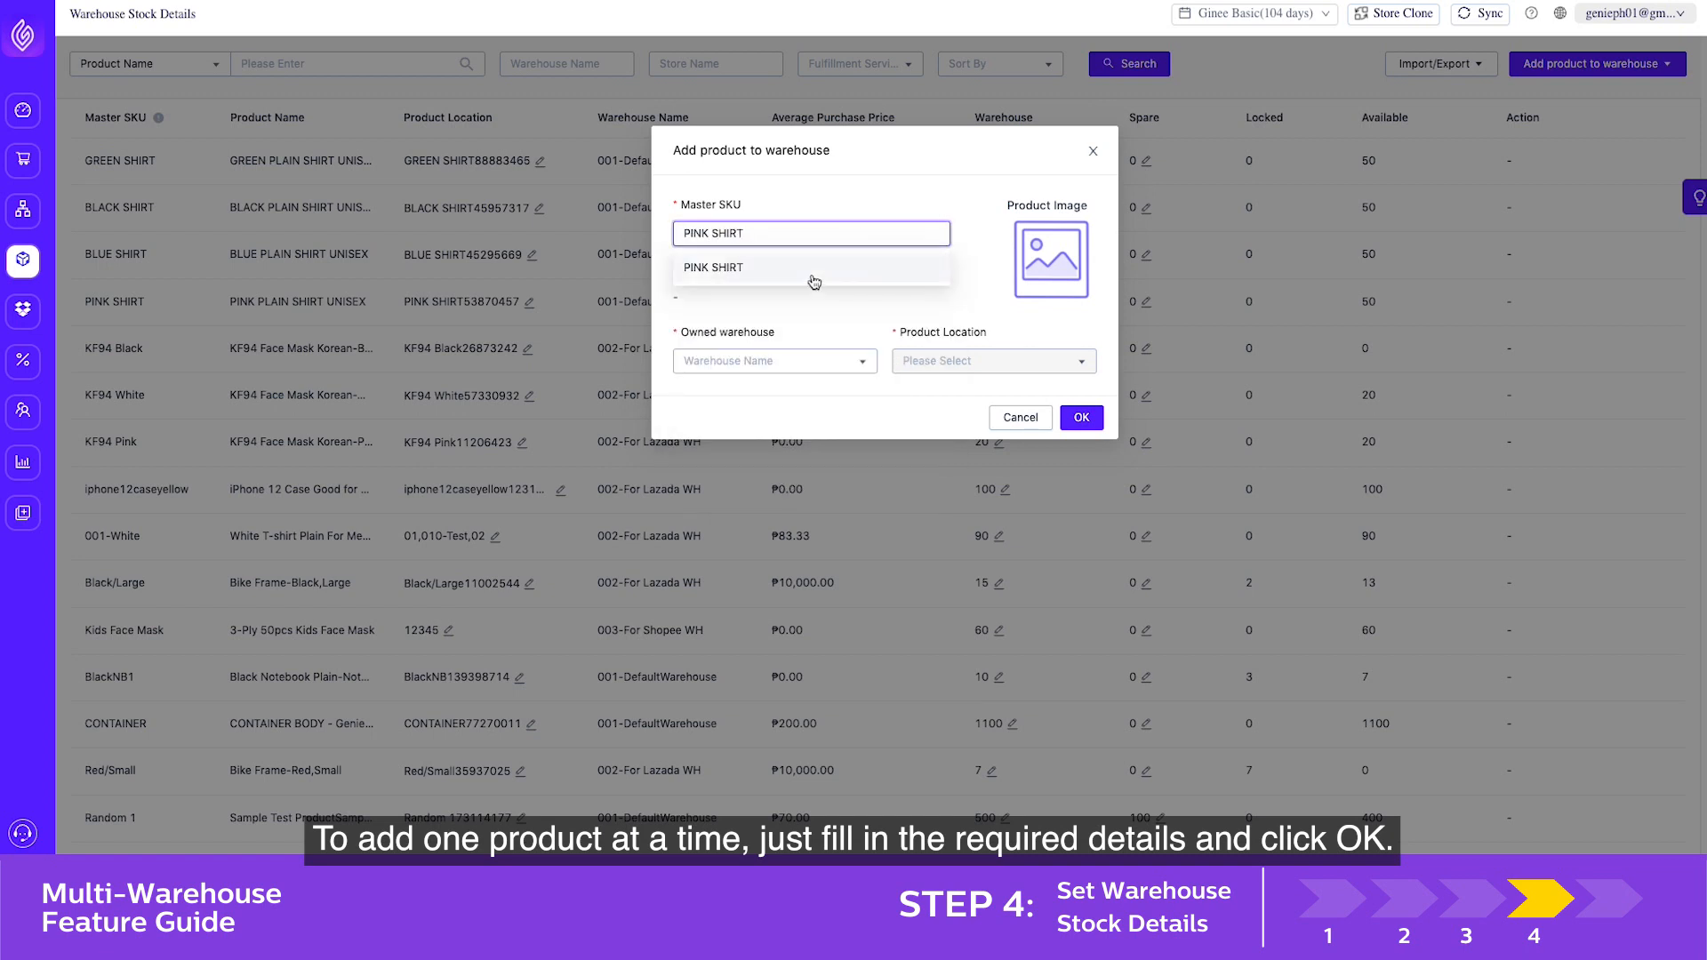
click(812, 272)
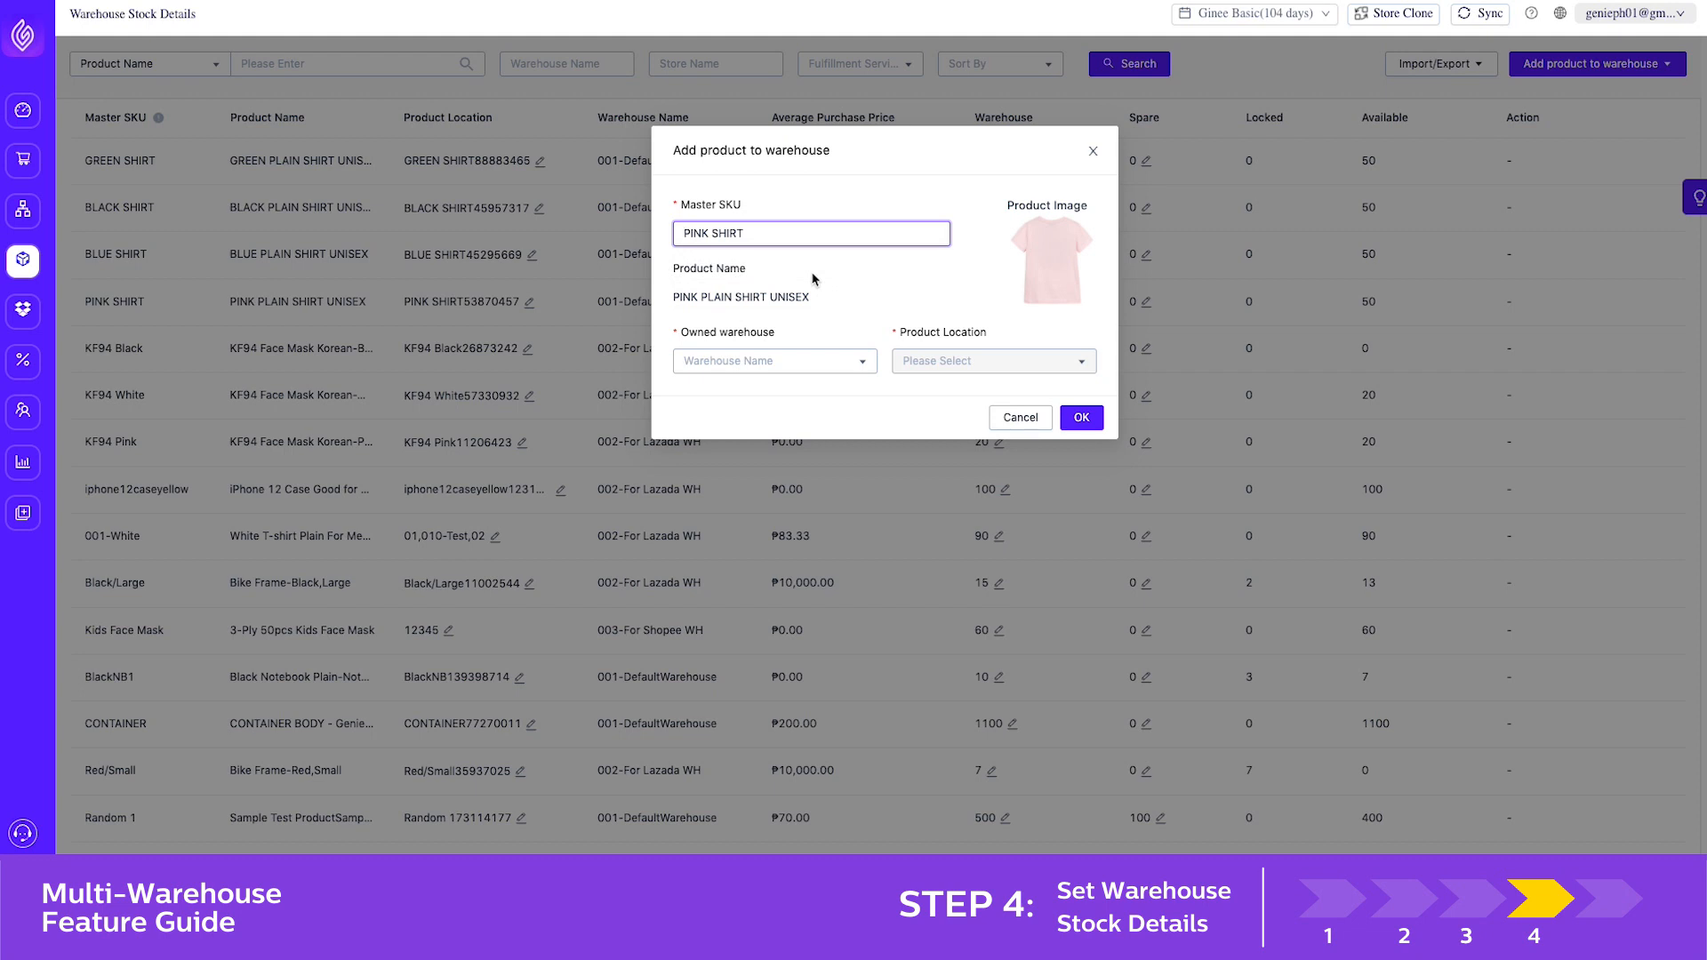
Assign the product to warehouse 004-Ginee WH Test at product location 123 and confirm
click(796, 360)
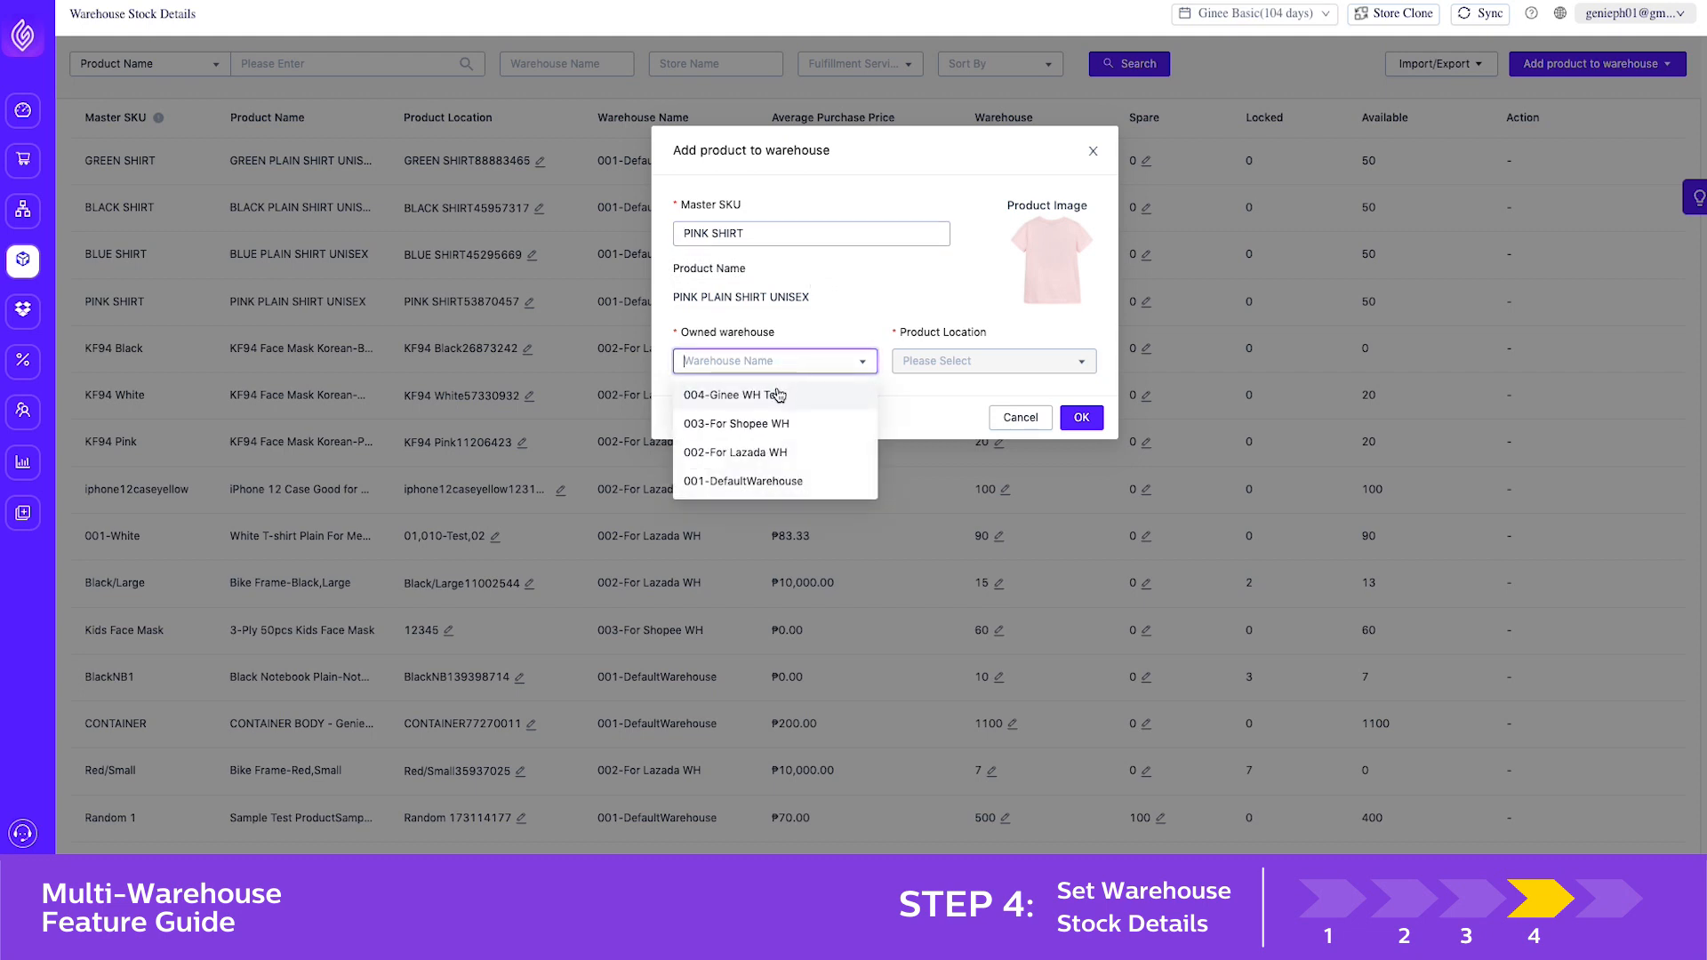
click(778, 395)
click(944, 363)
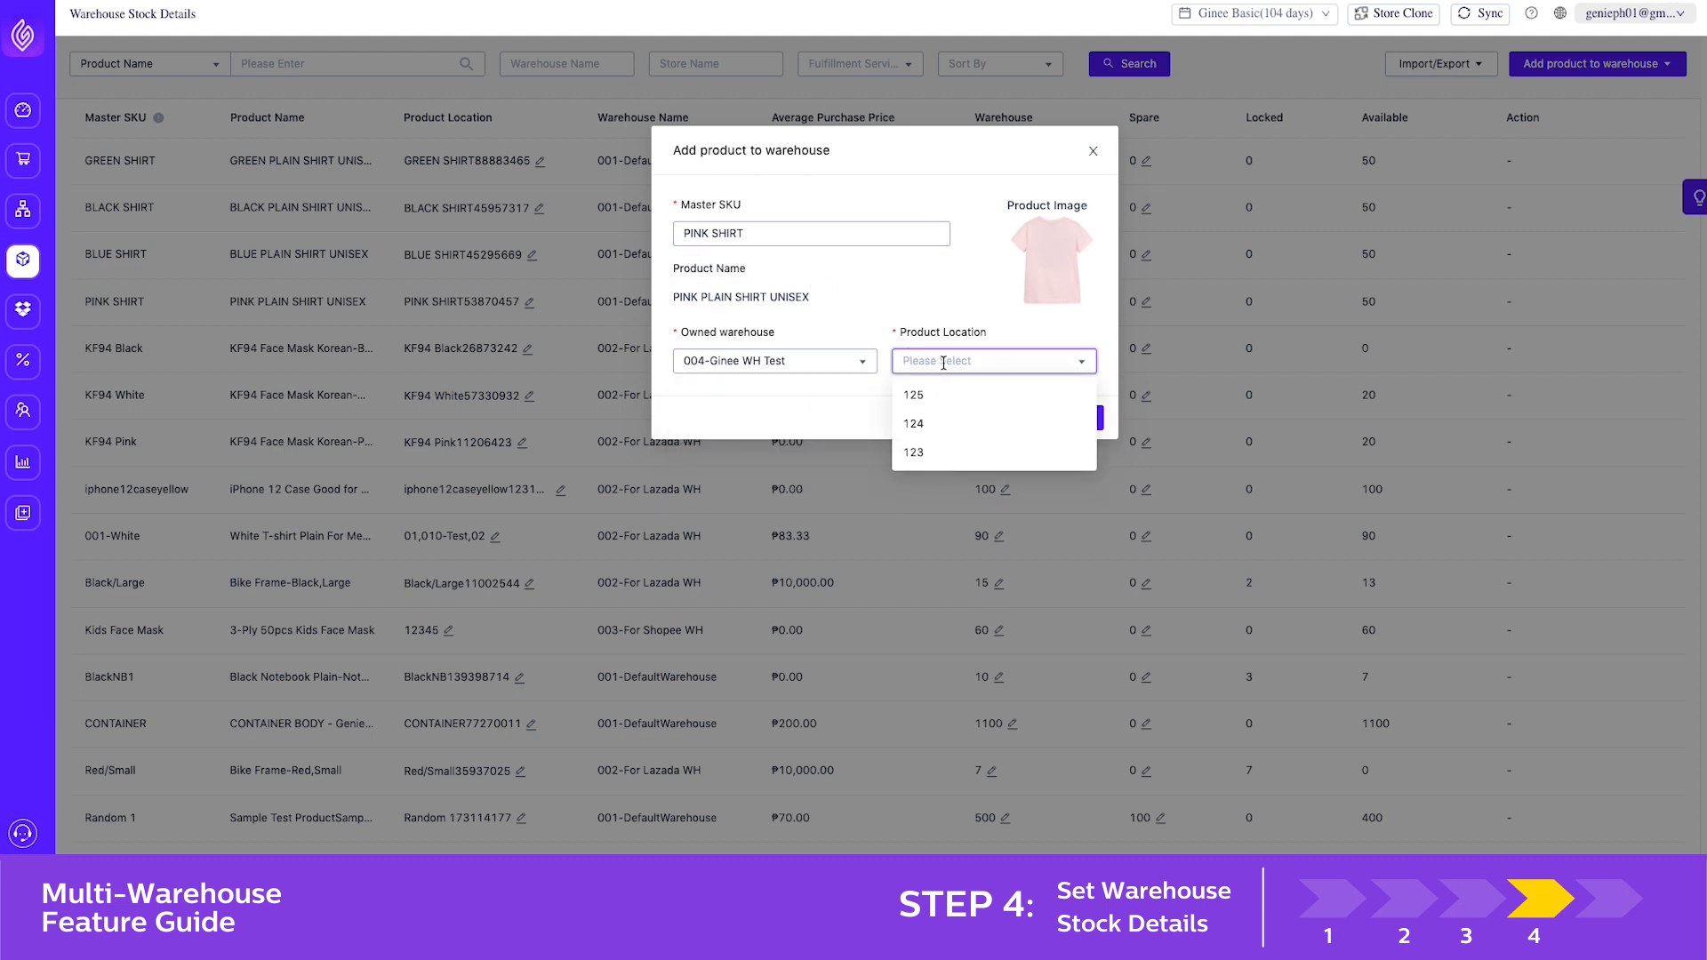
click(944, 454)
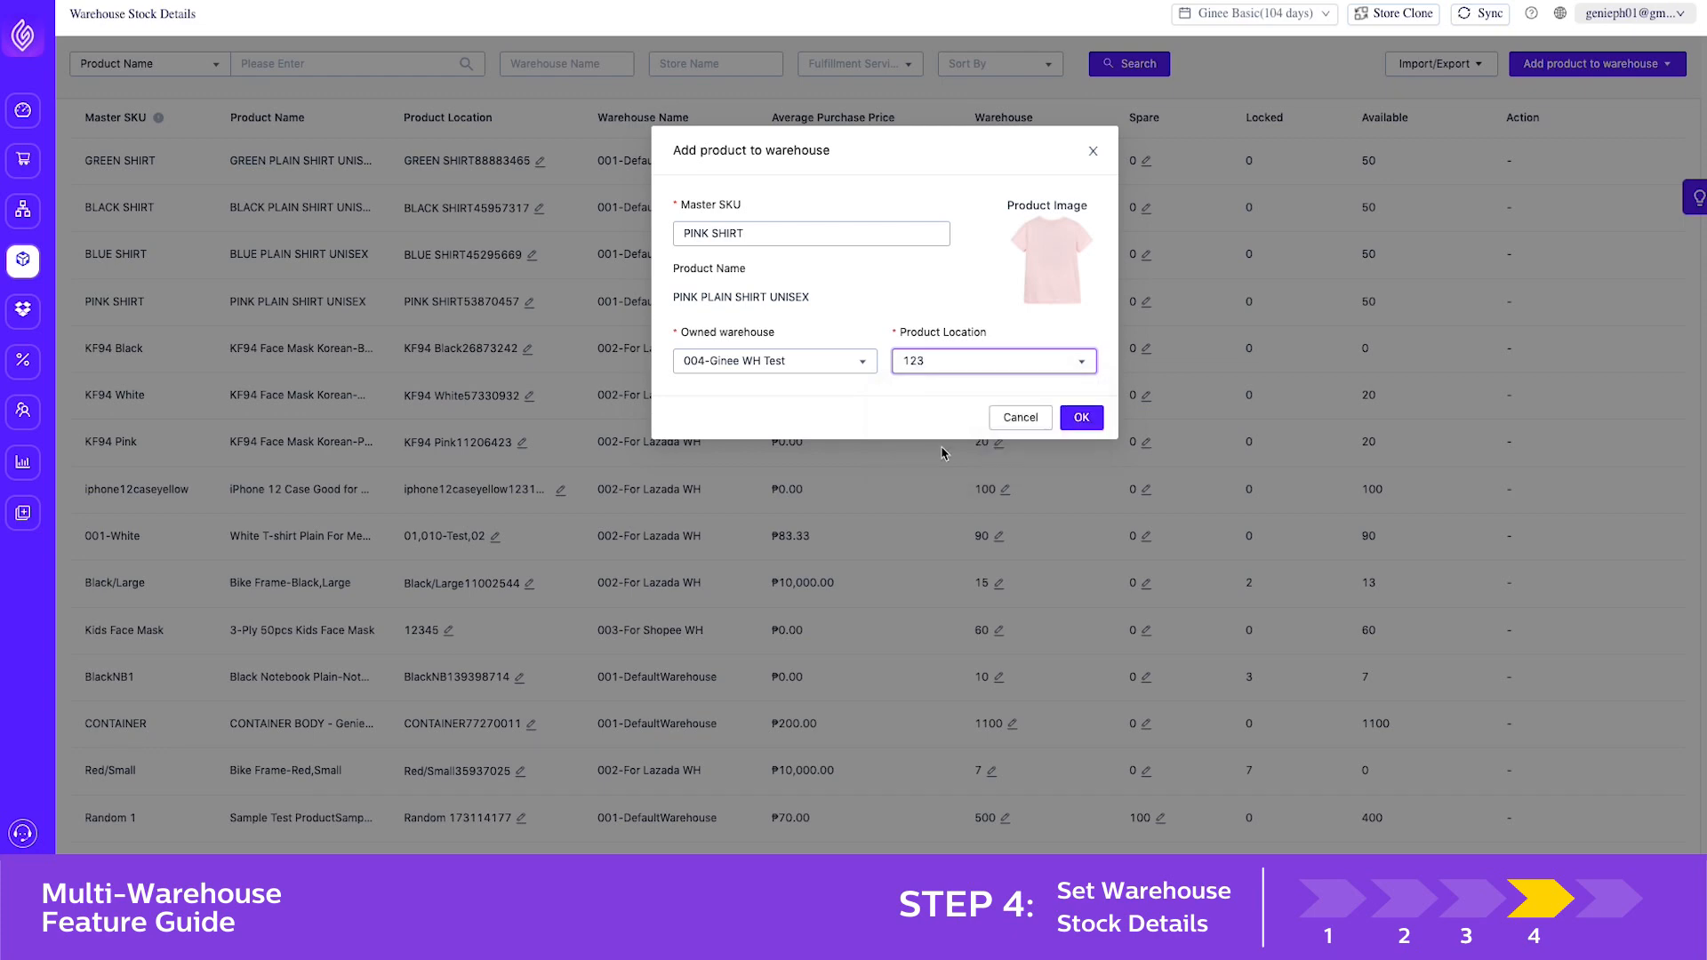
click(1081, 418)
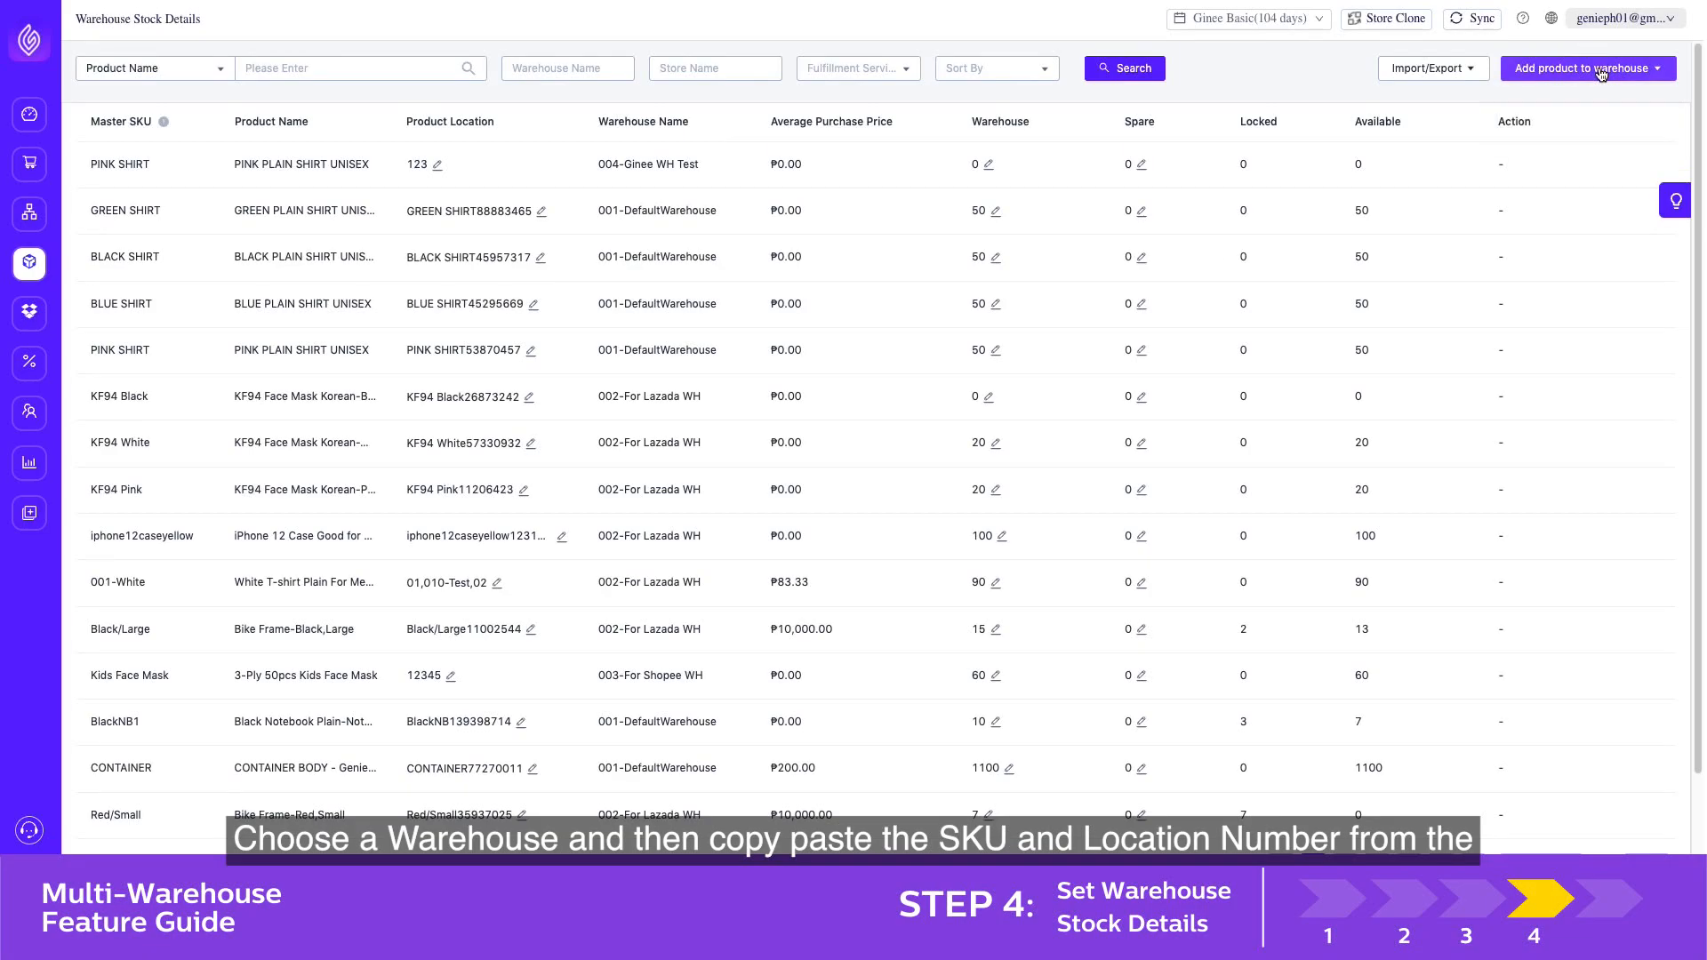
Back in Ginee, mass-add BLUE SHIRT, BLACK SHIRT and GREEN SHIRT to 004-Ginee WH Test at locations 124, 125 and 126 from the copied spreadsheet rows
click(1587, 68)
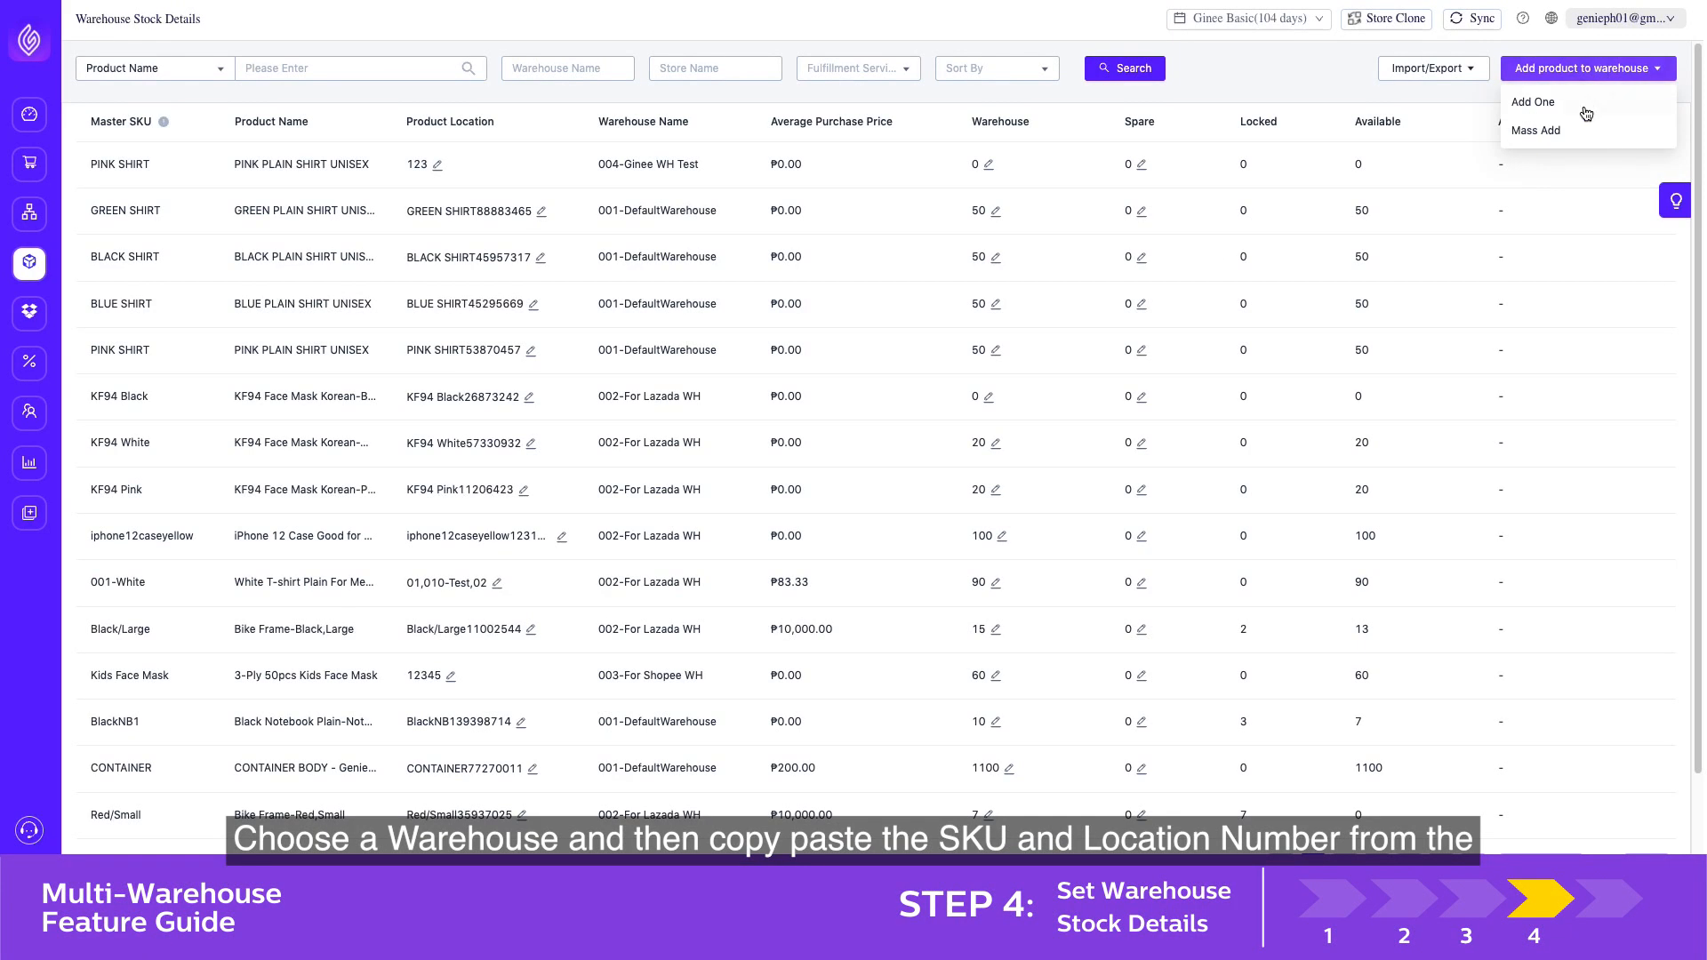
click(1579, 131)
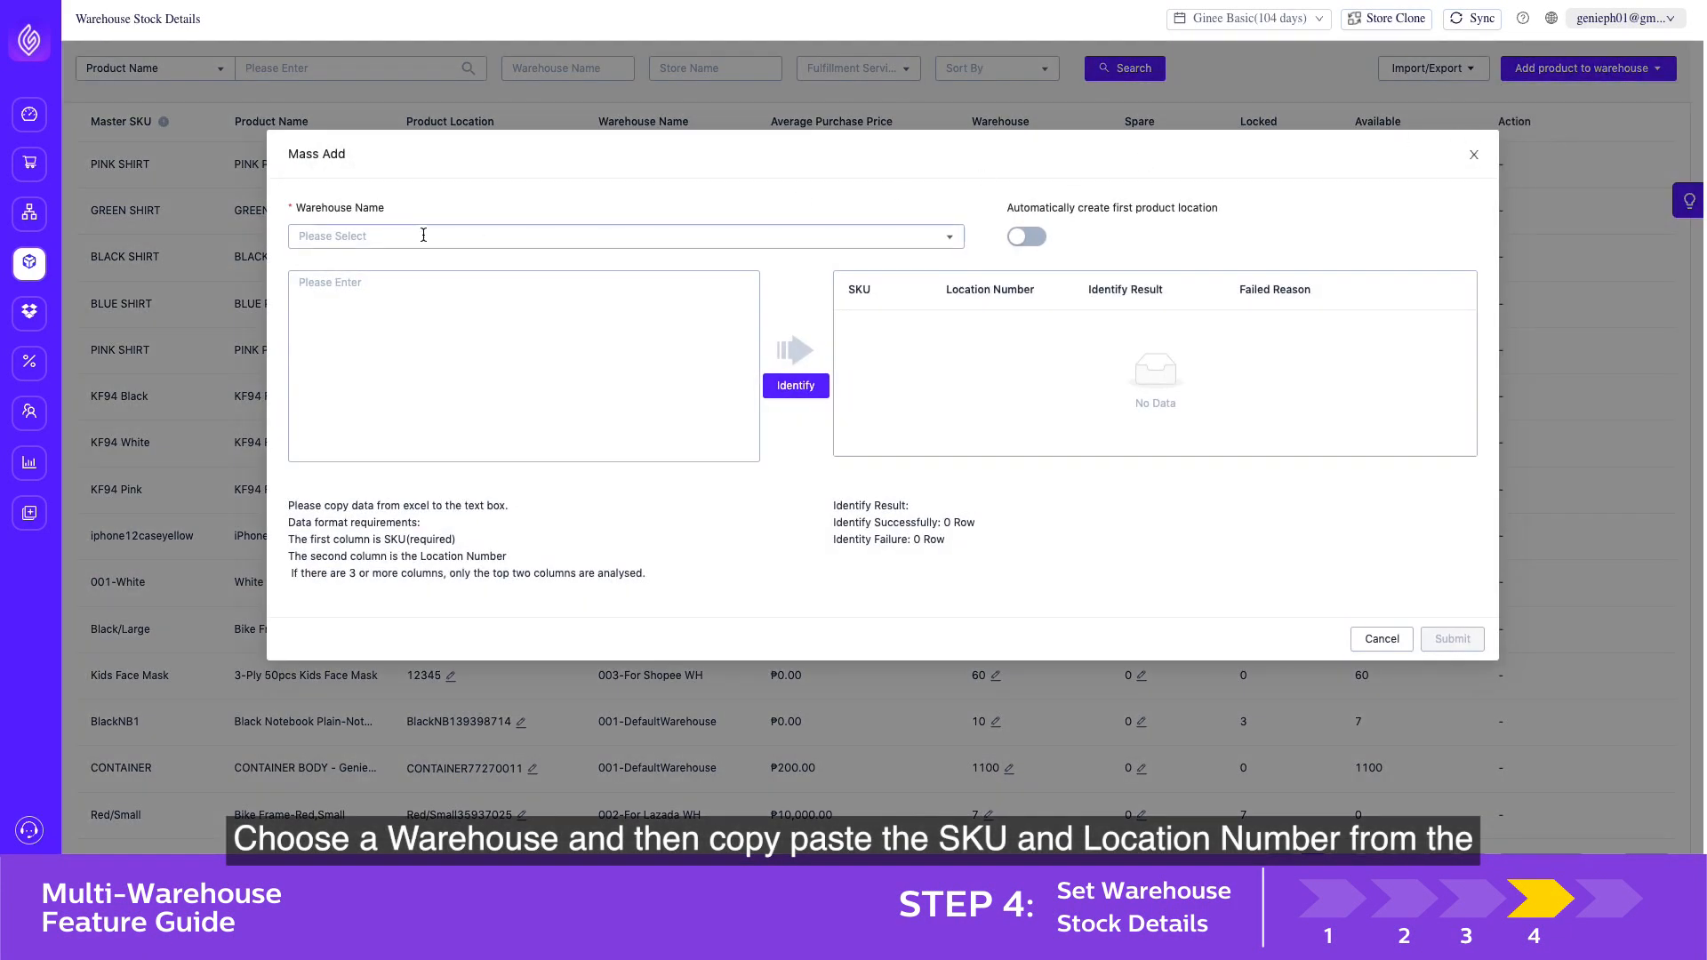
click(398, 241)
click(382, 271)
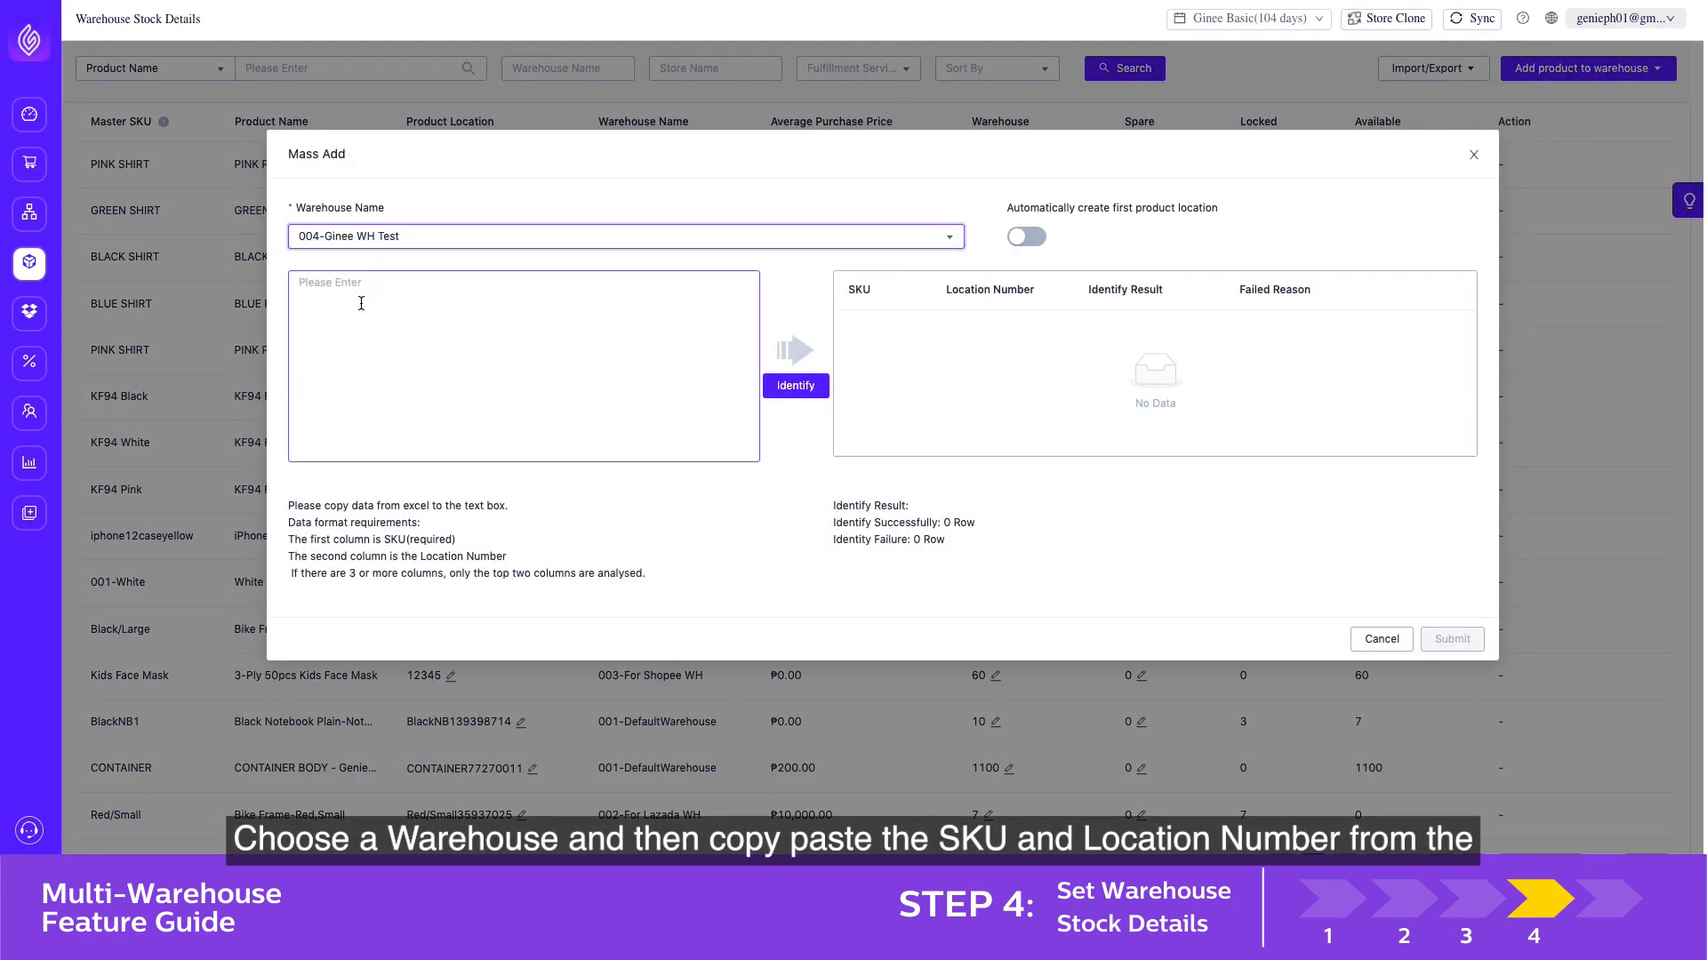
click(361, 303)
text(BLUE SHIRT	124 BLACK SHIRT	125 GREEN SHIRT	126)
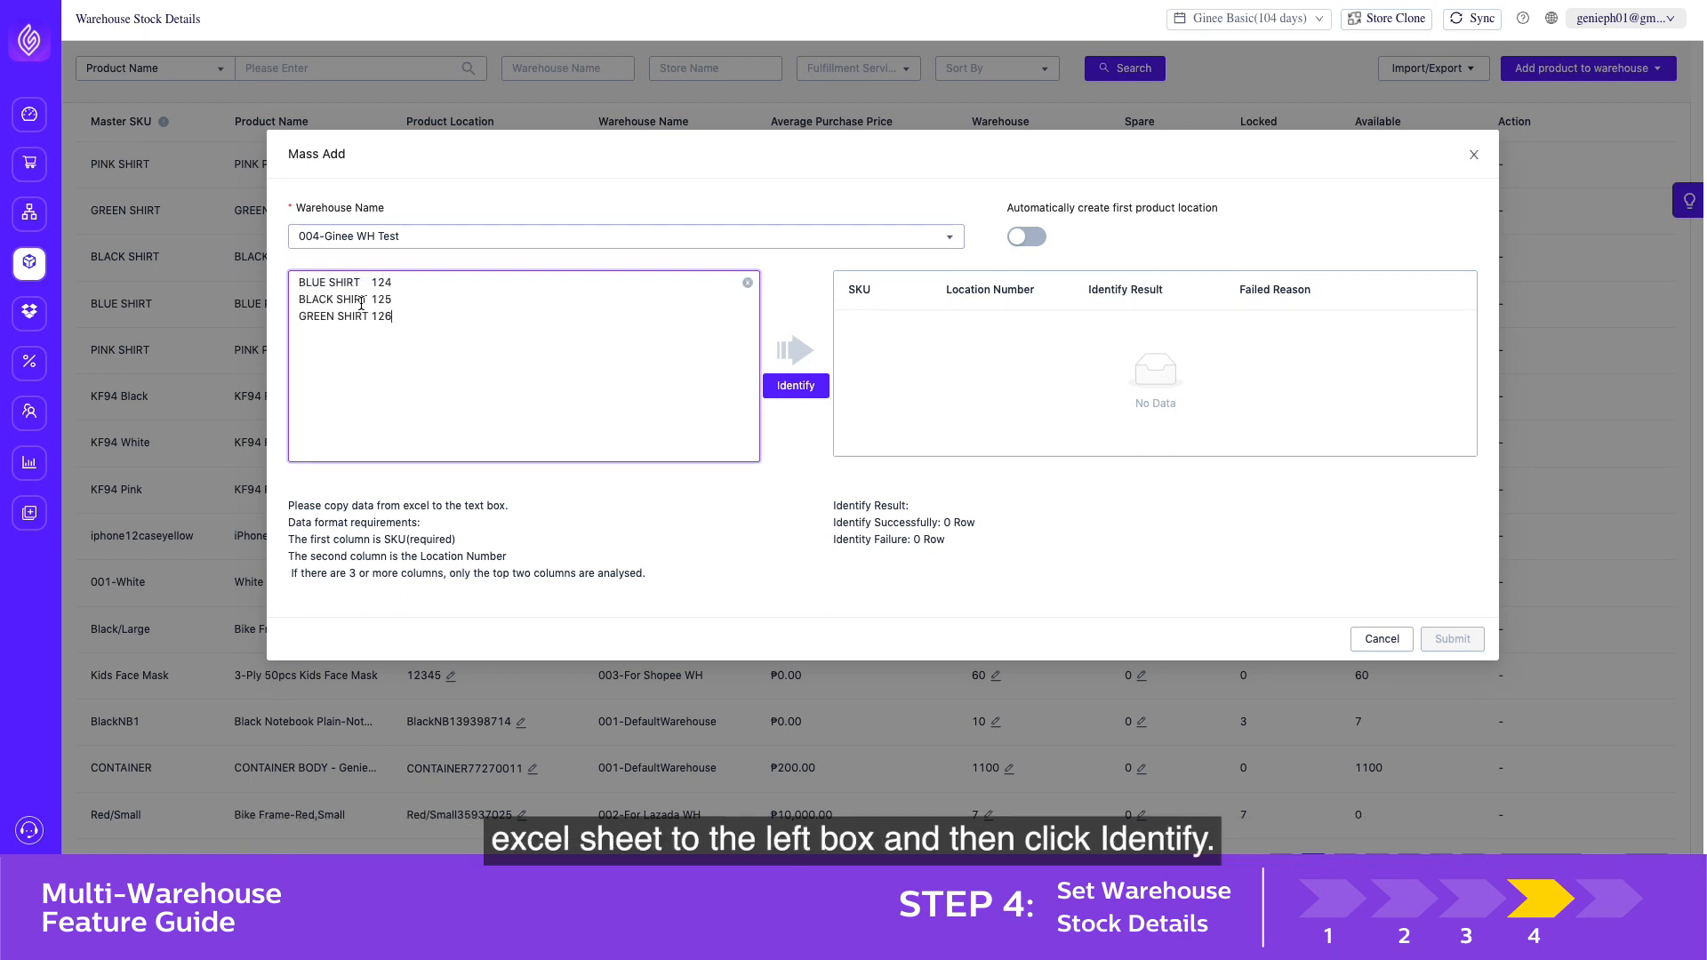
click(790, 384)
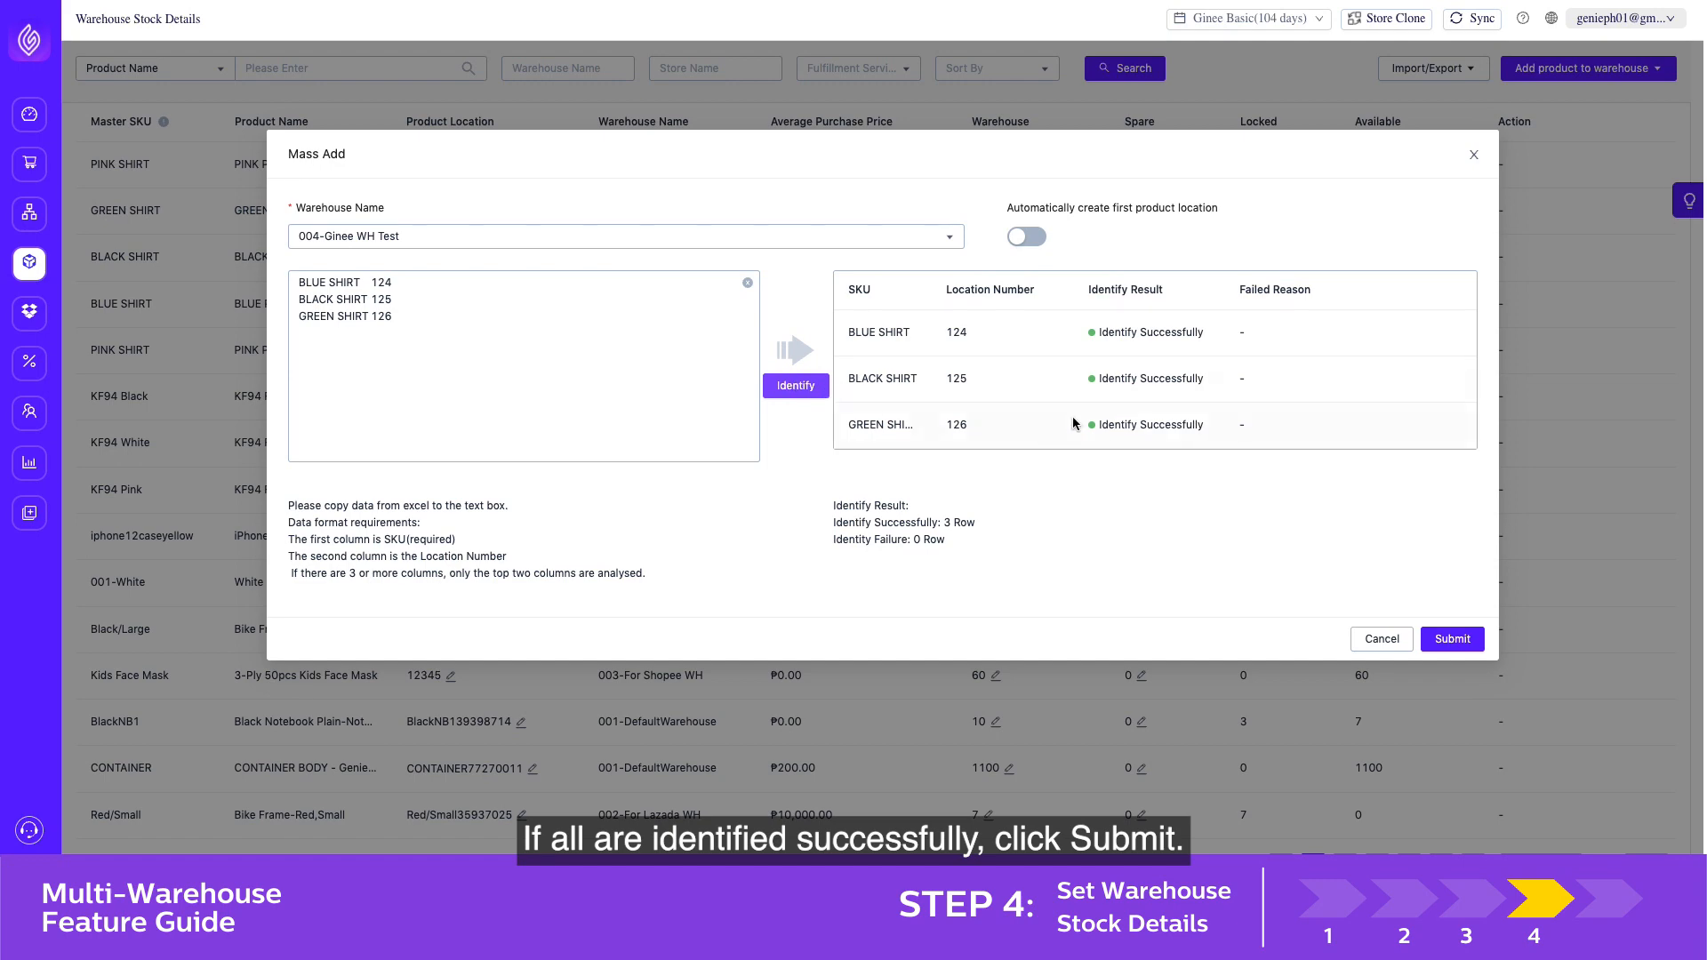
click(1472, 640)
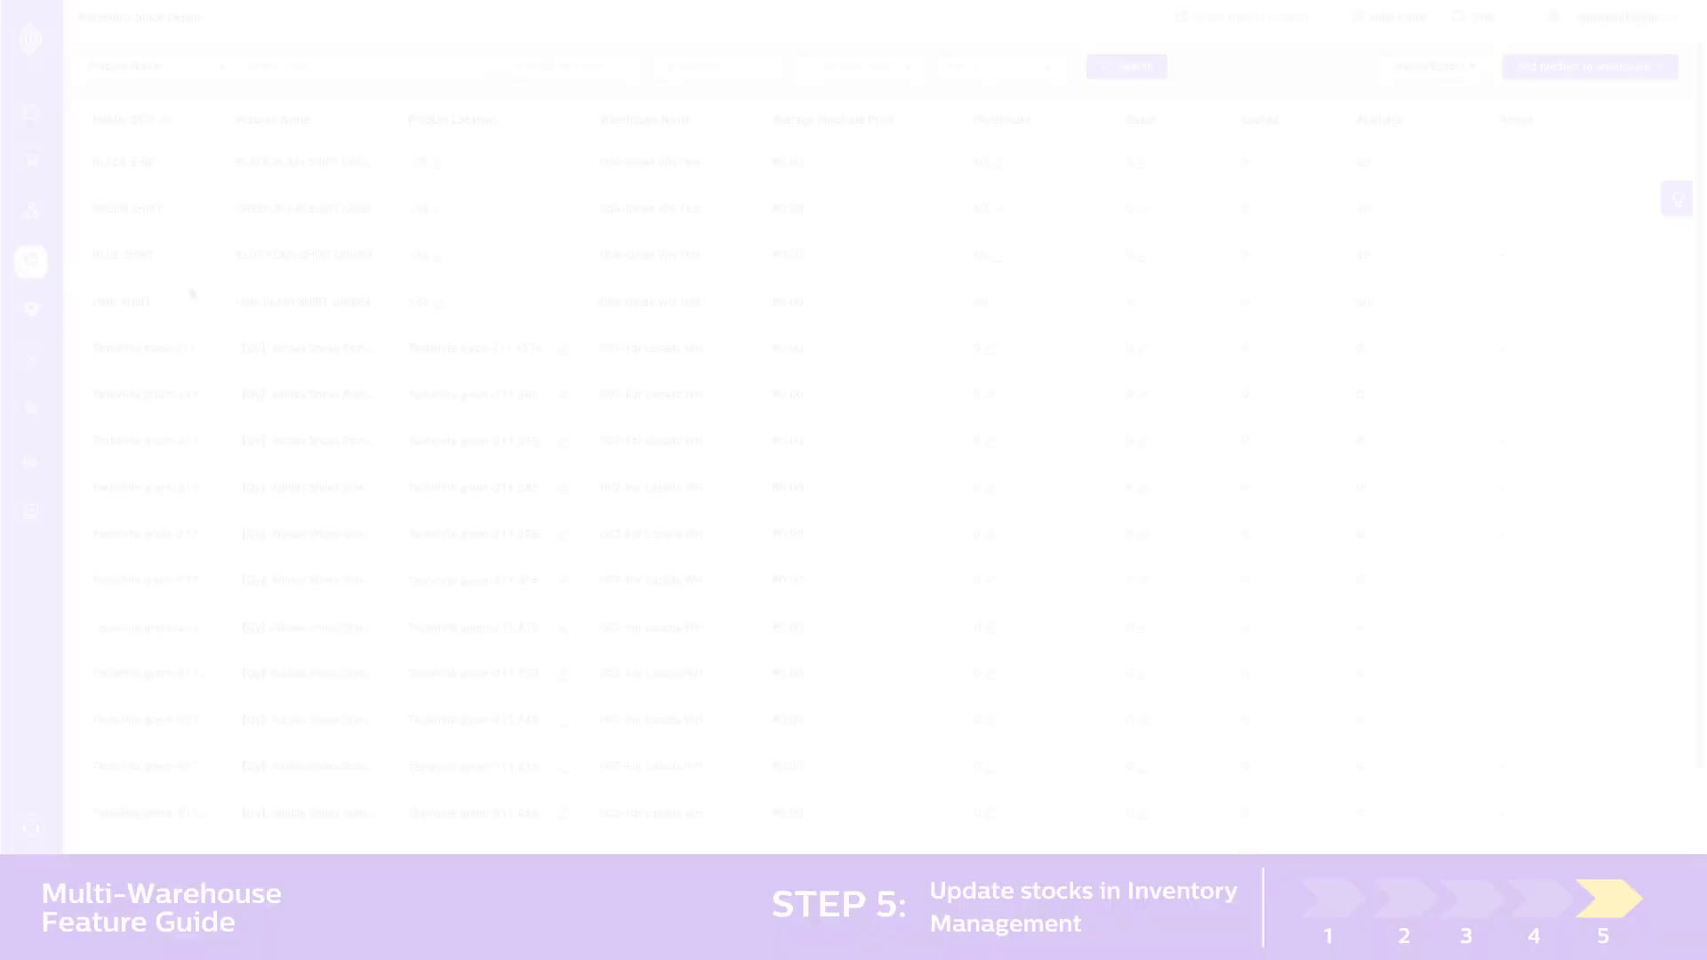
In Inventory Management, view the warehouse stock editor for BLACK SHIRT in 004-Ginee WH Test and close it
mouse_move(32, 261)
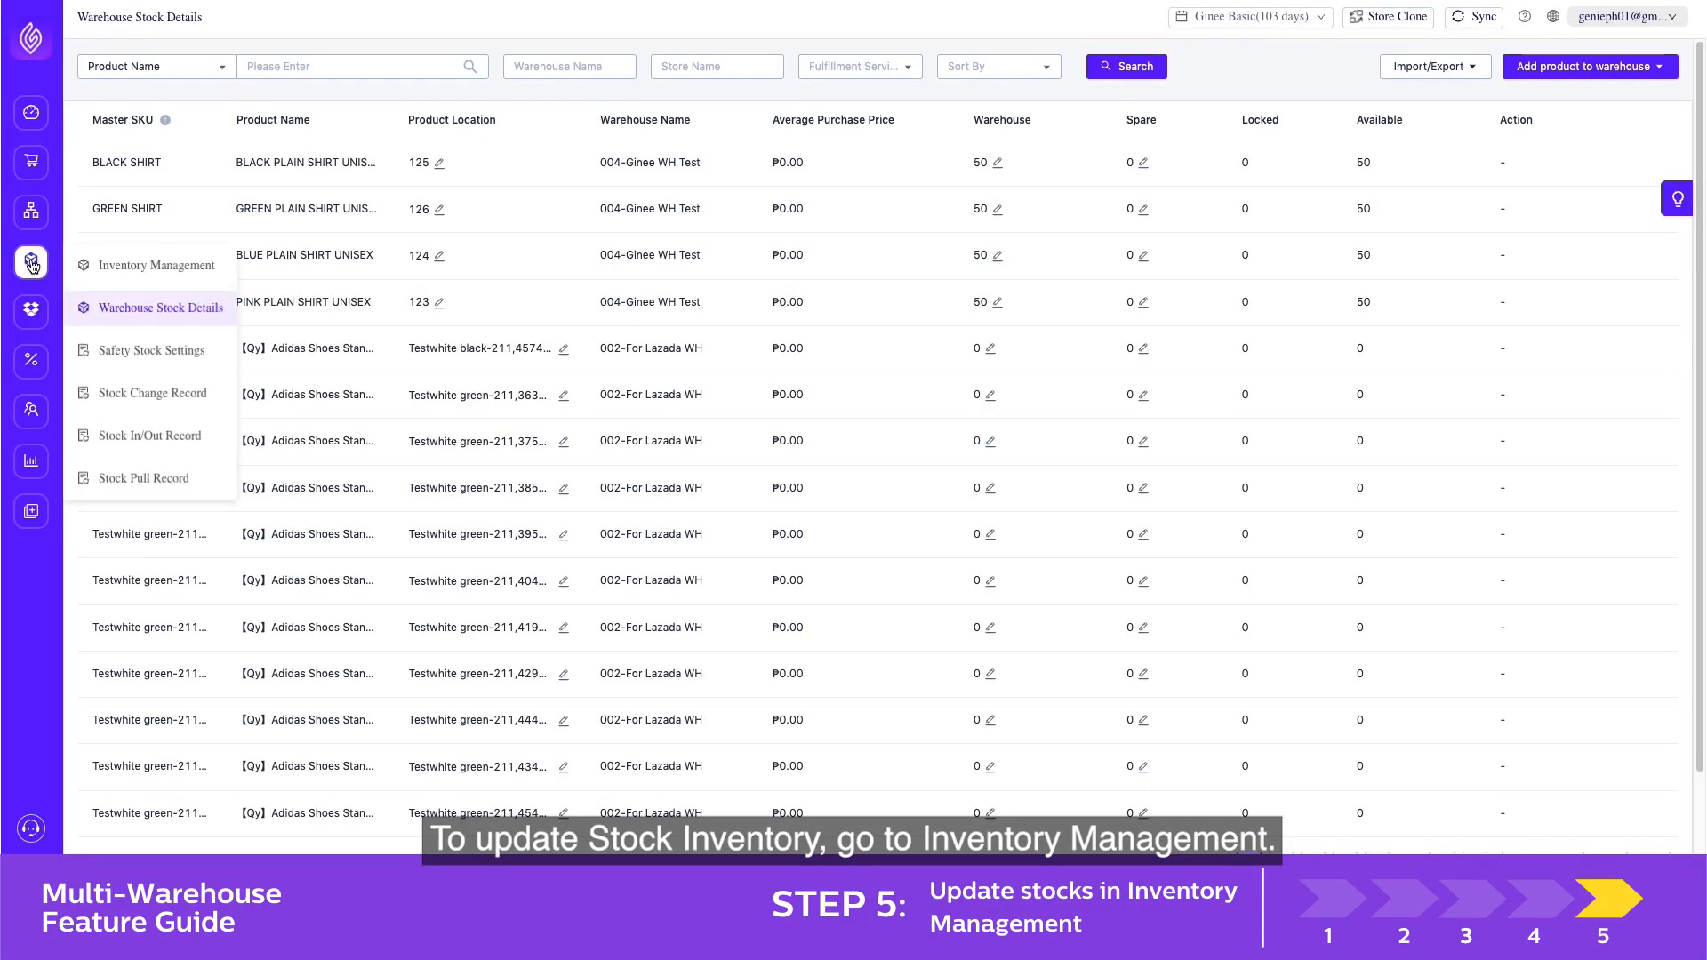
click(116, 267)
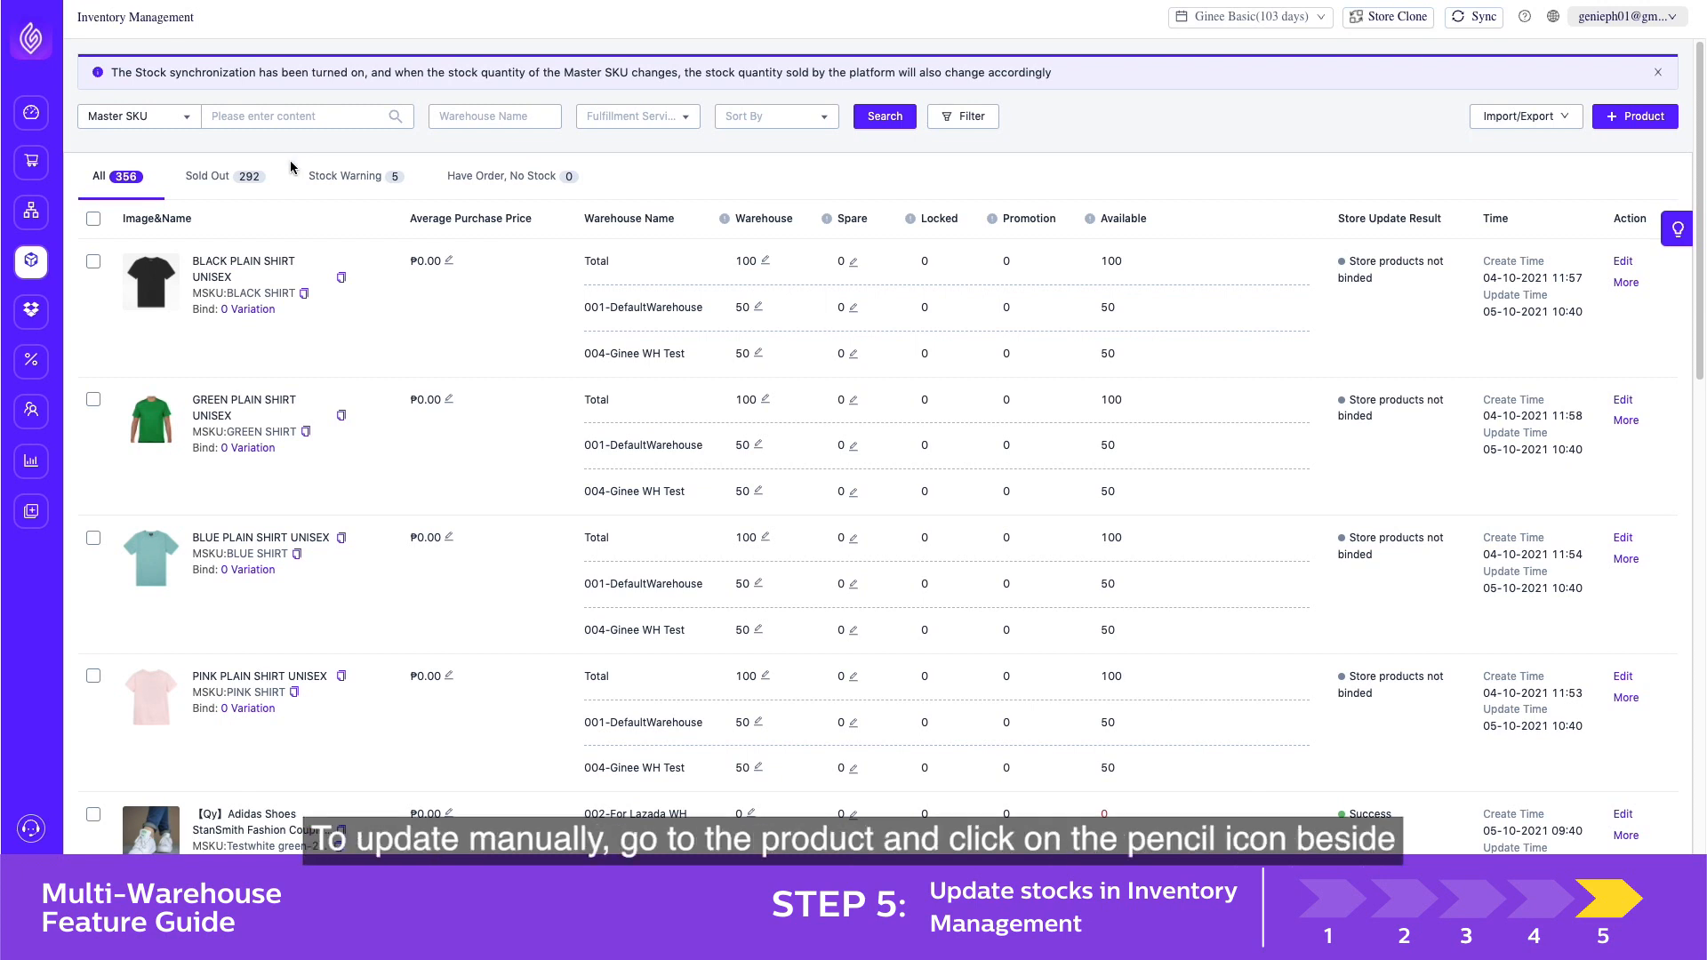
click(754, 355)
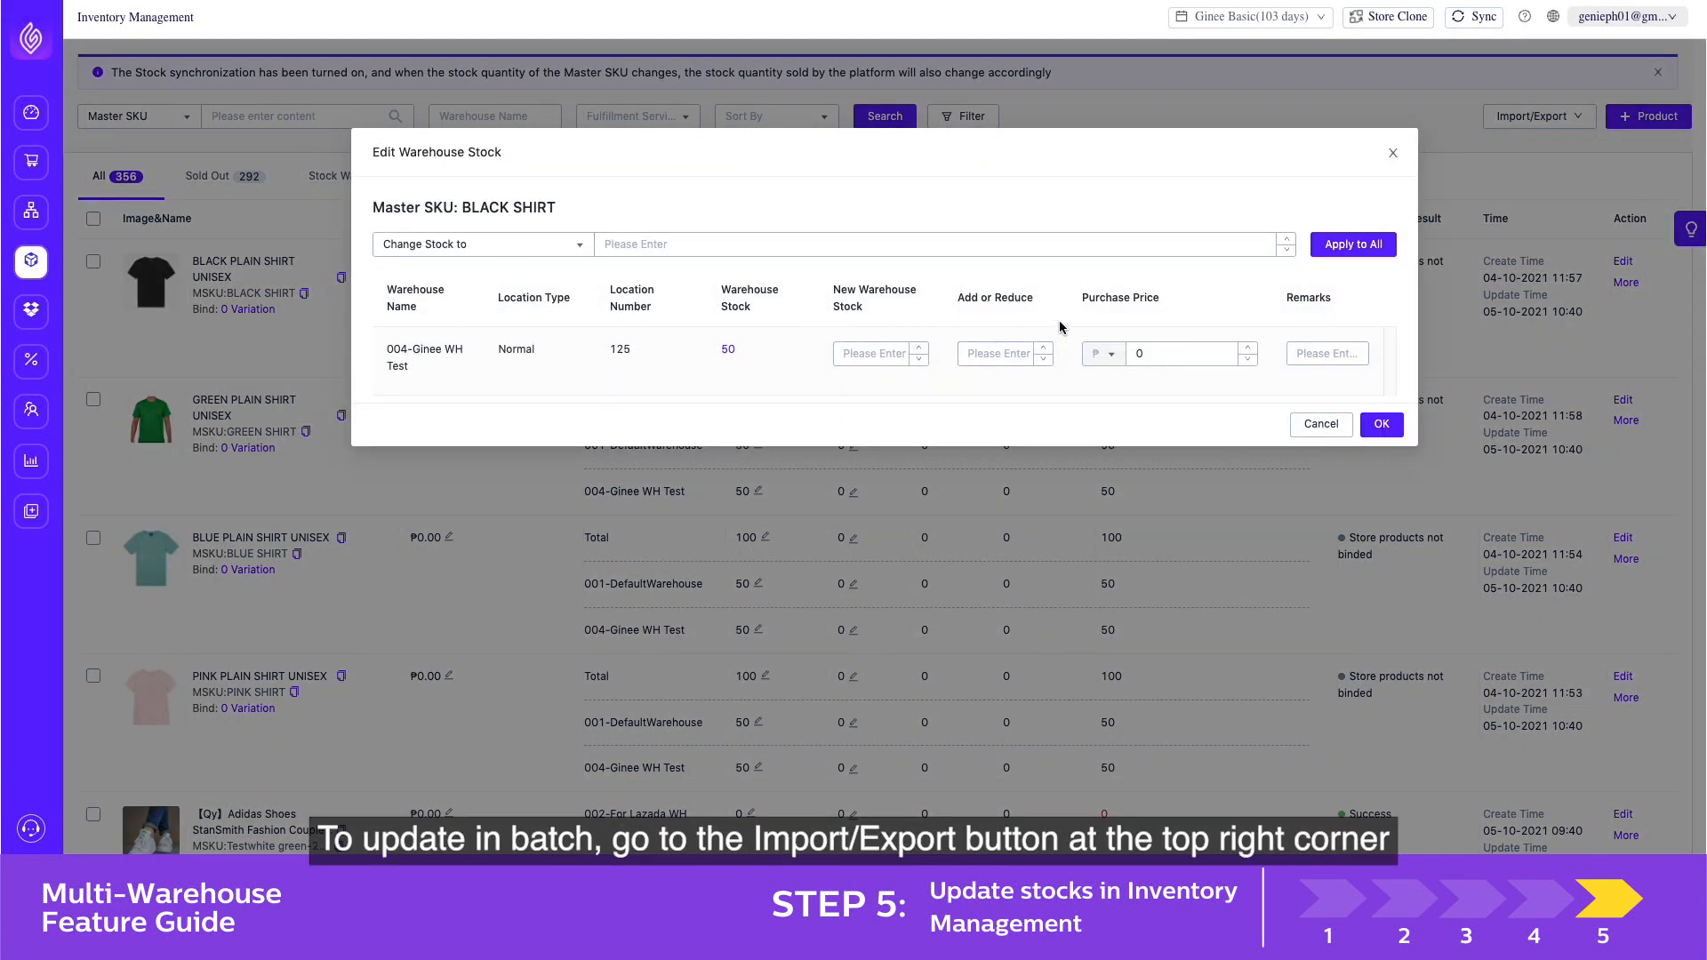
click(1393, 156)
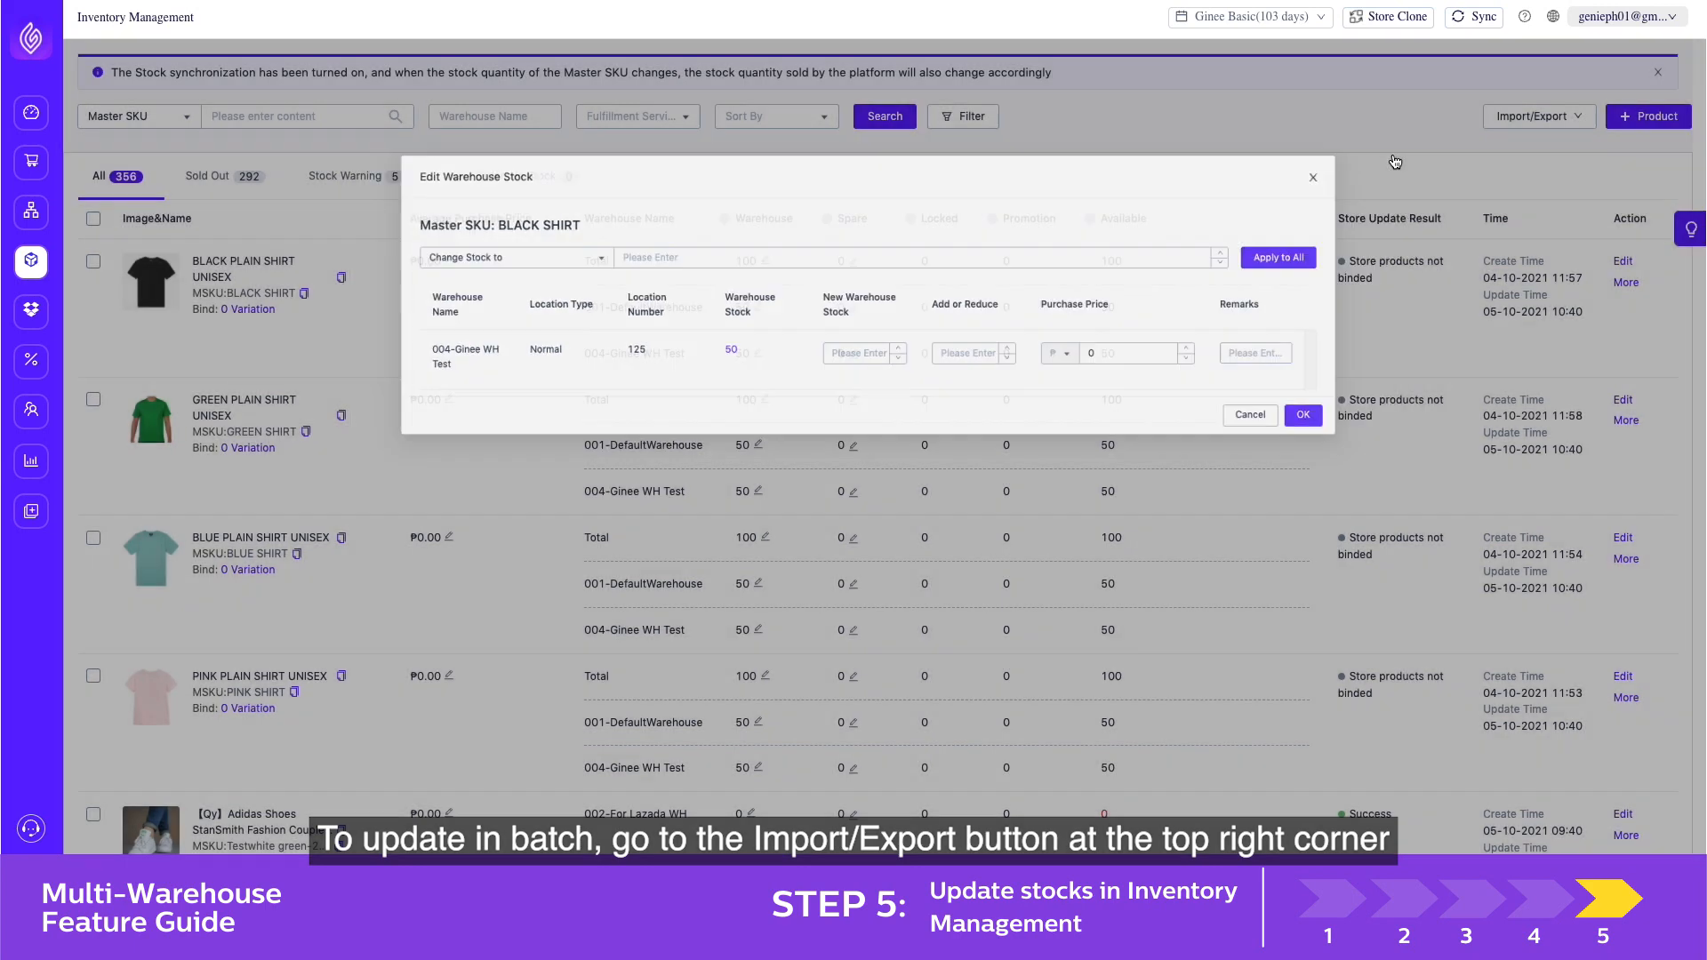
Open the inventory import/export options and, in the Excel stock update template, review the Warehouse Code, Master SKU, Movement and Unit Purchase Price columns
click(1519, 129)
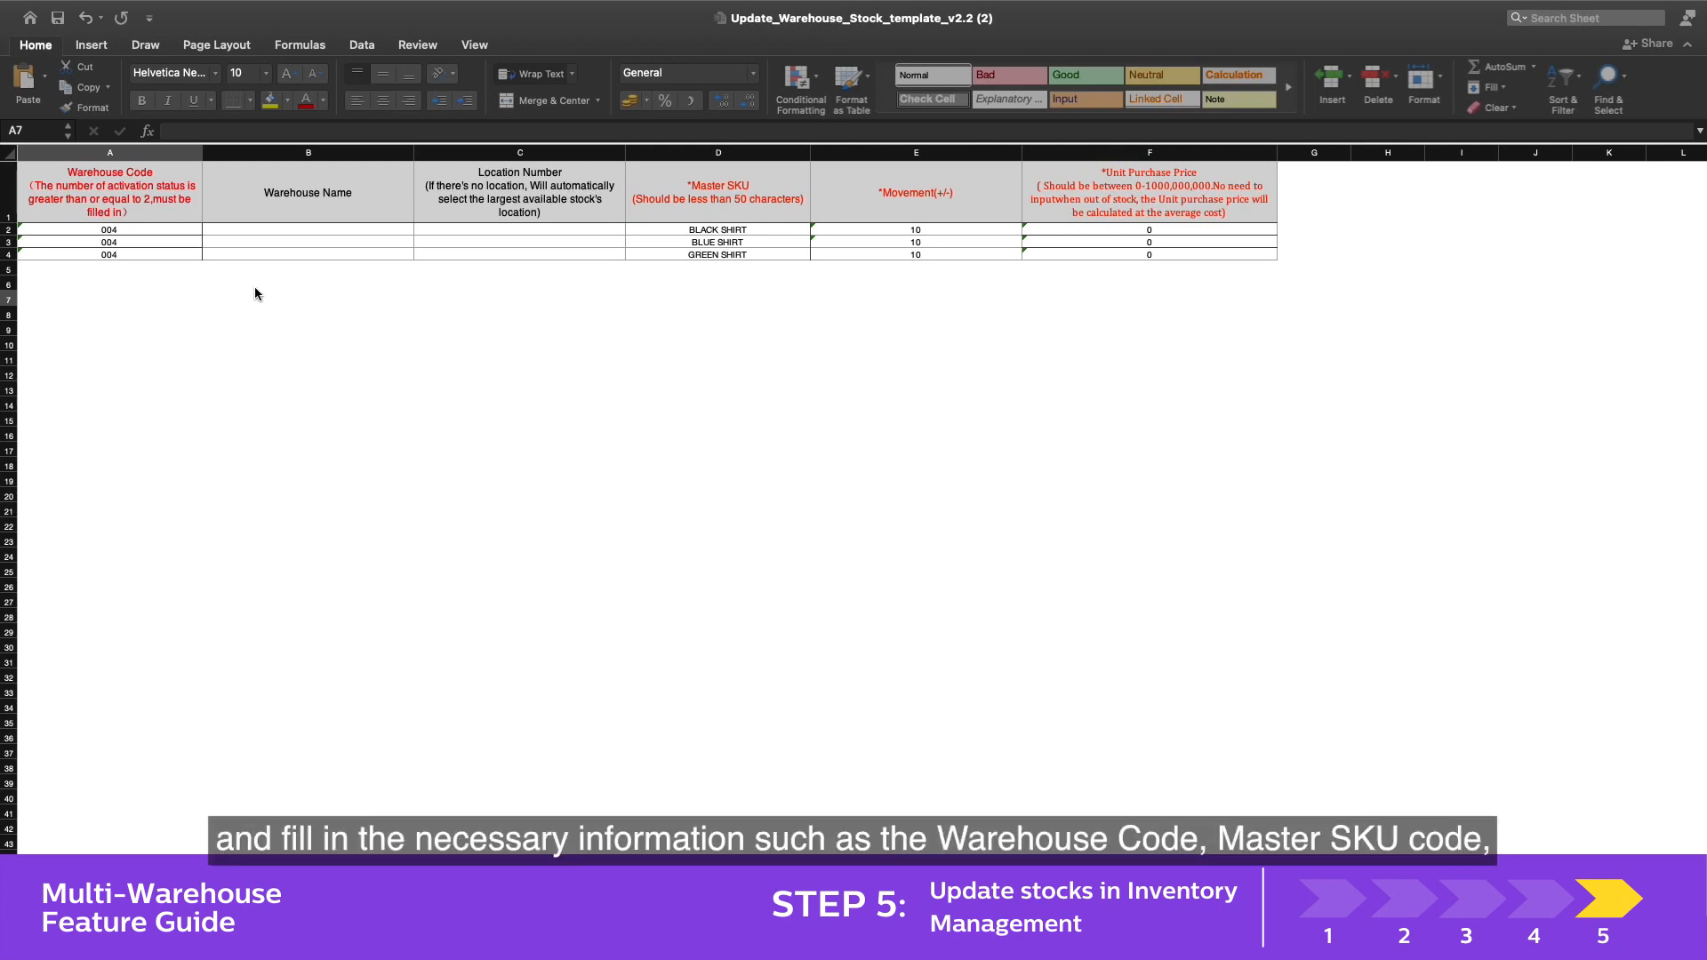
click(145, 199)
click(145, 201)
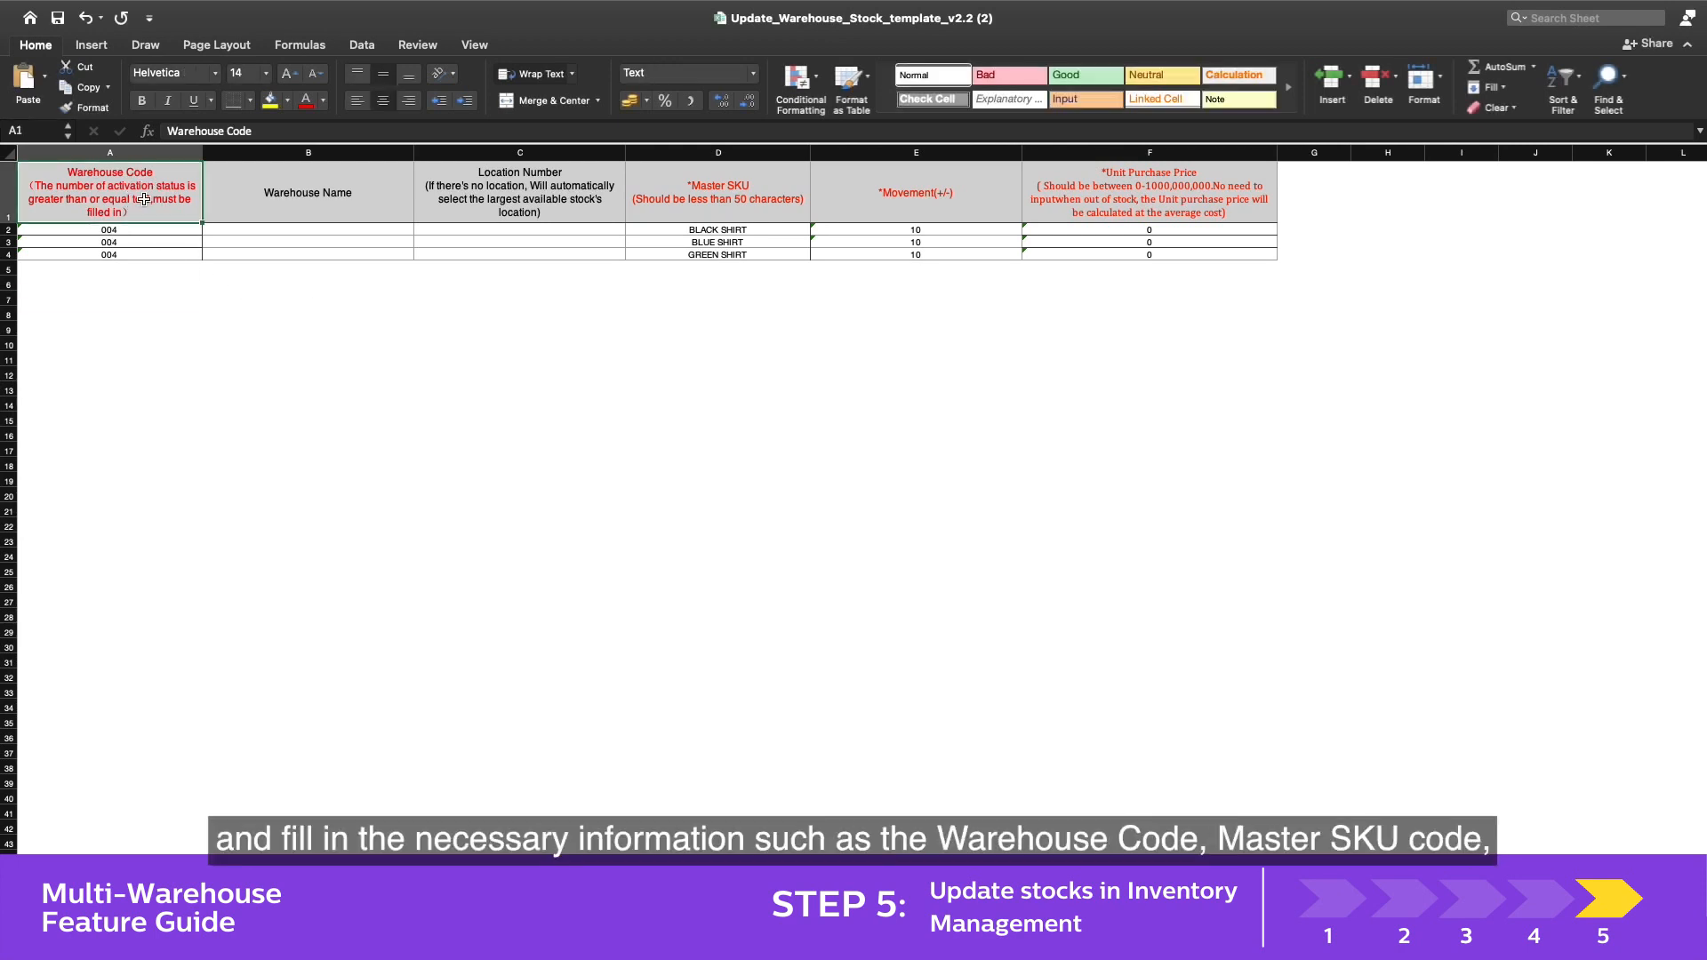
key(Right)
key(Right)
key(Right)
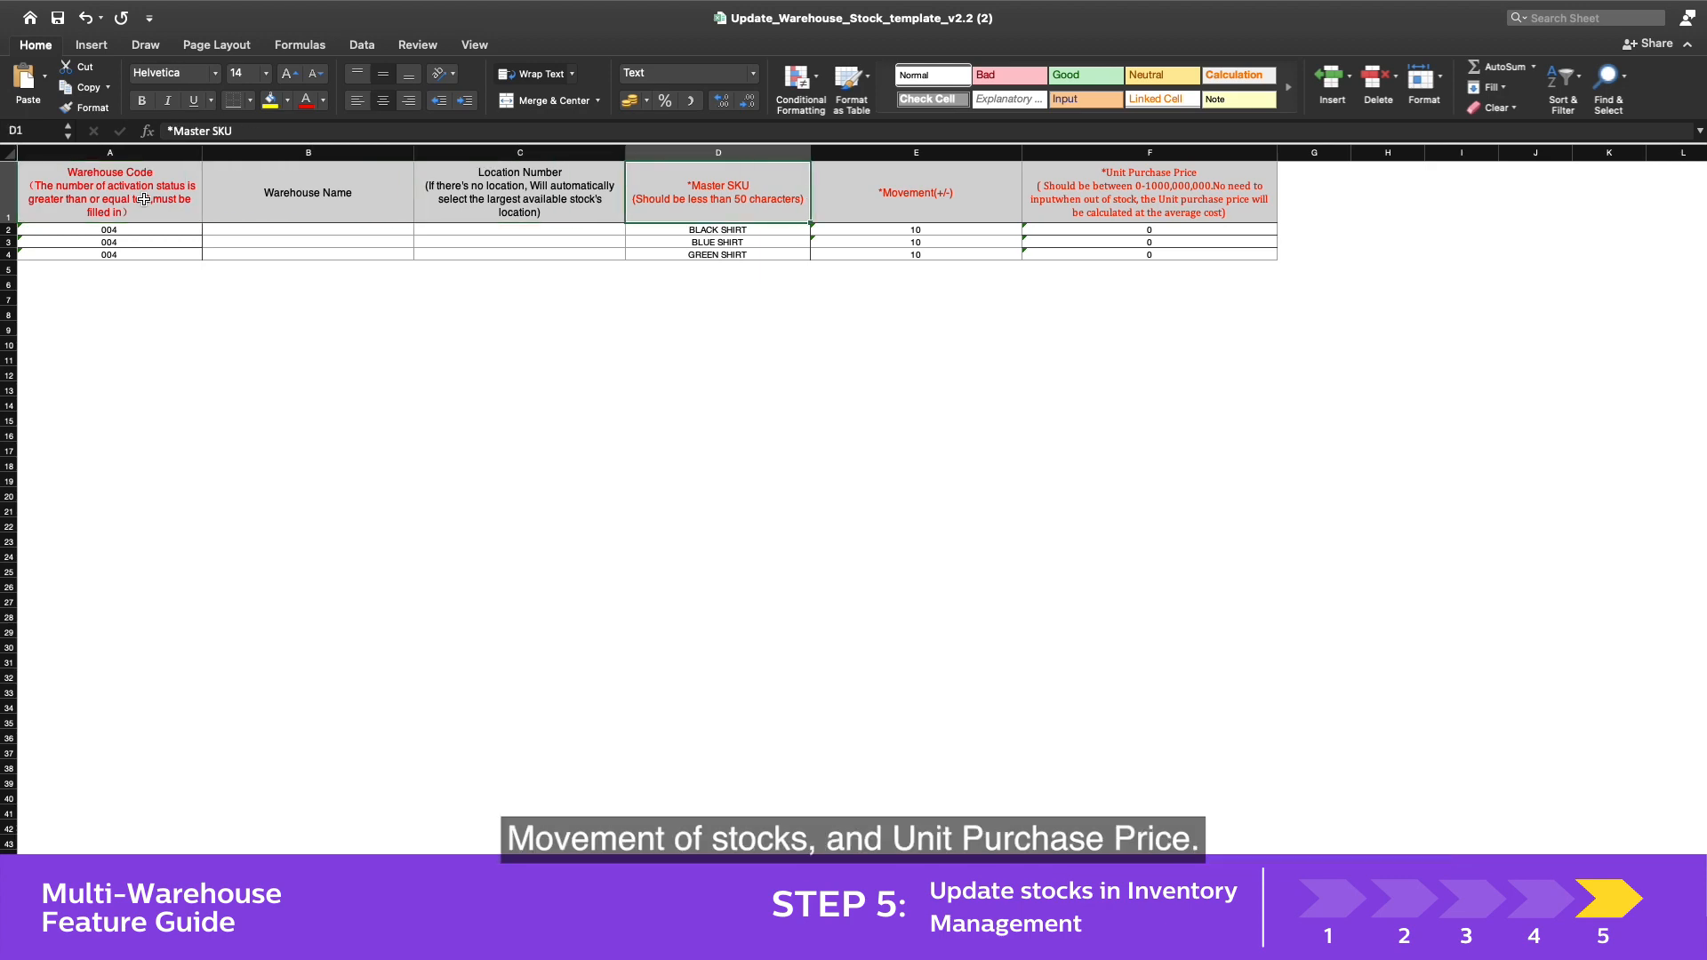
key(Right)
key(Right)
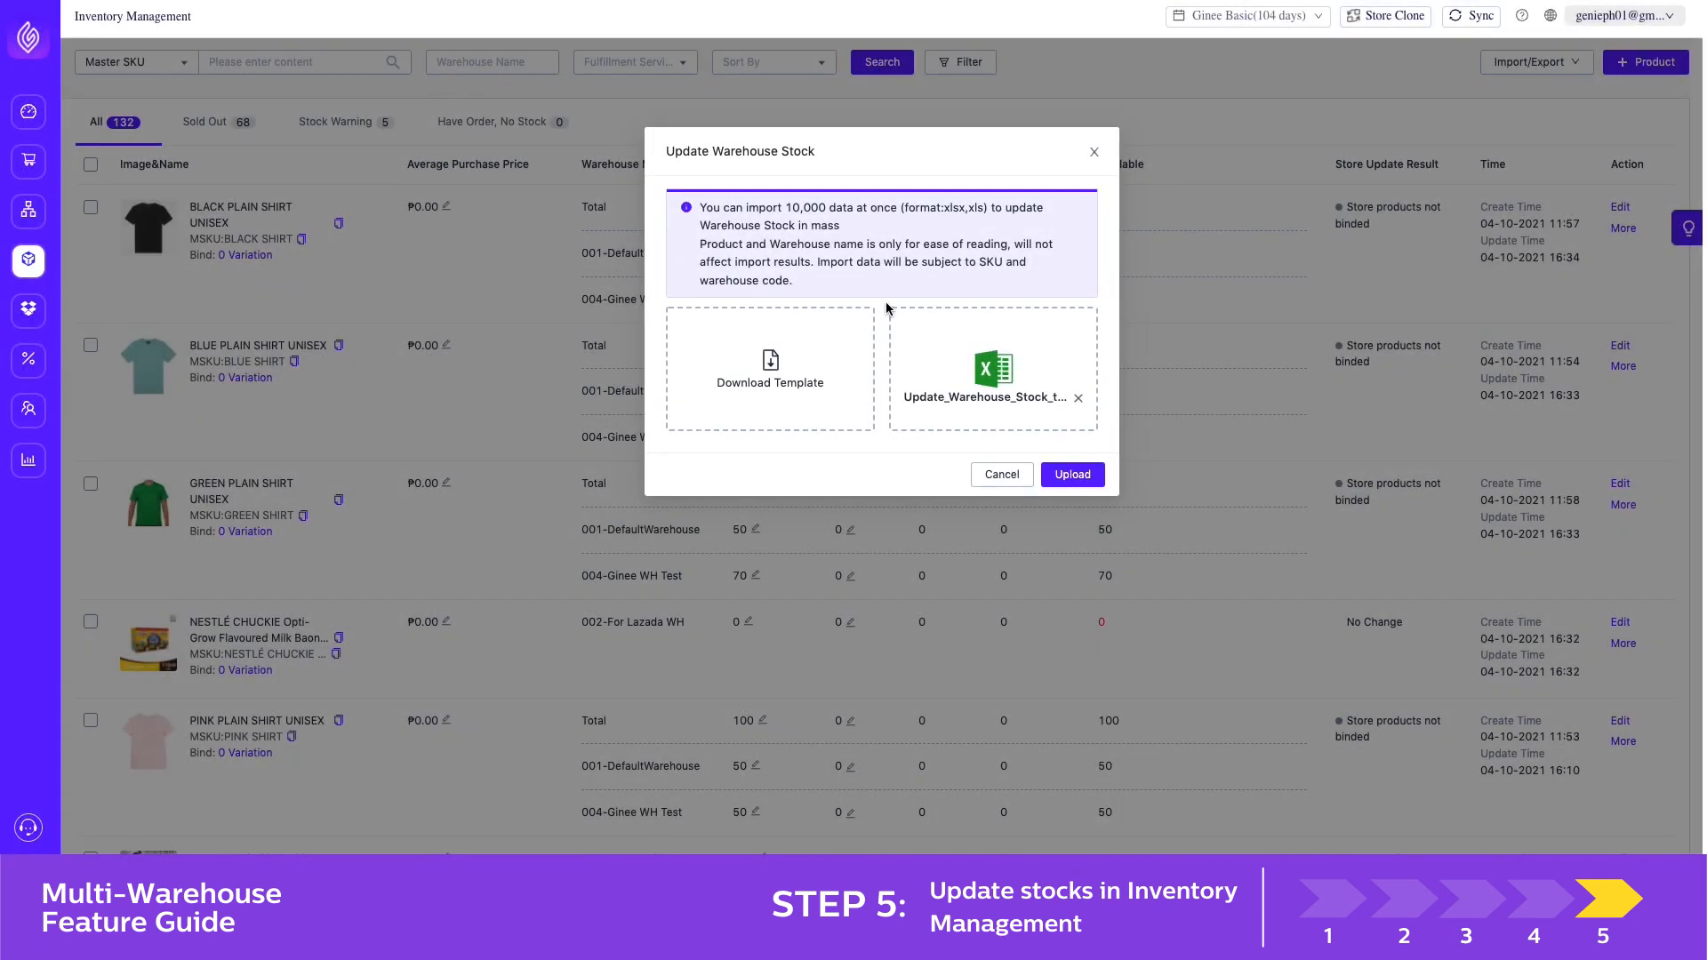
Back in Ginee, upload the filled-in Update Warehouse Stock template and view the imported stock
click(1058, 472)
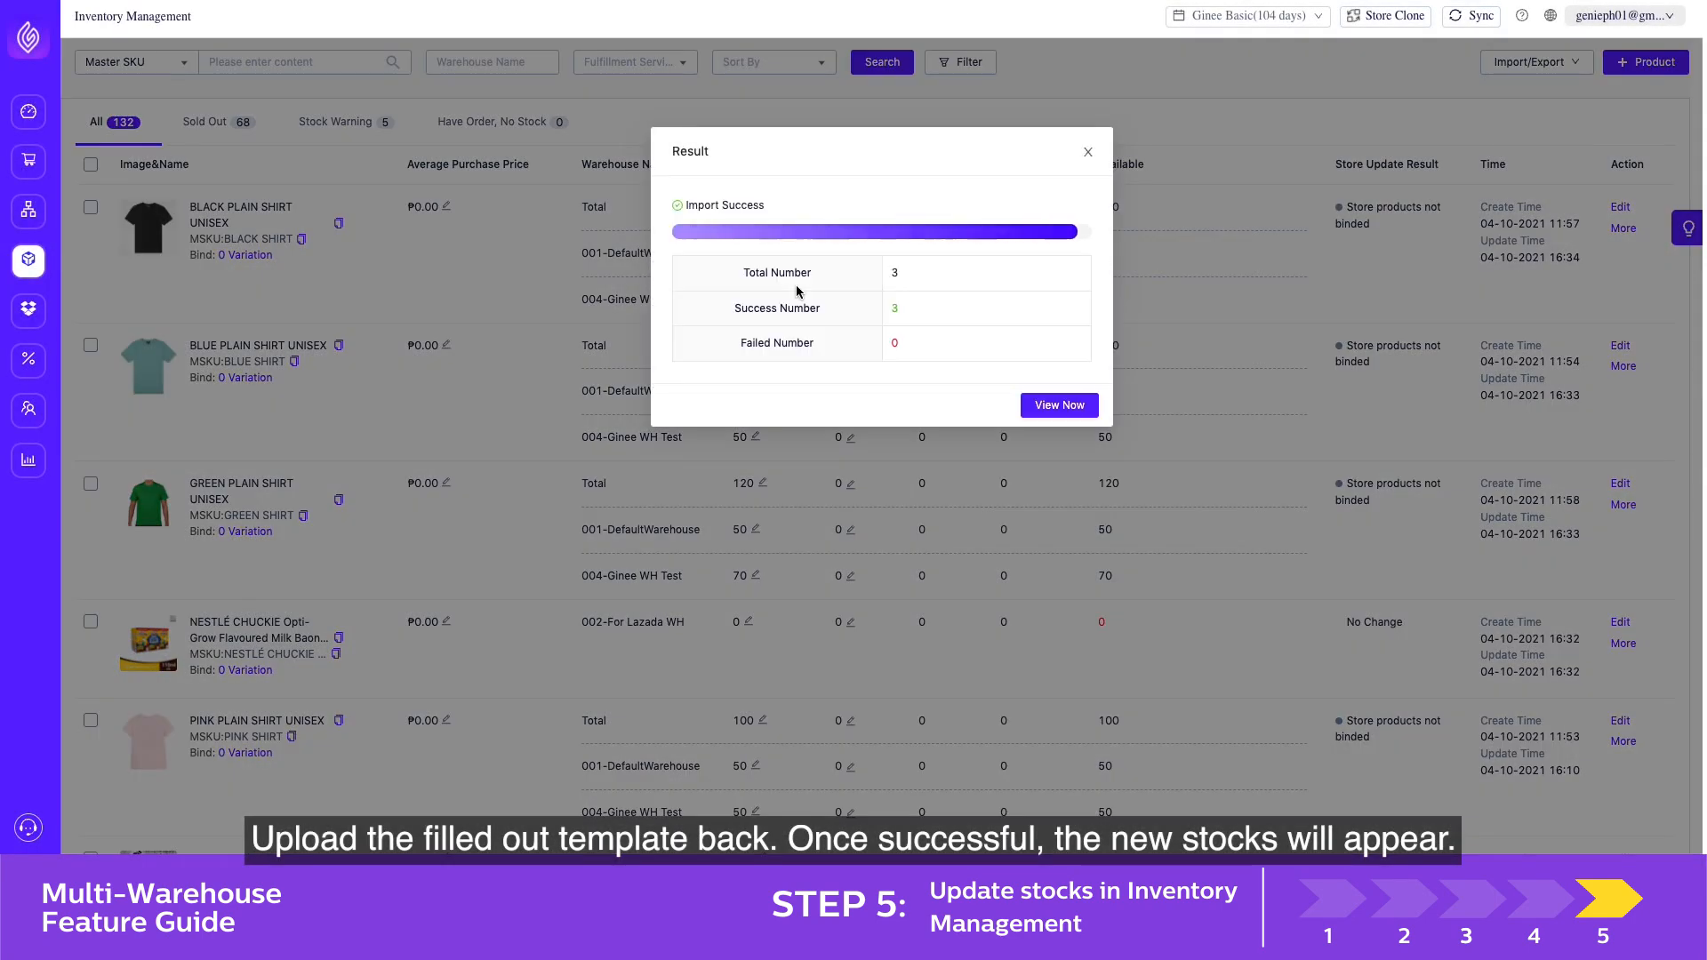
click(1051, 402)
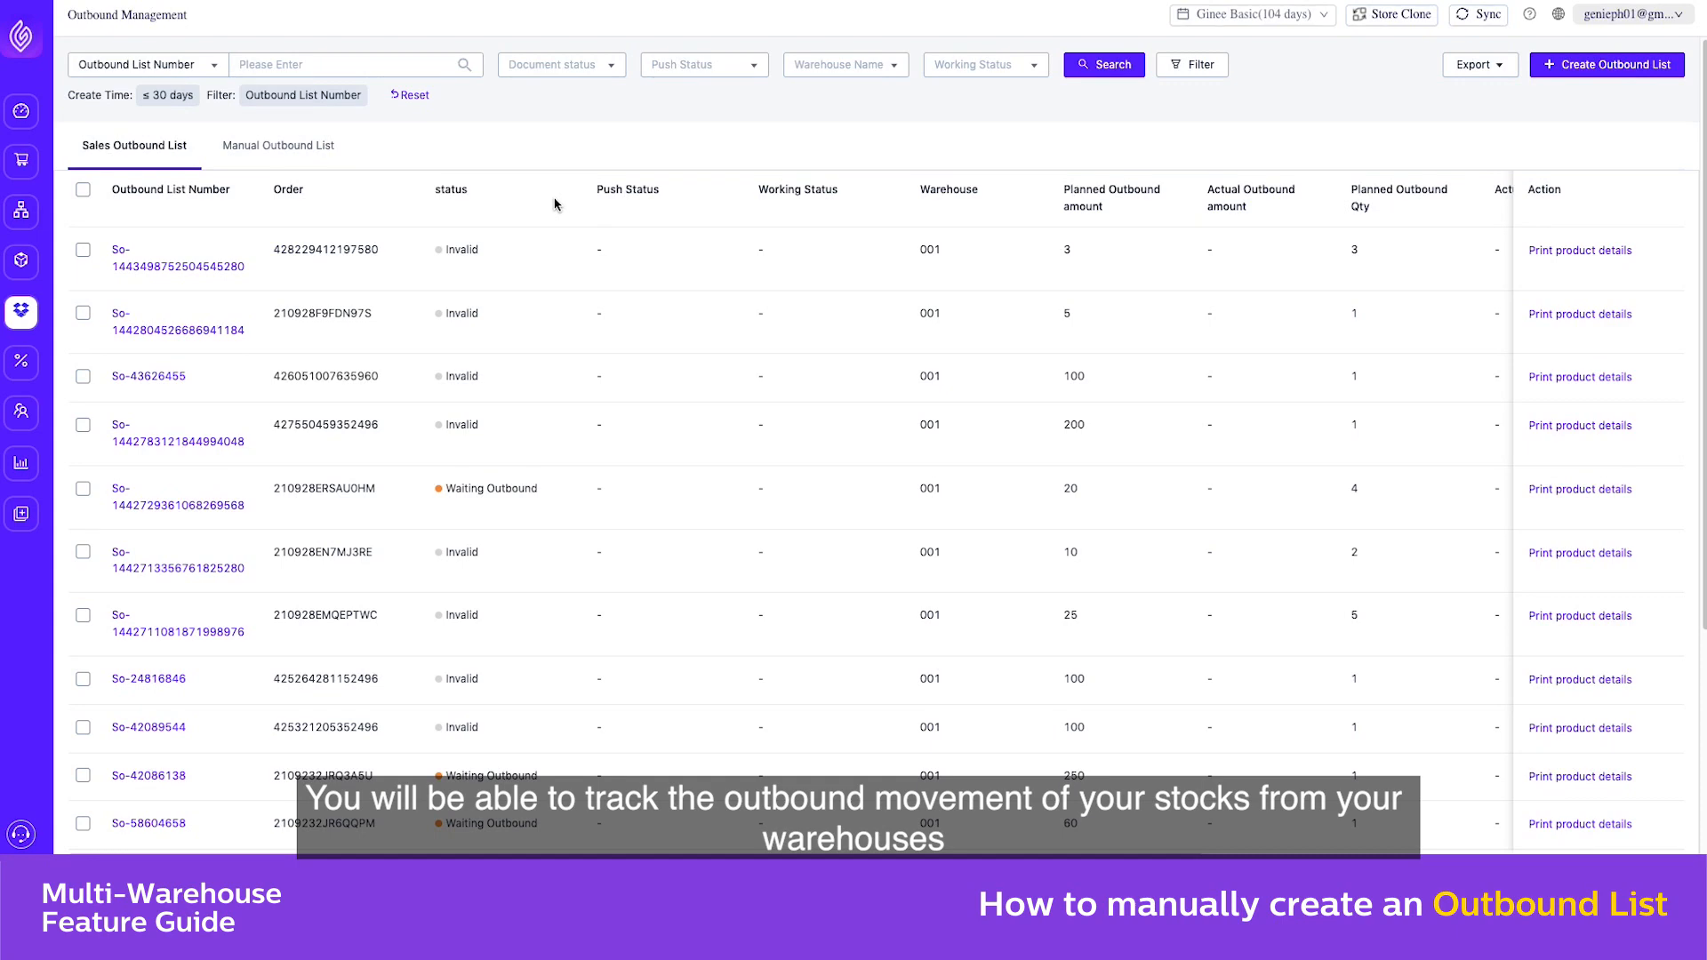
In Outbound Management, start creating an outbound list for the warehouse 004-Ginee WH Test
mouse_move(20, 315)
click(102, 444)
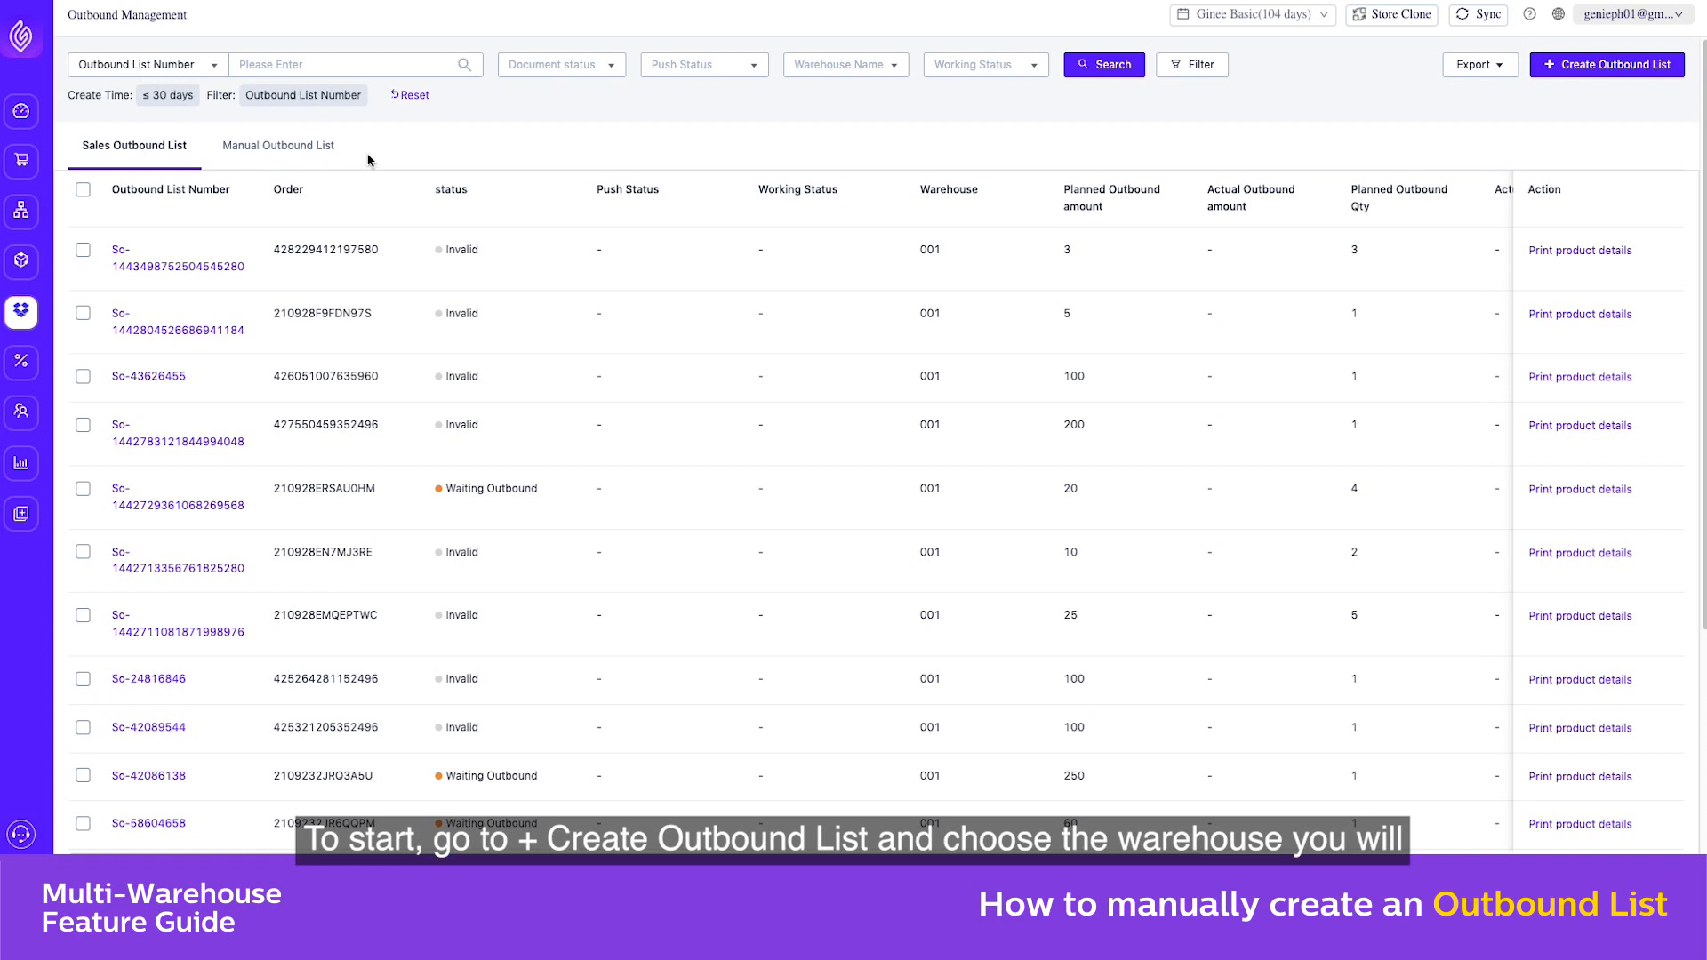
click(1597, 62)
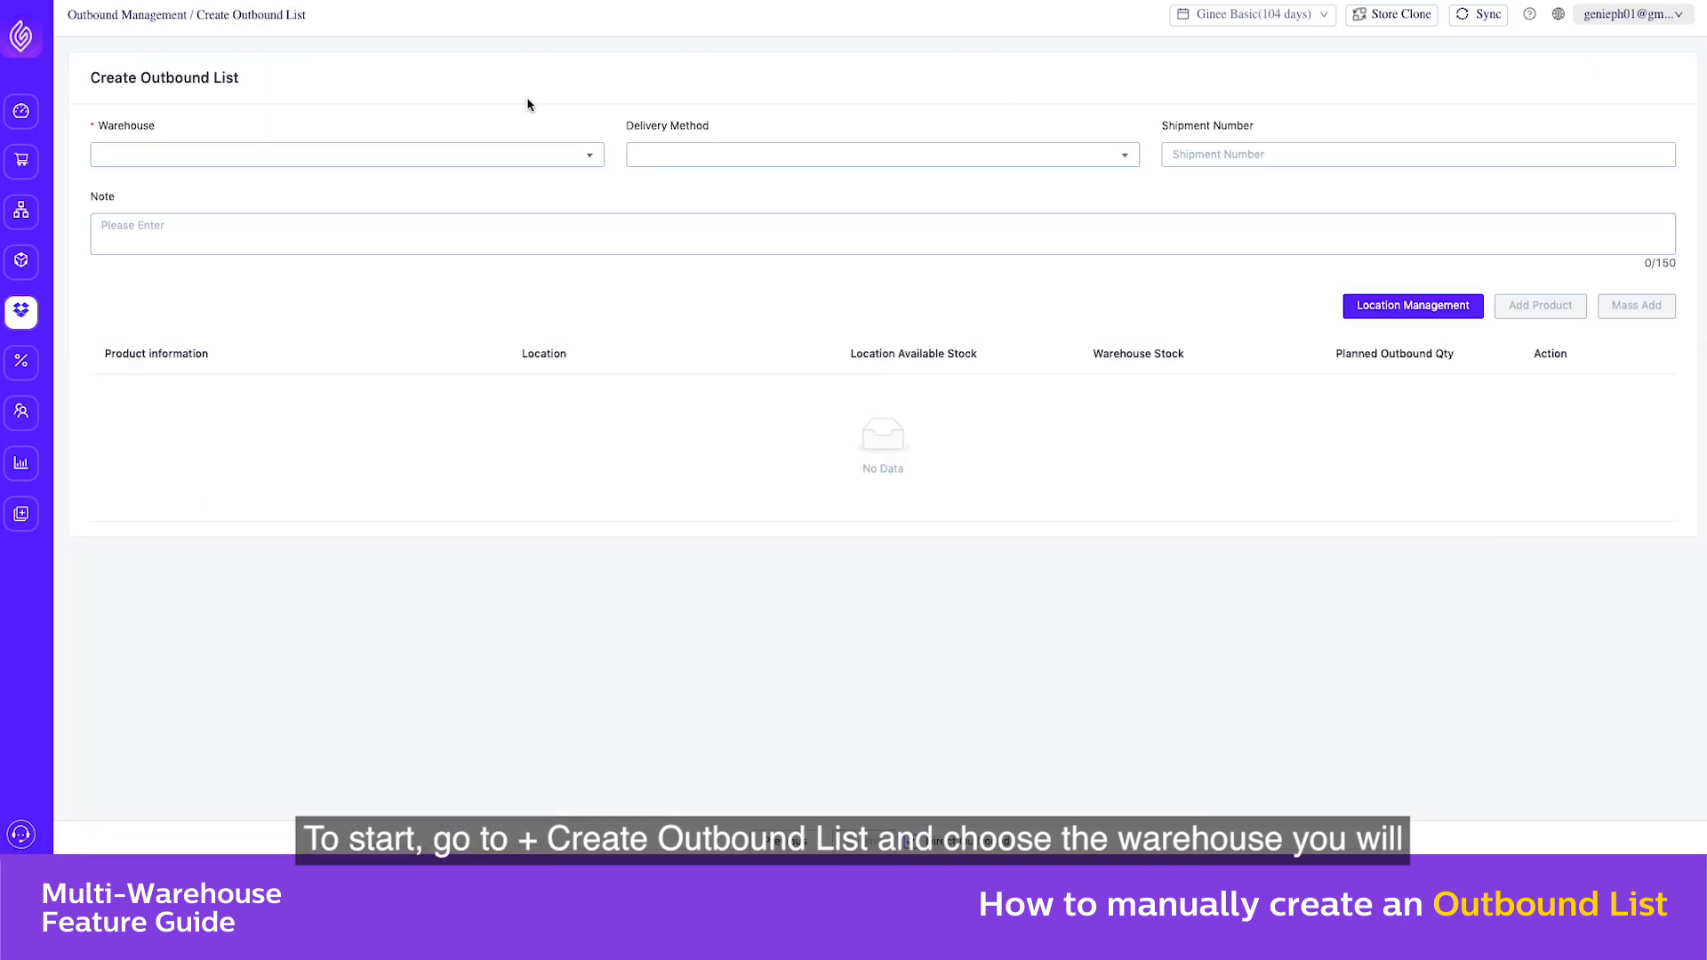
click(445, 161)
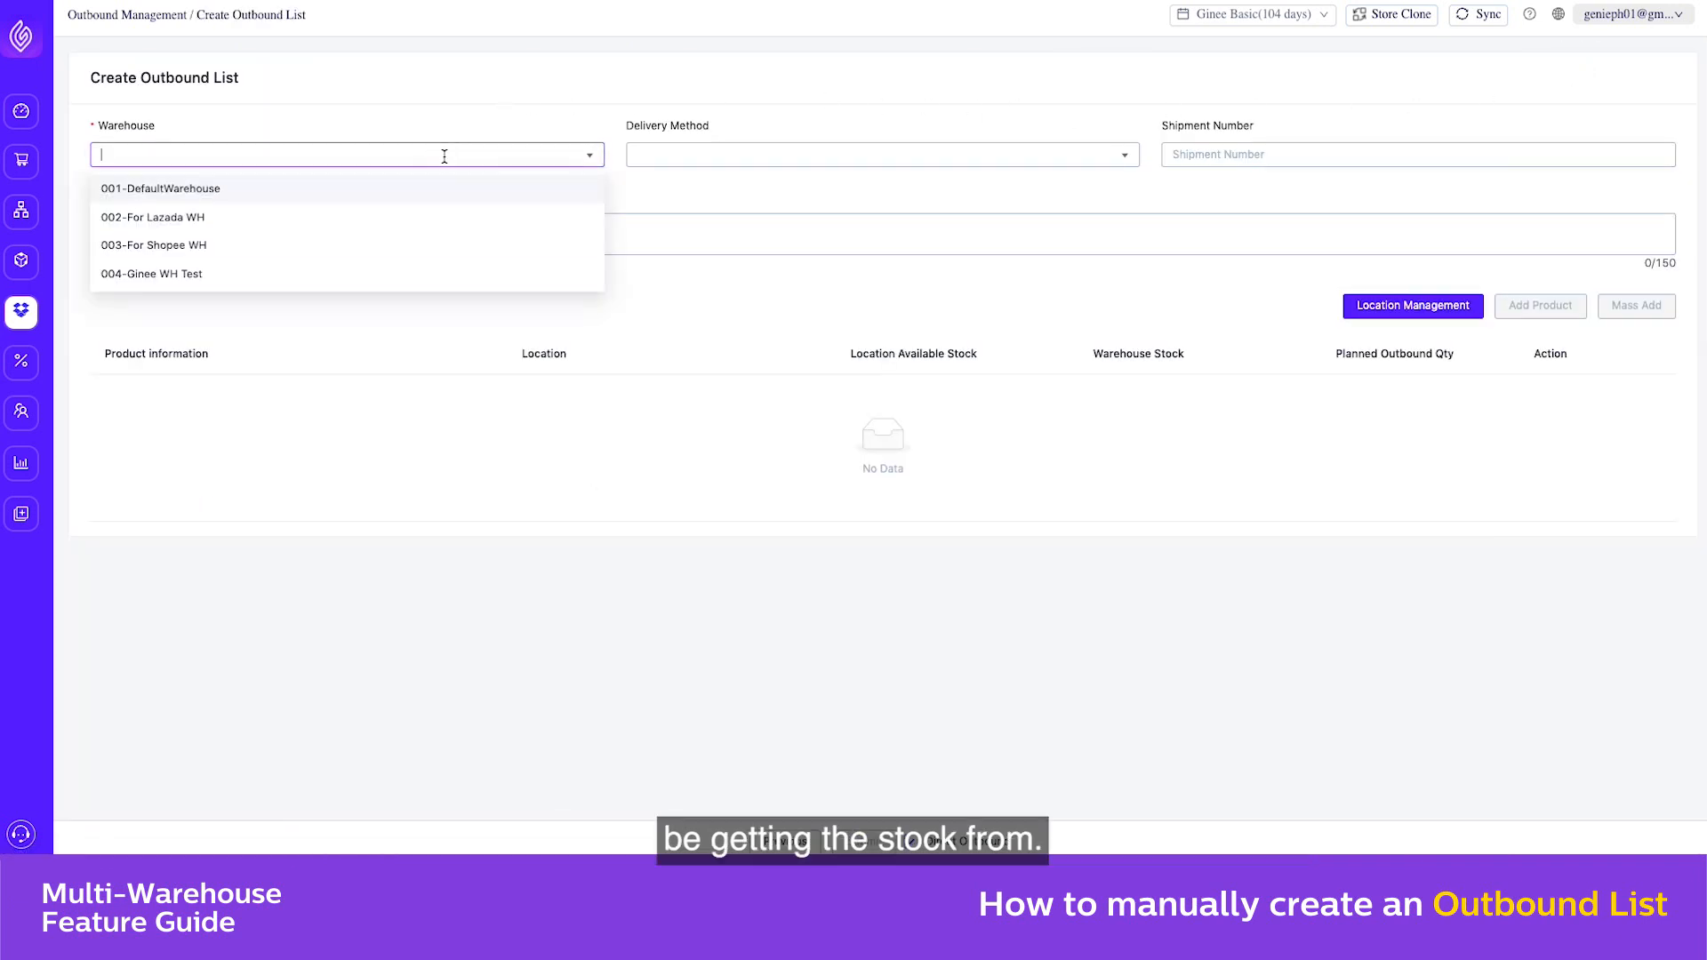
click(356, 275)
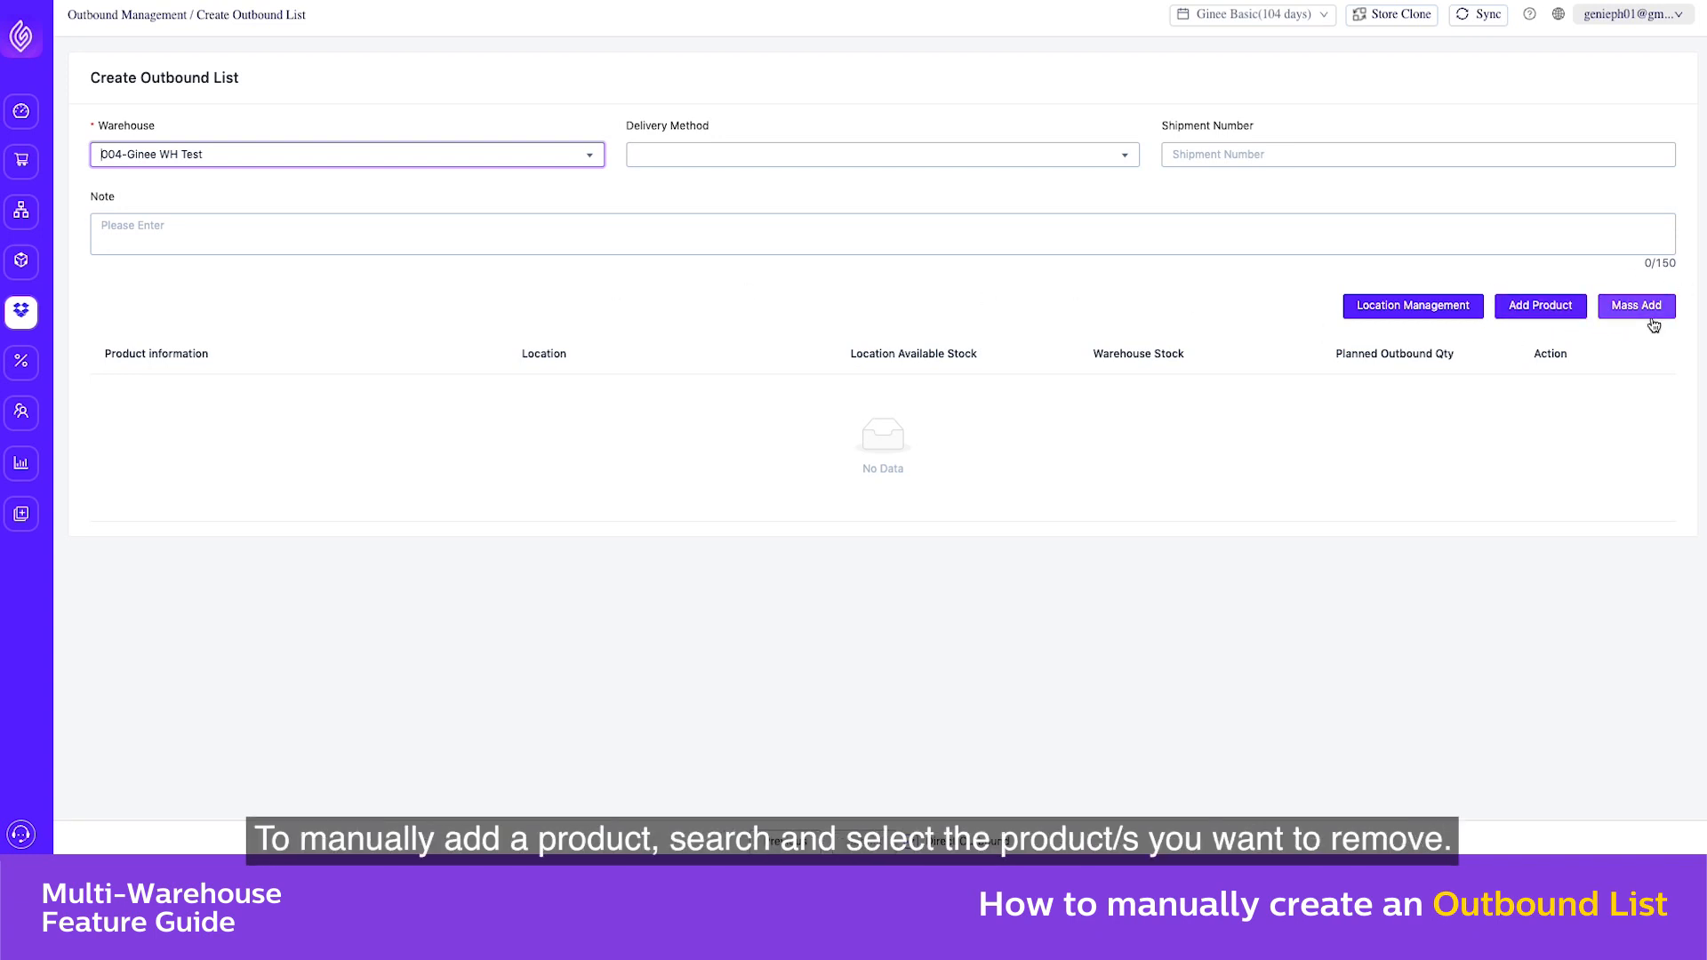
Add PINK SHIRT to the outbound list with a planned outbound quantity of 10 and submit the list
click(1524, 320)
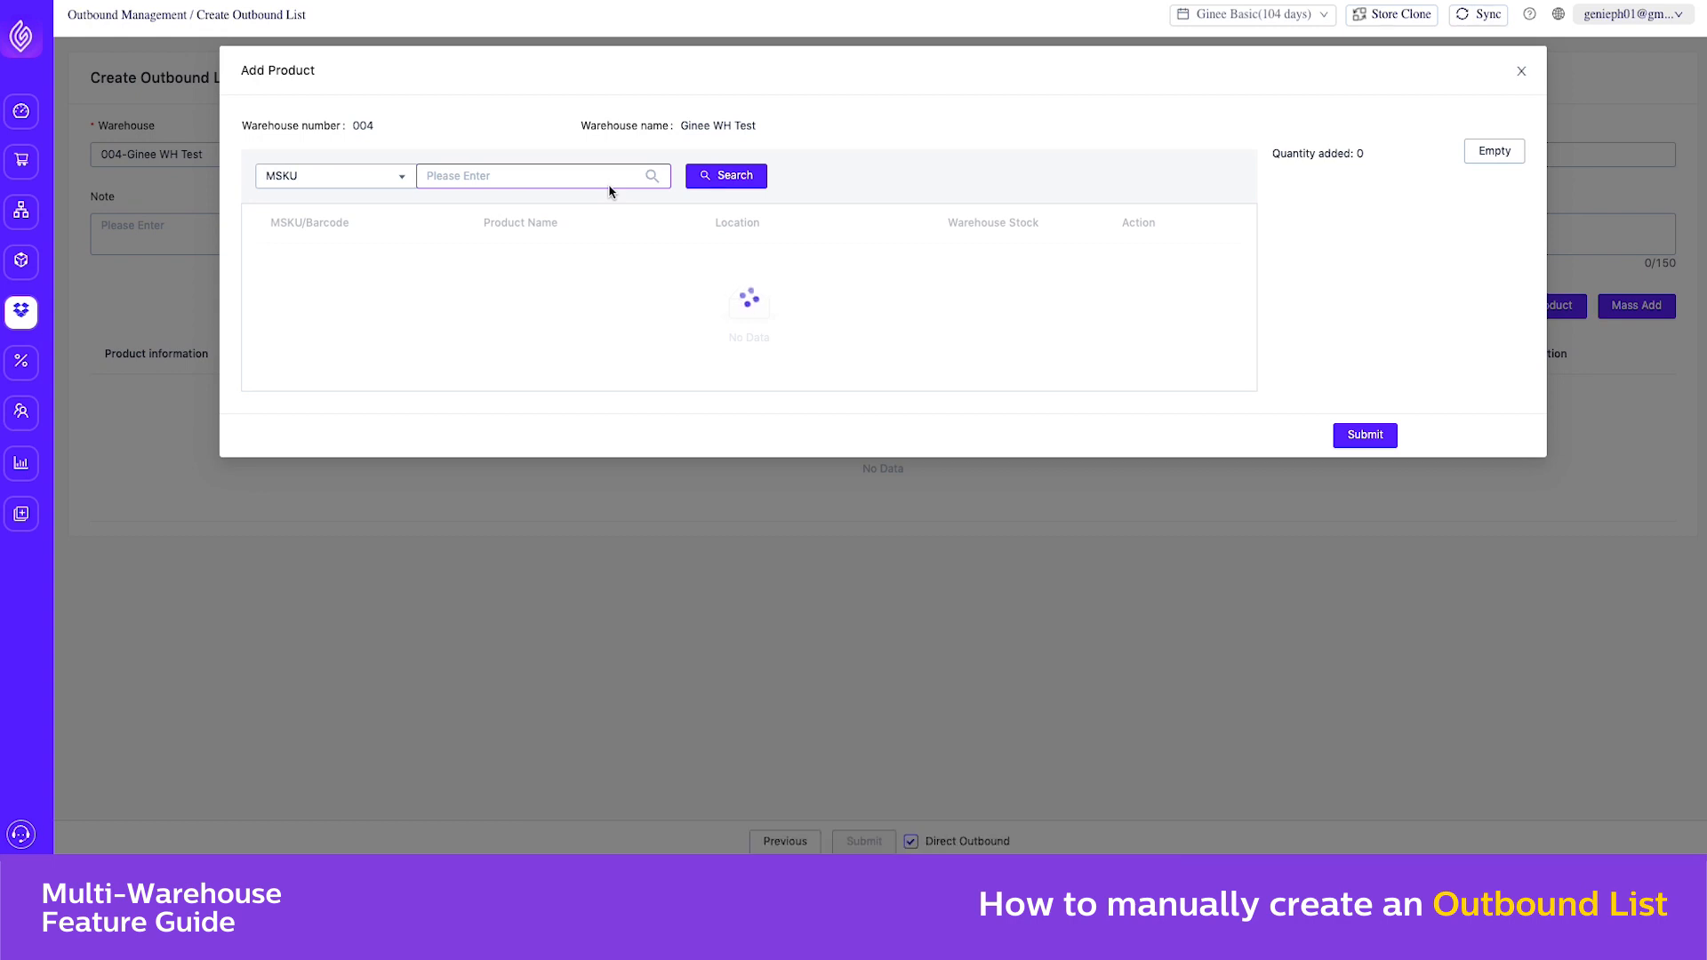
click(1138, 266)
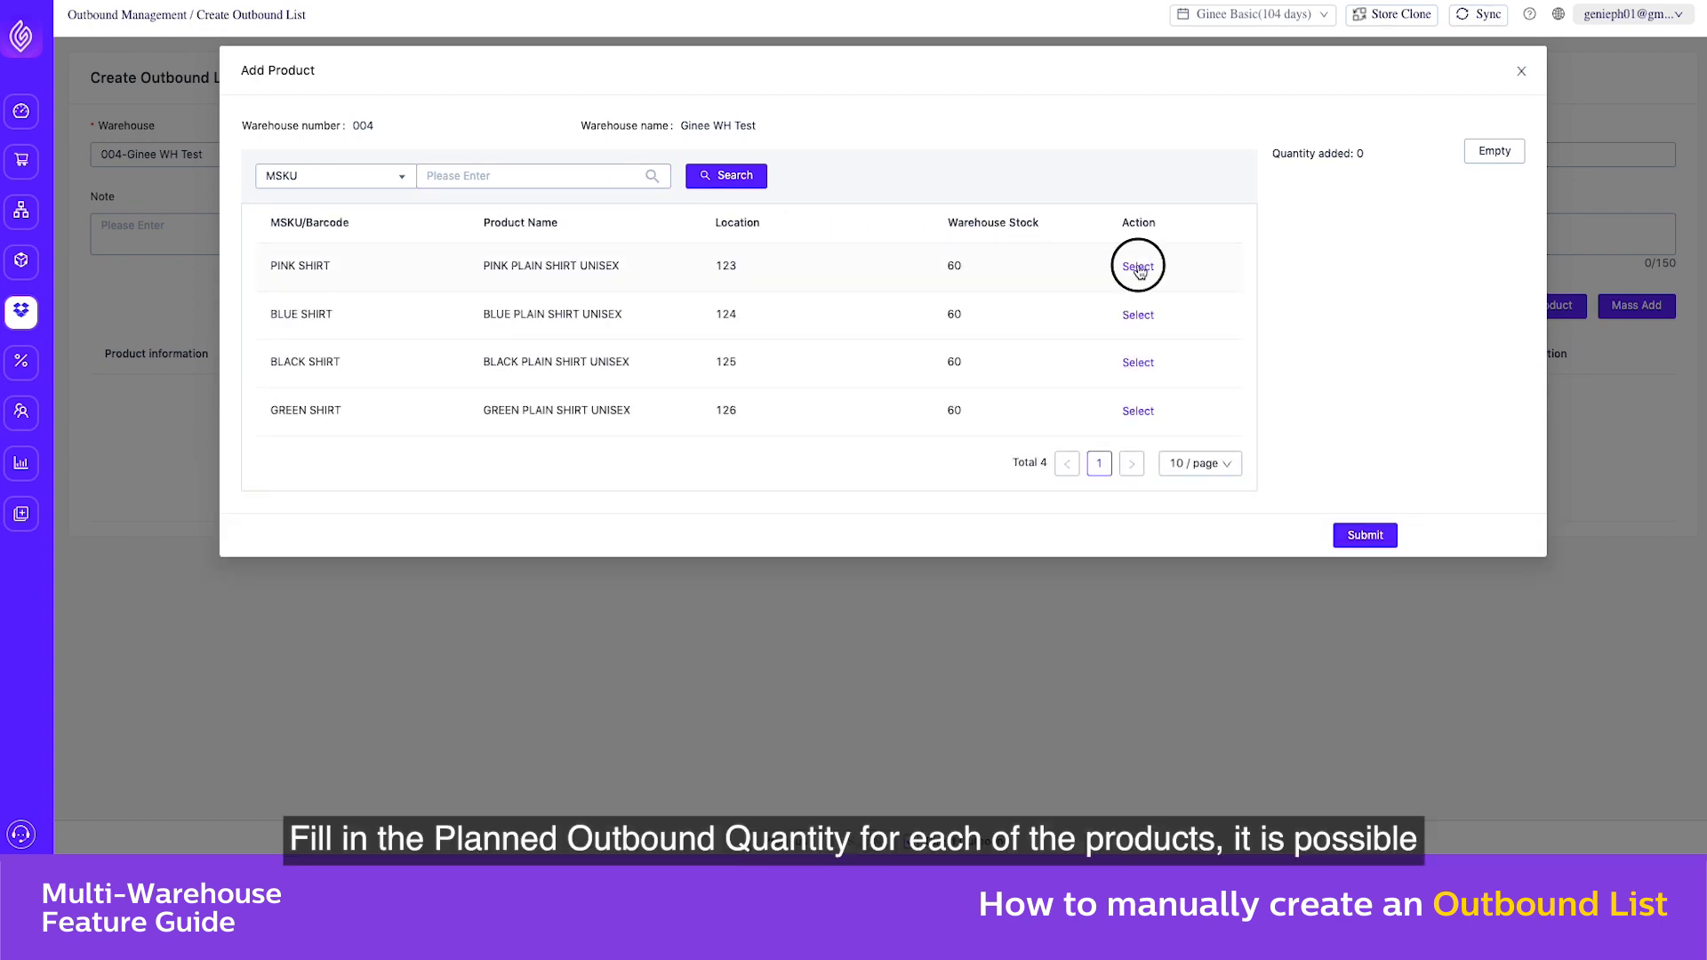
click(1365, 534)
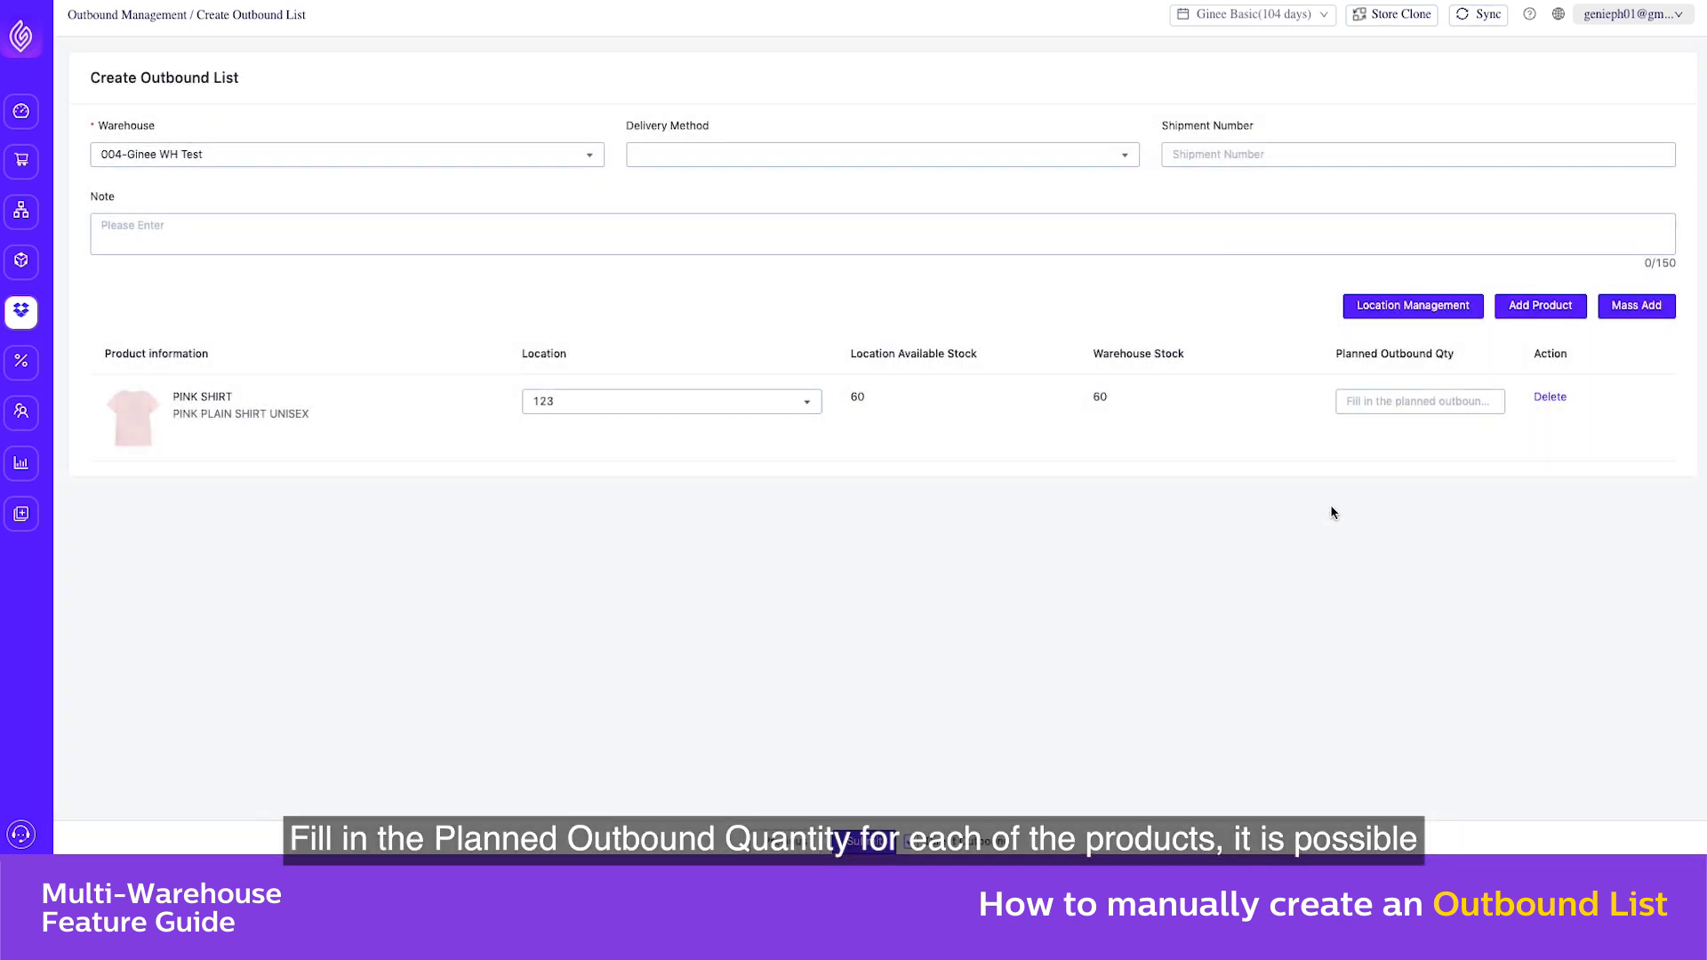
click(1359, 393)
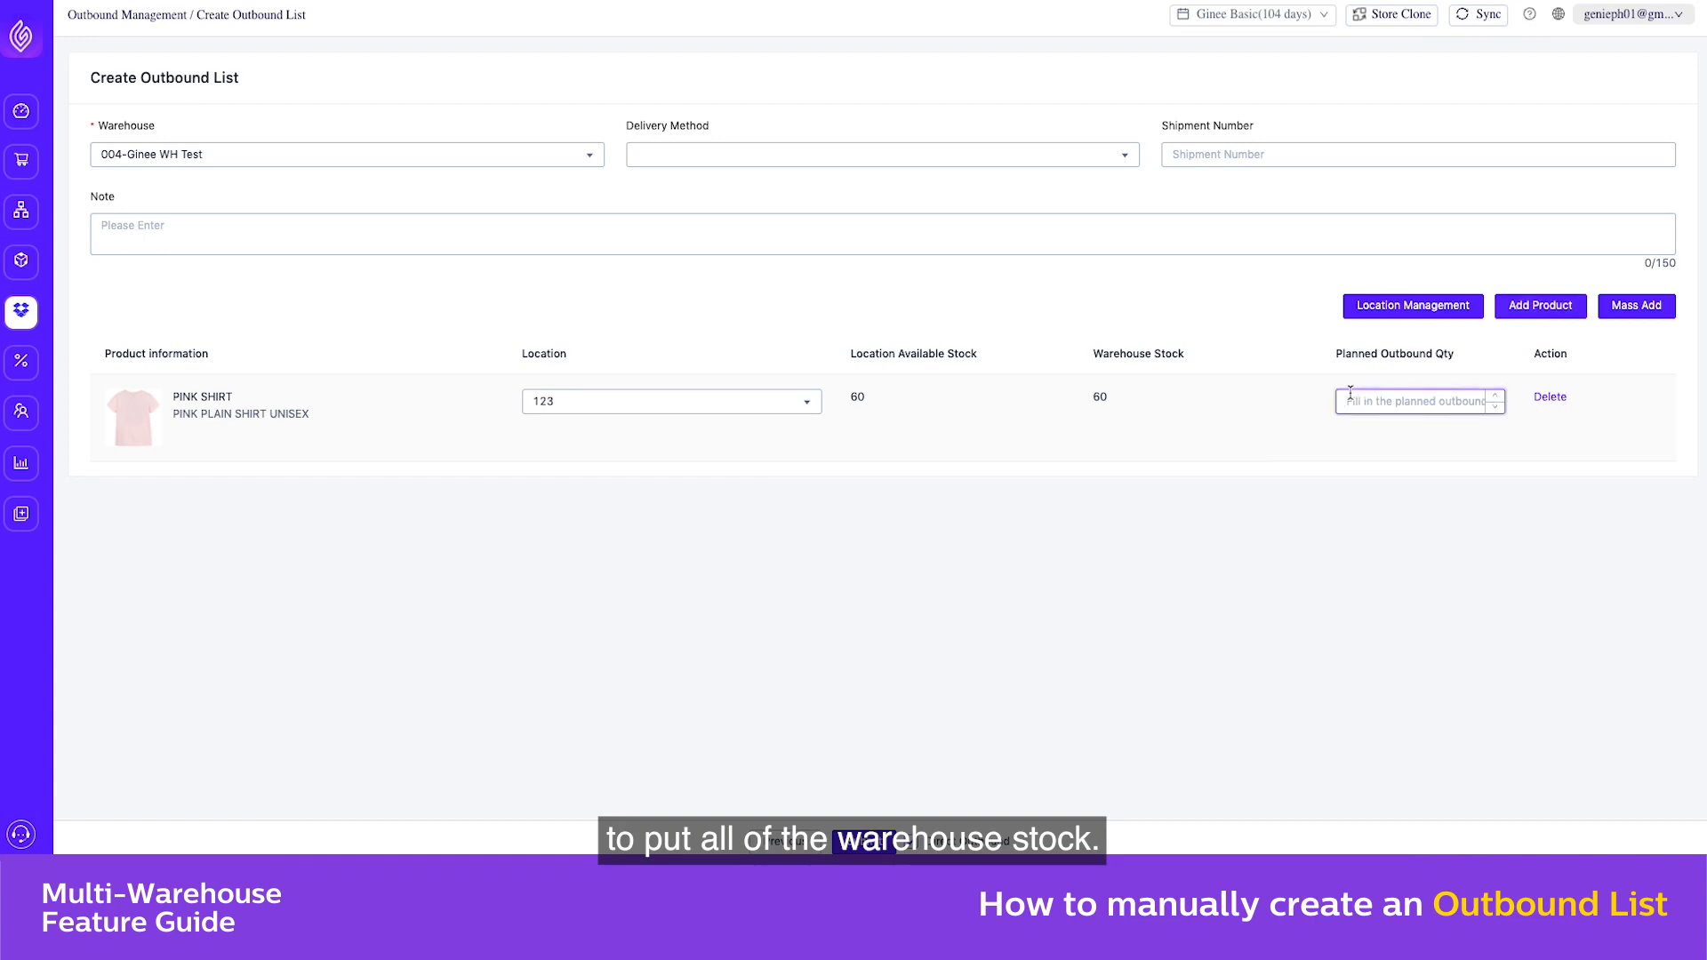
text(10)
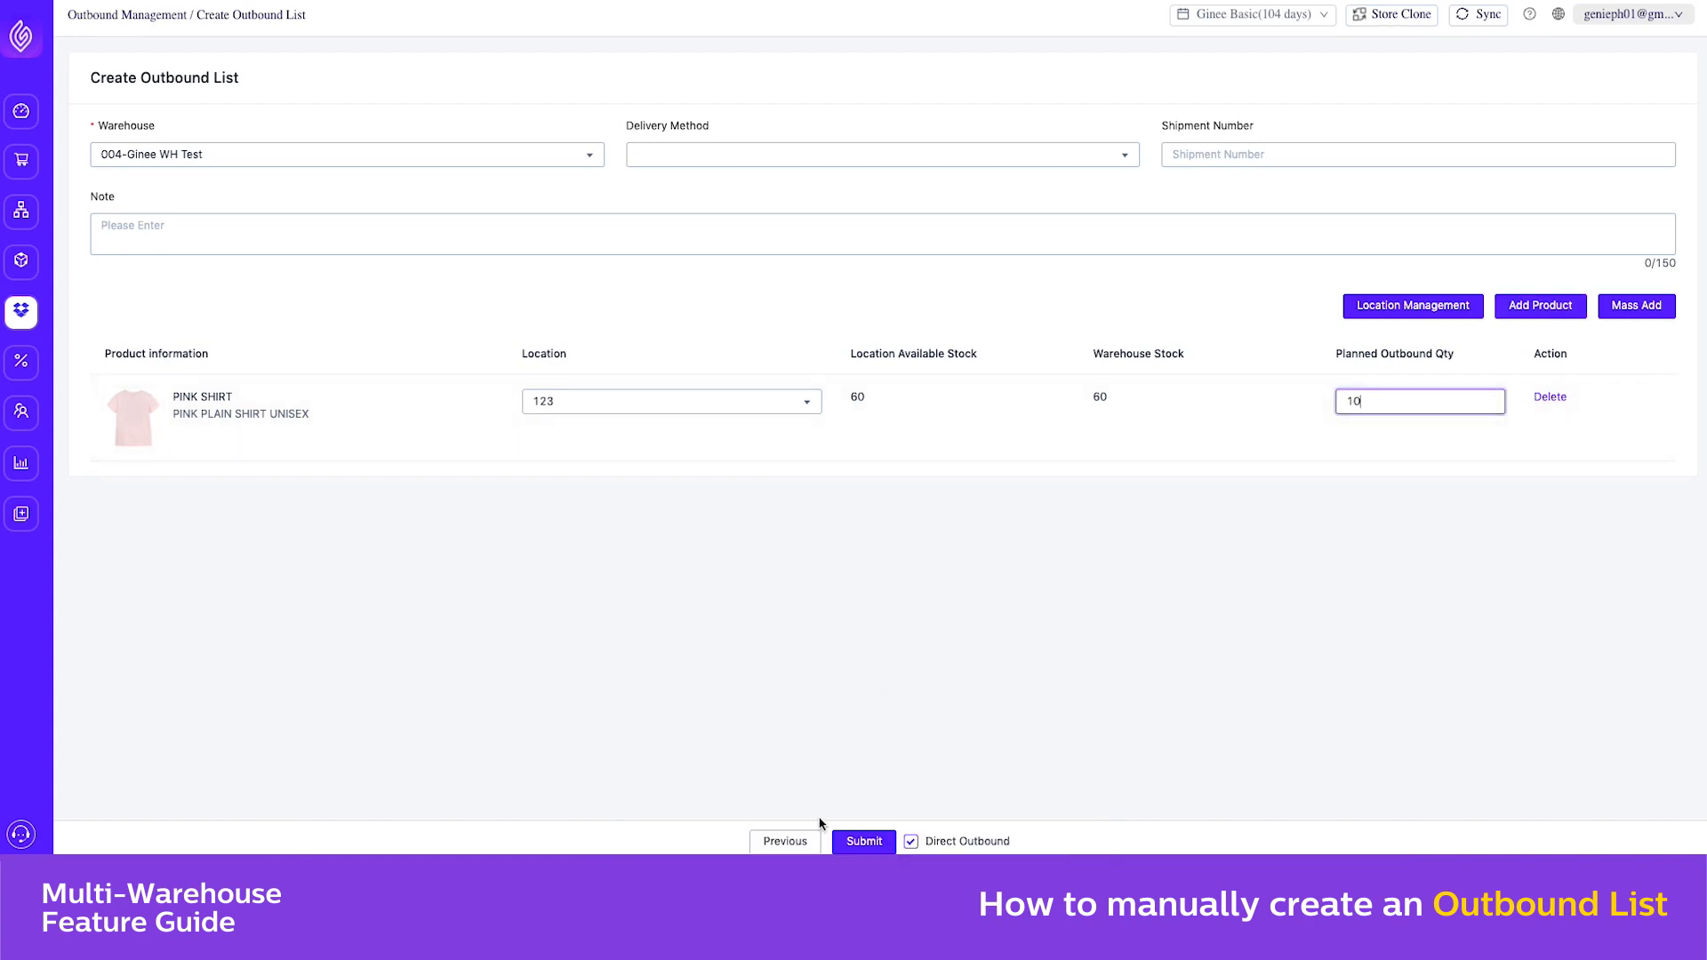
click(858, 840)
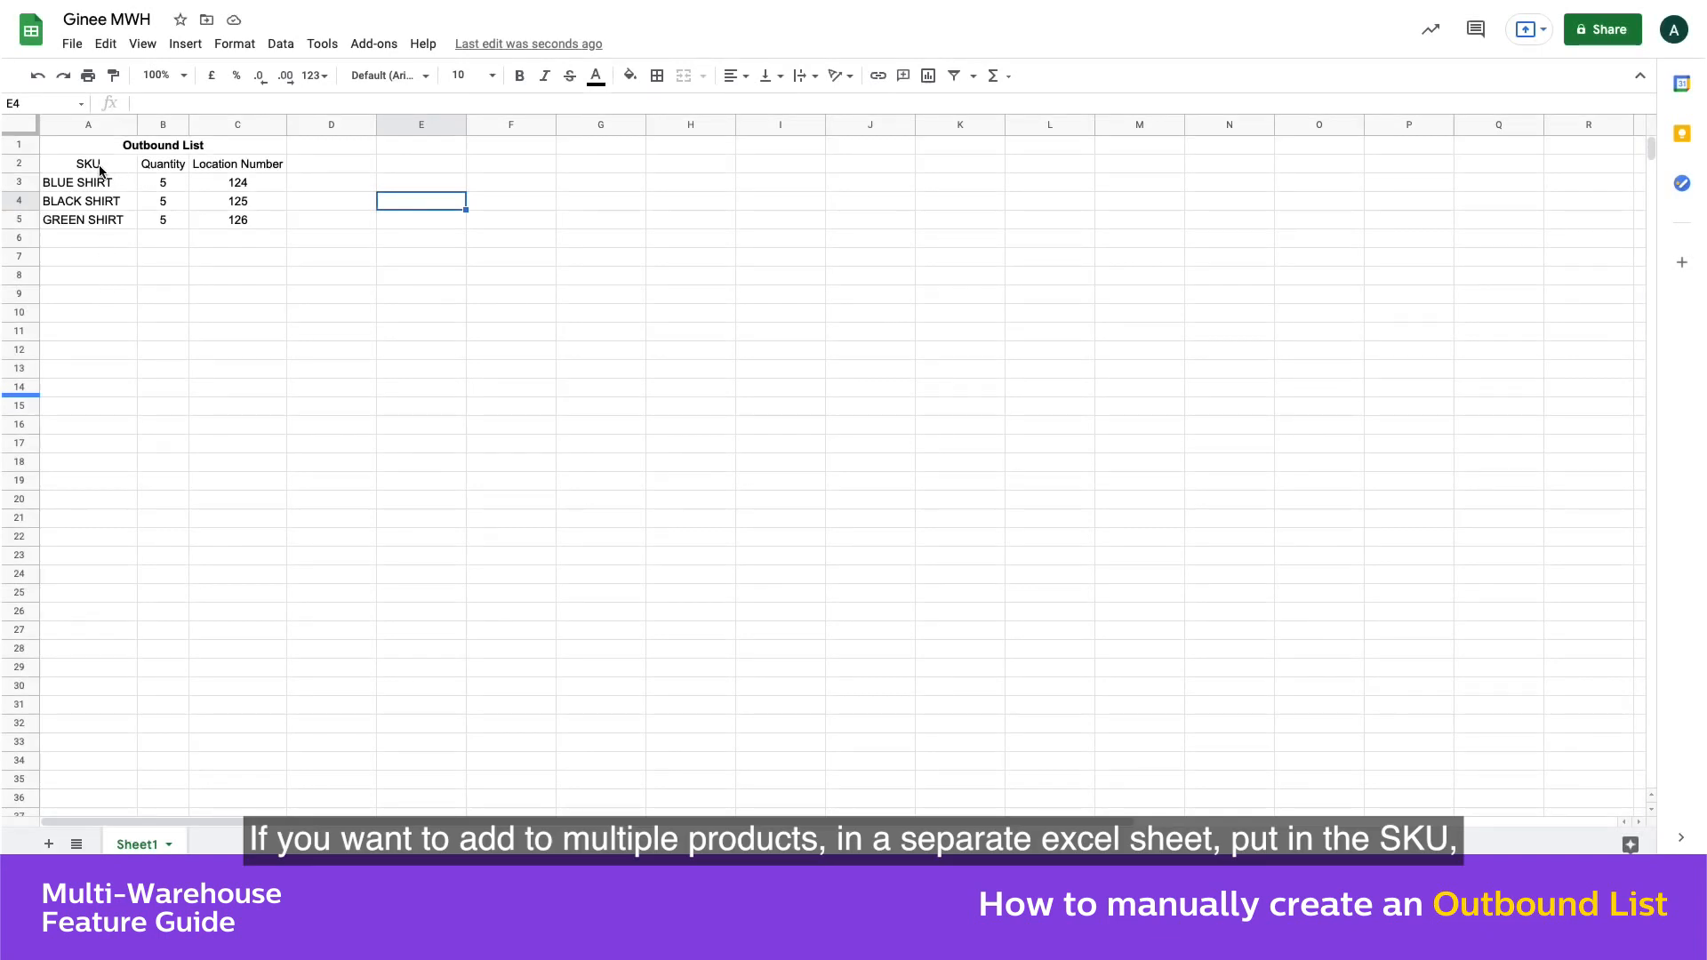
In the Ginee MWH spreadsheet, review the Outbound List's SKU, Quantity and Location Number columns
click(98, 168)
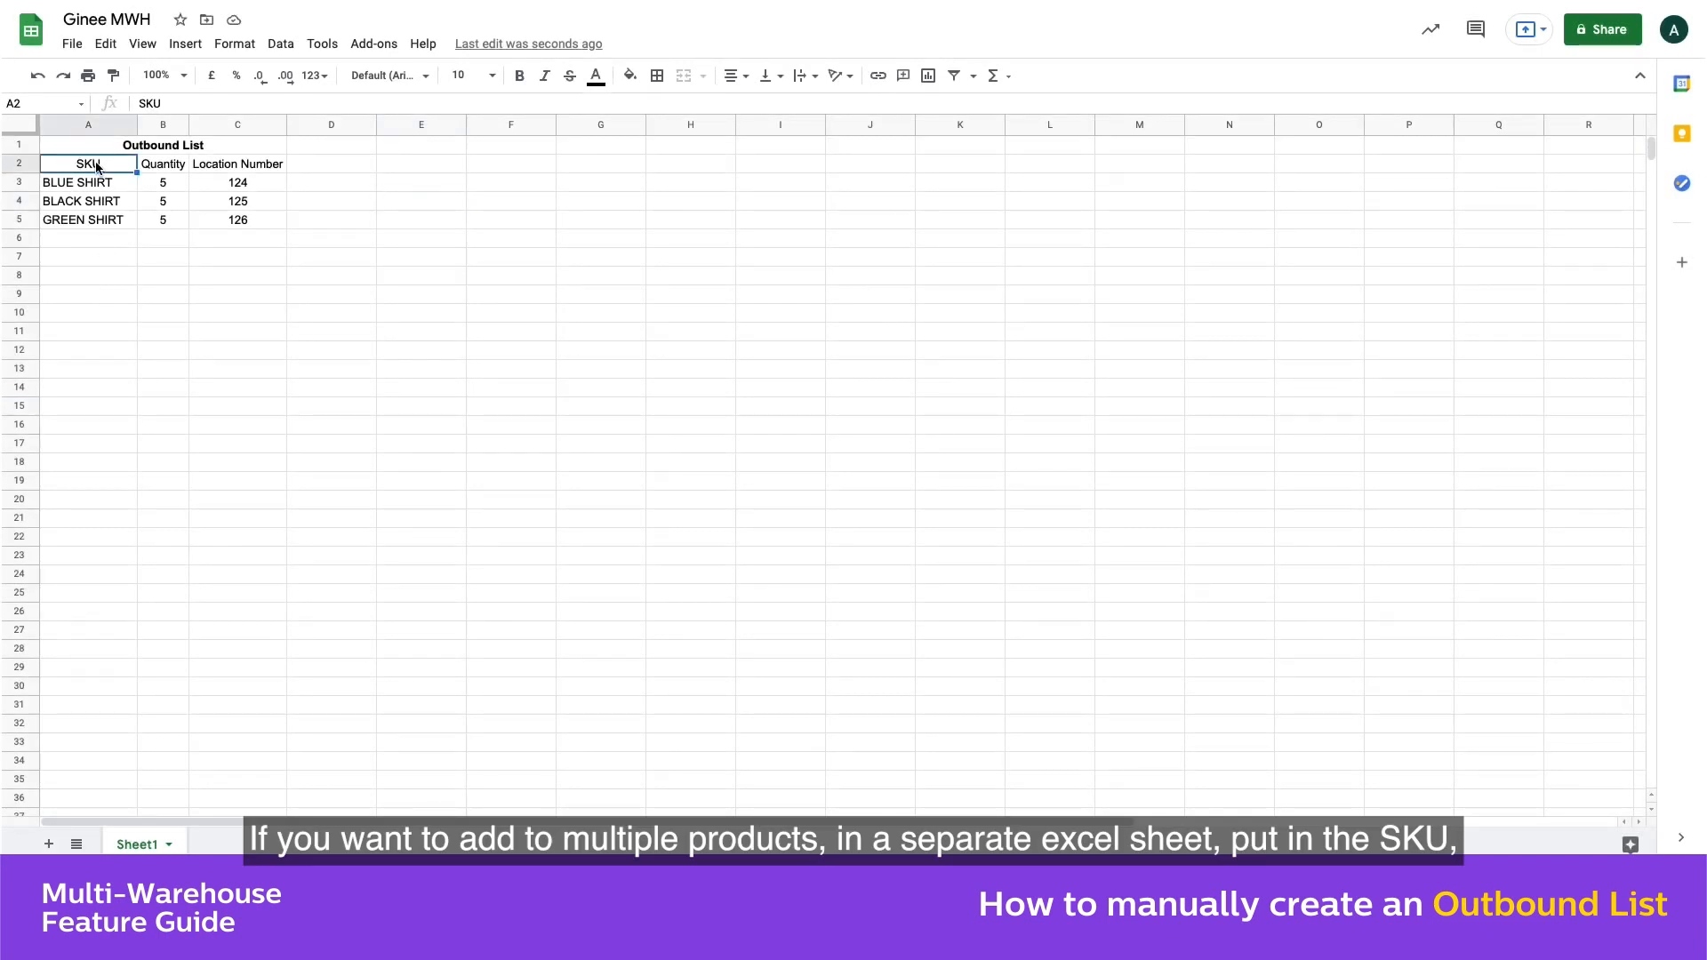
key(Right)
key(Right)
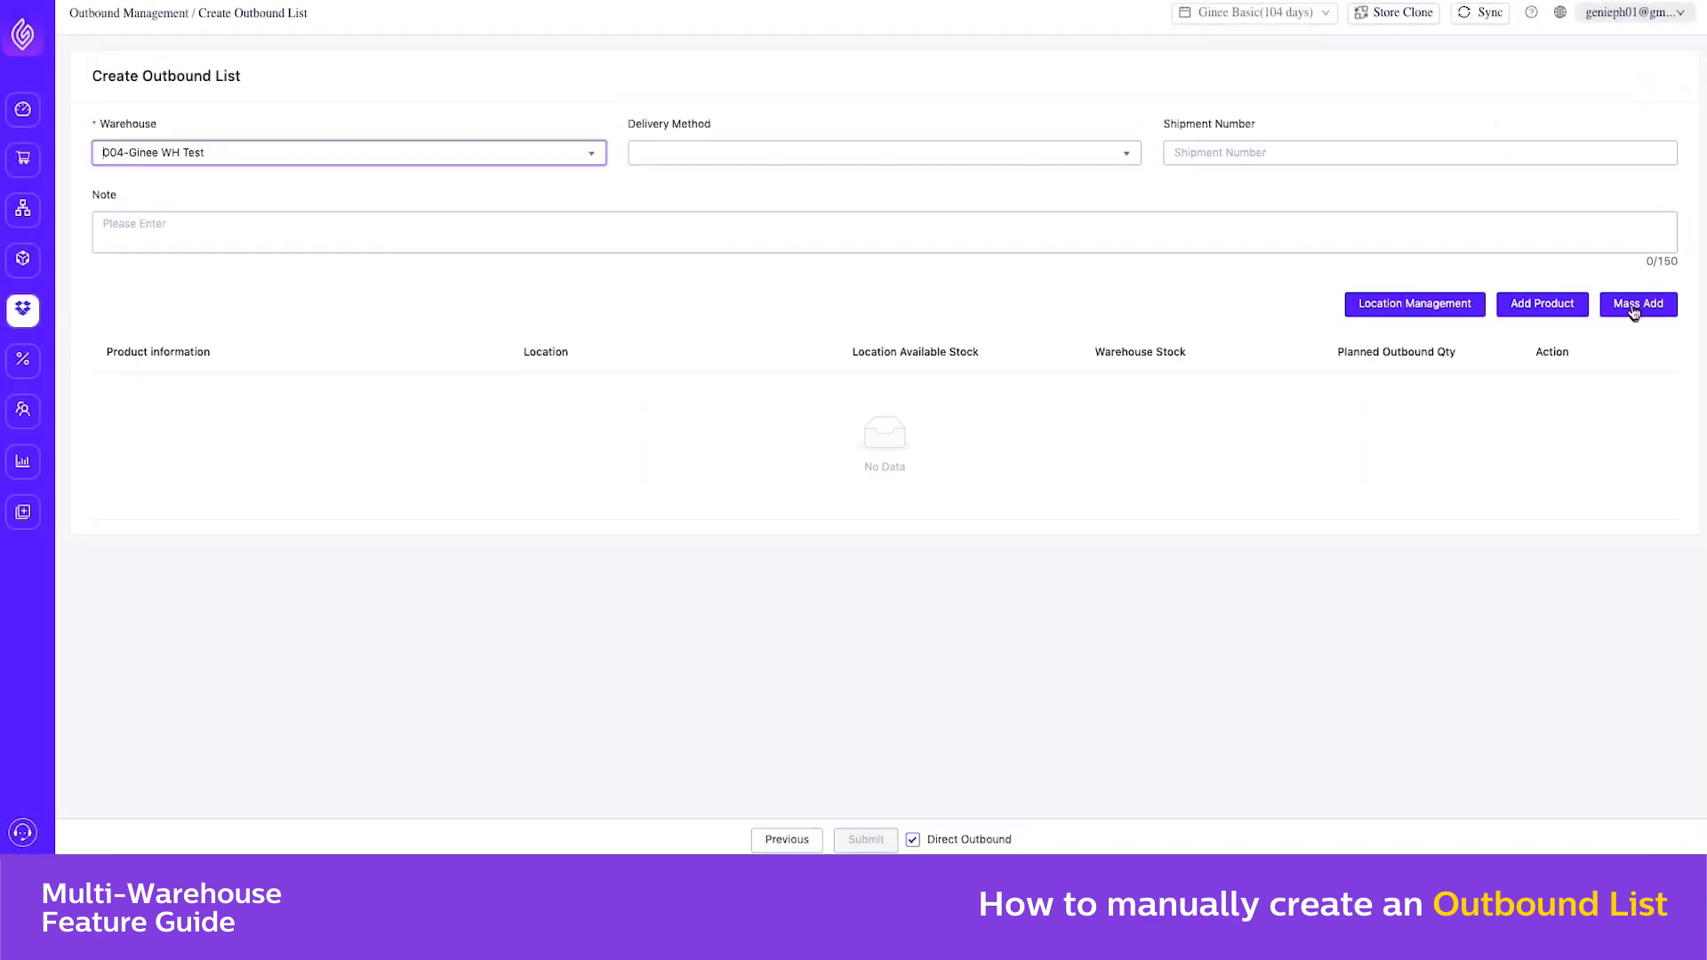
Back in Ginee, mass-add BLUE, BLACK and GREEN SHIRT with quantity 5 each at locations 124, 125 and 126, and submit the outbound list
click(1639, 303)
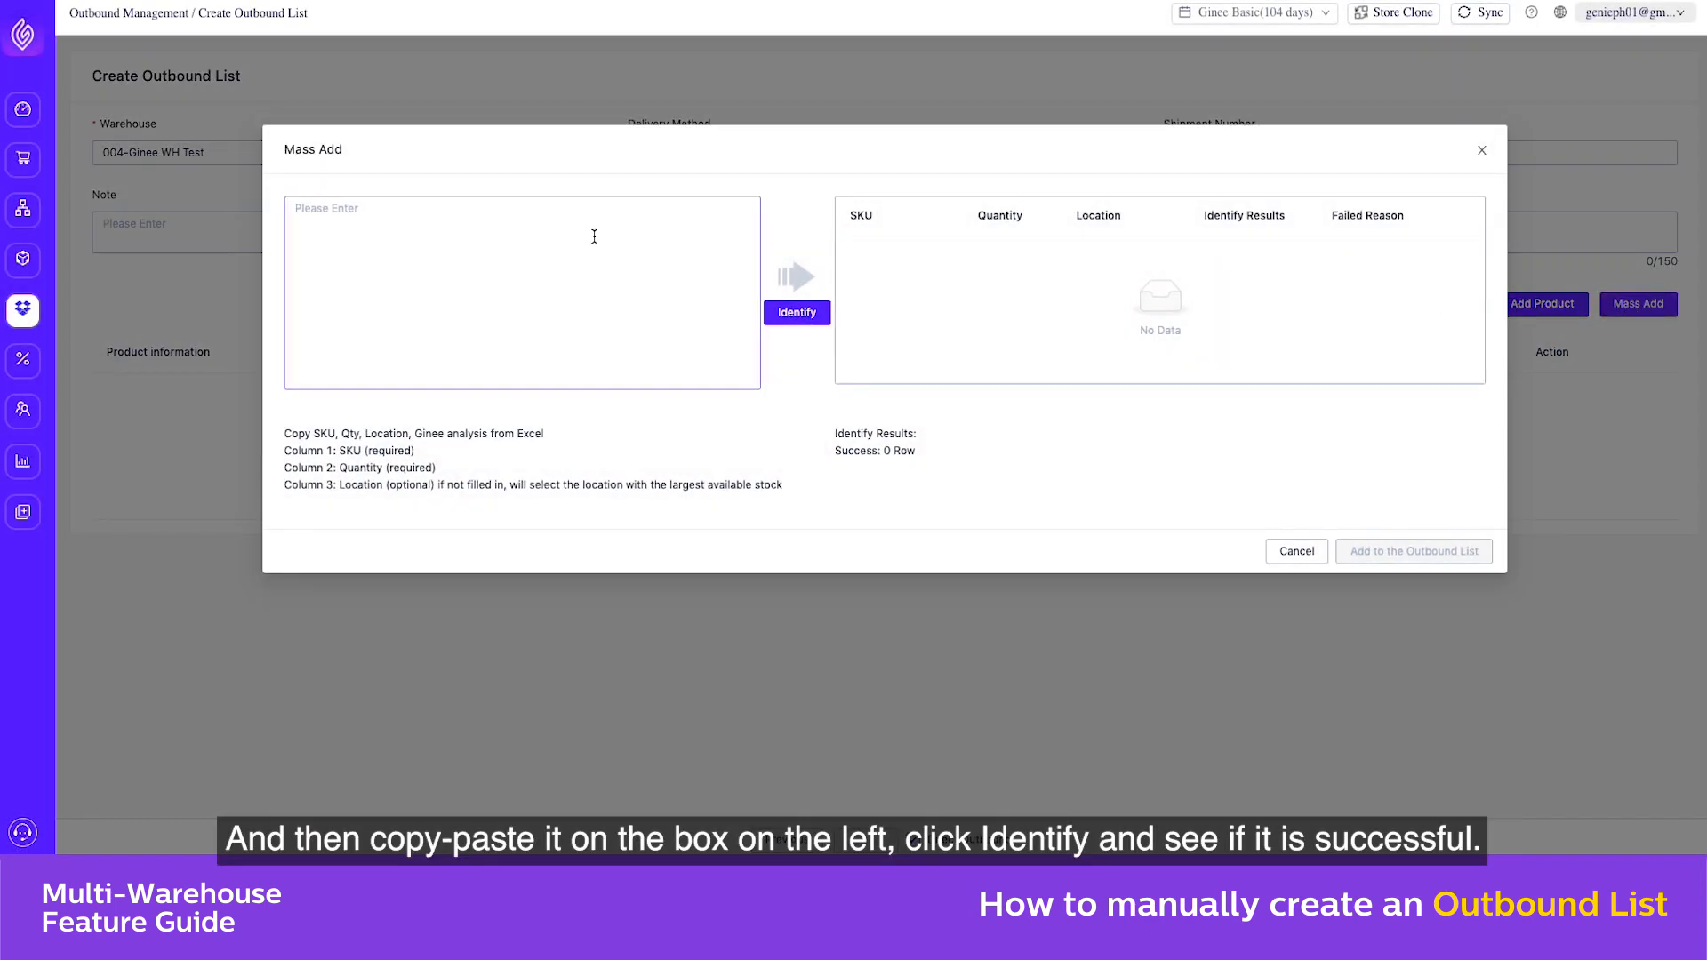
click(590, 237)
text(BLUE SHIRT	5	124 BLACK SHIRT	5	125 GREEN SHIRT	5	126)
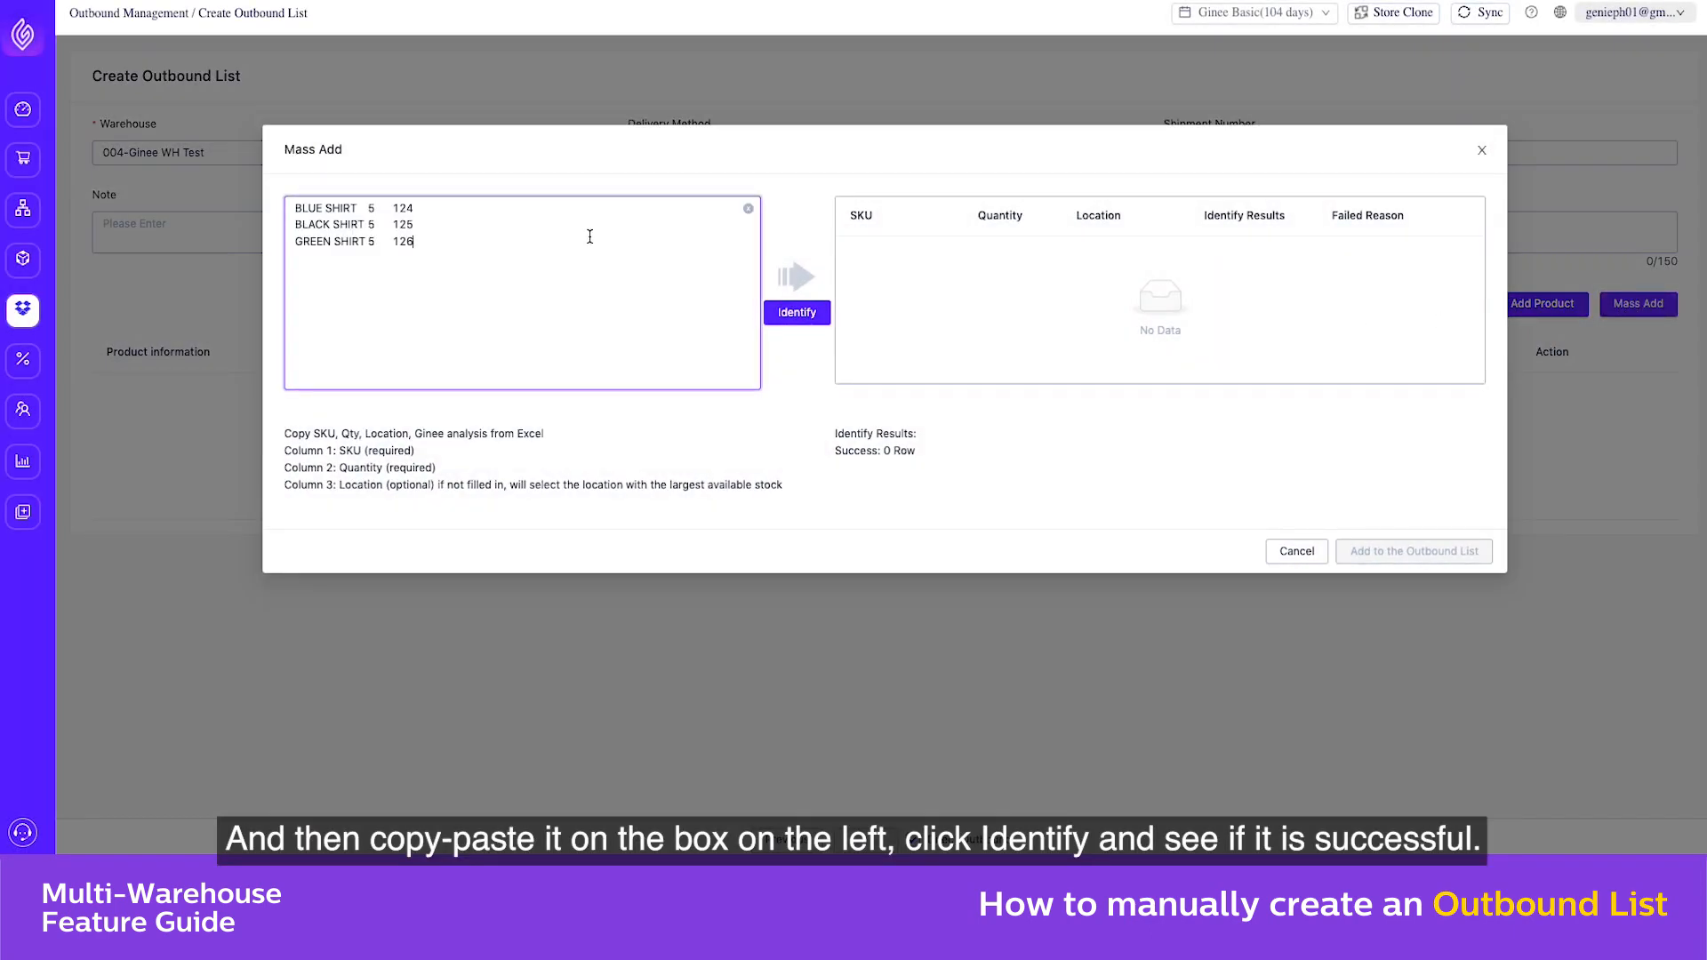
click(790, 315)
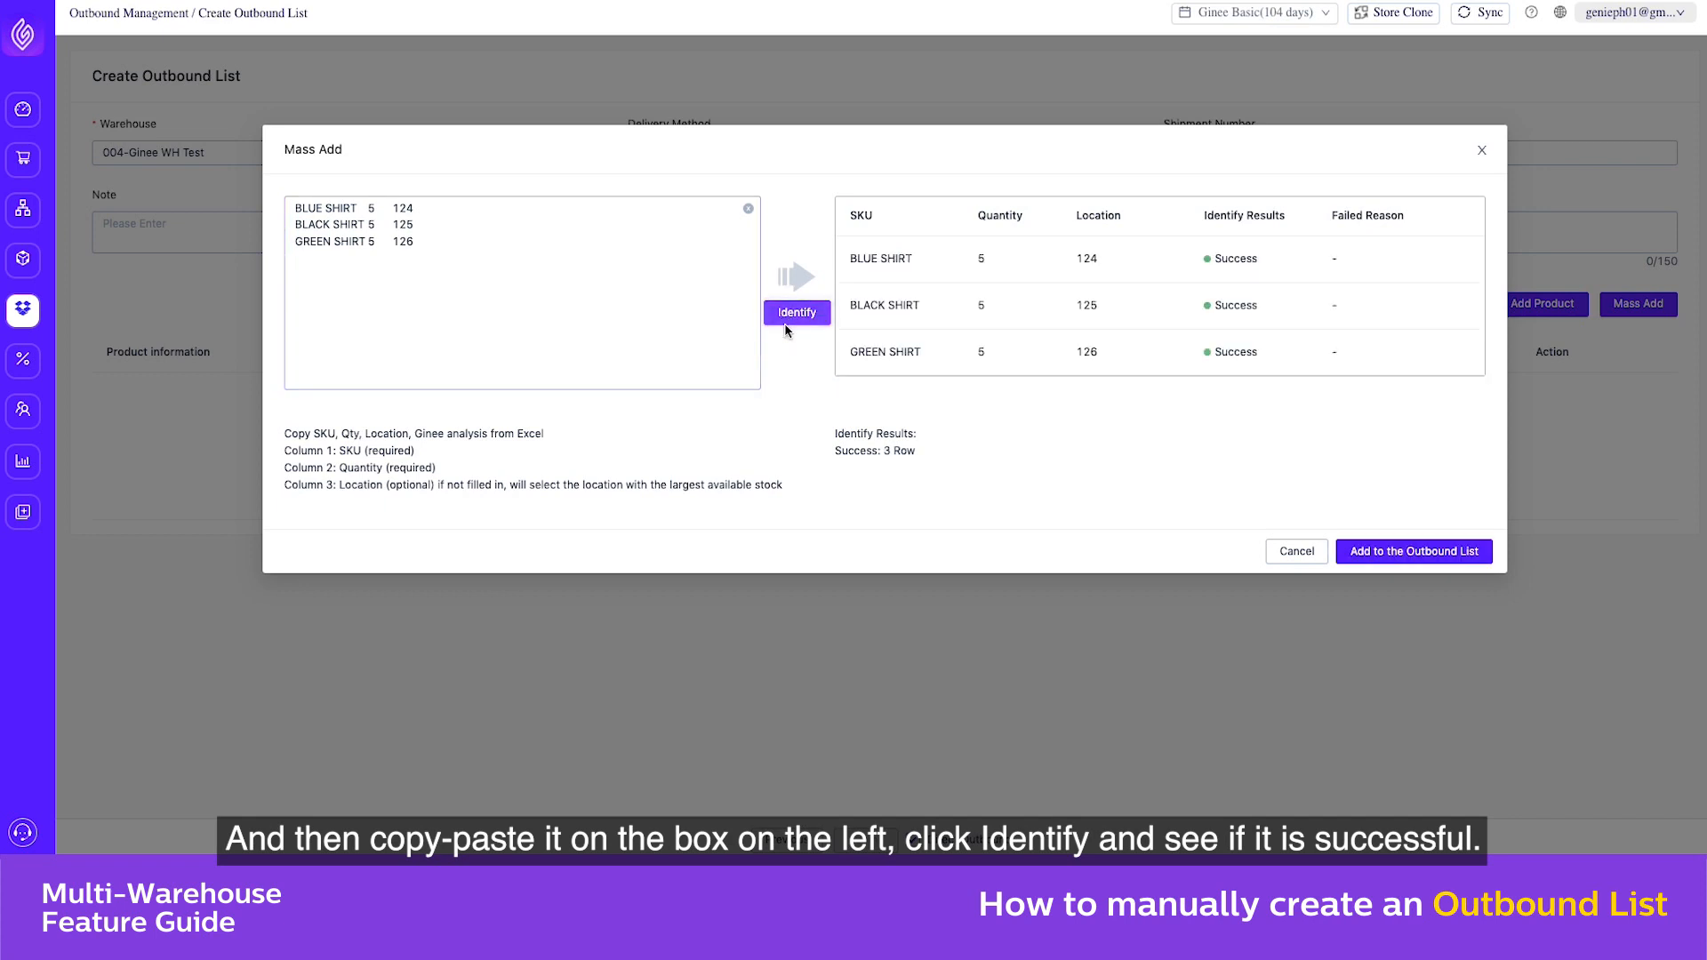
click(1379, 553)
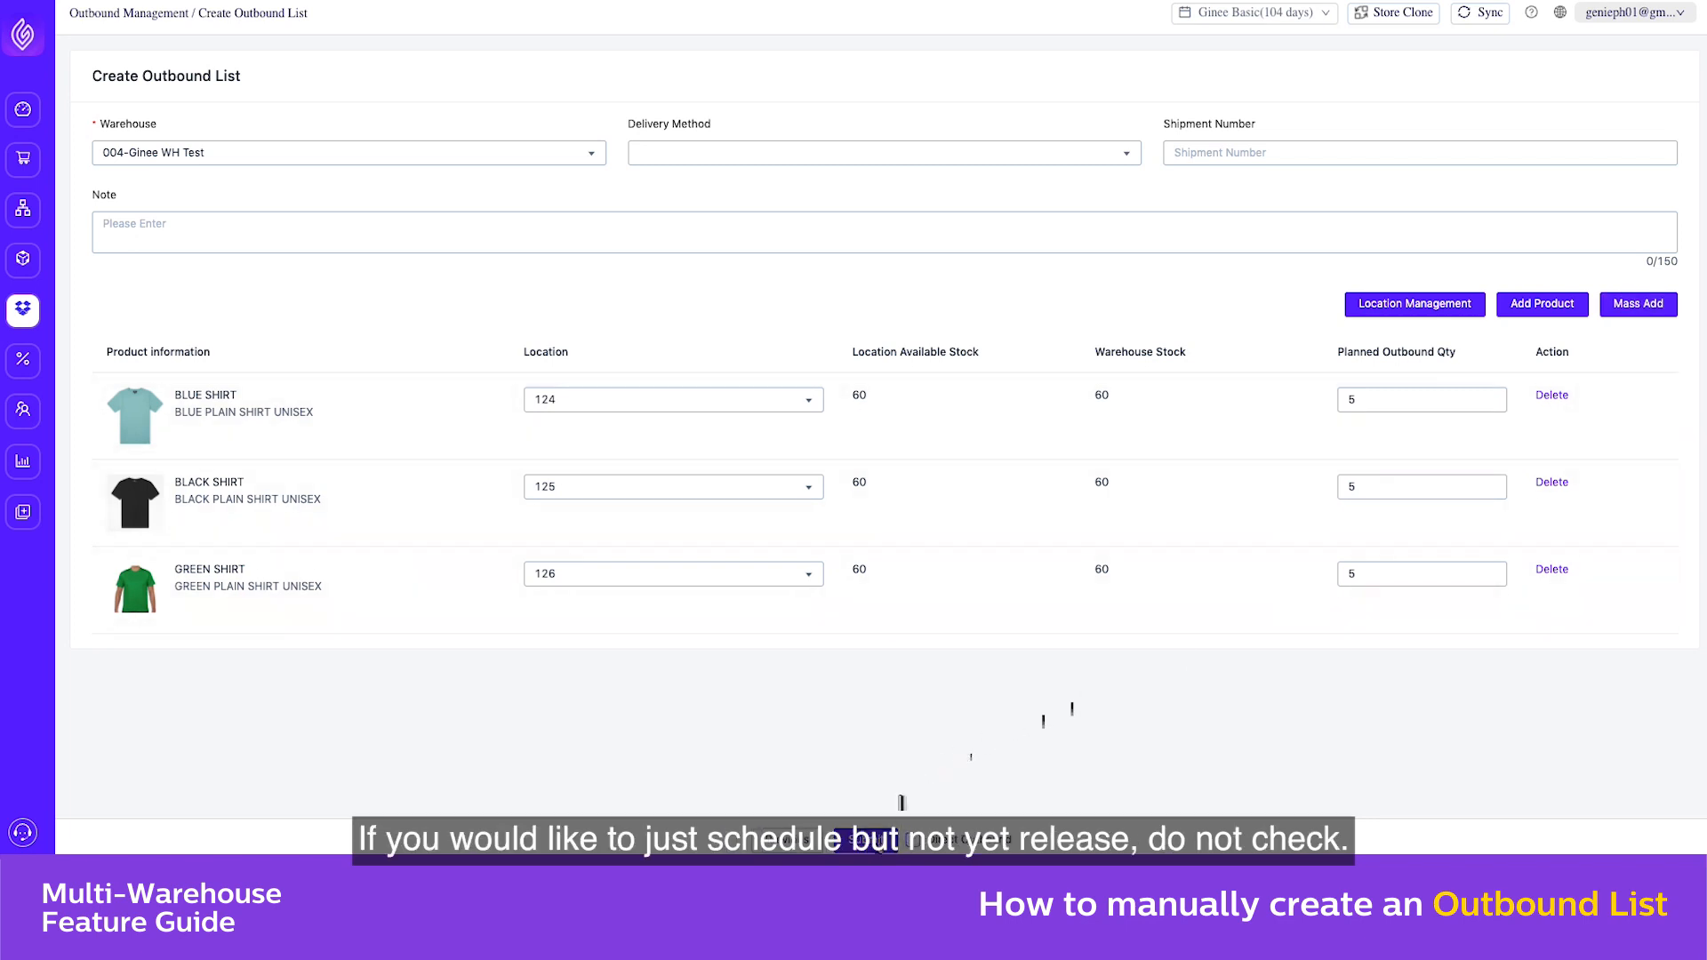
click(876, 839)
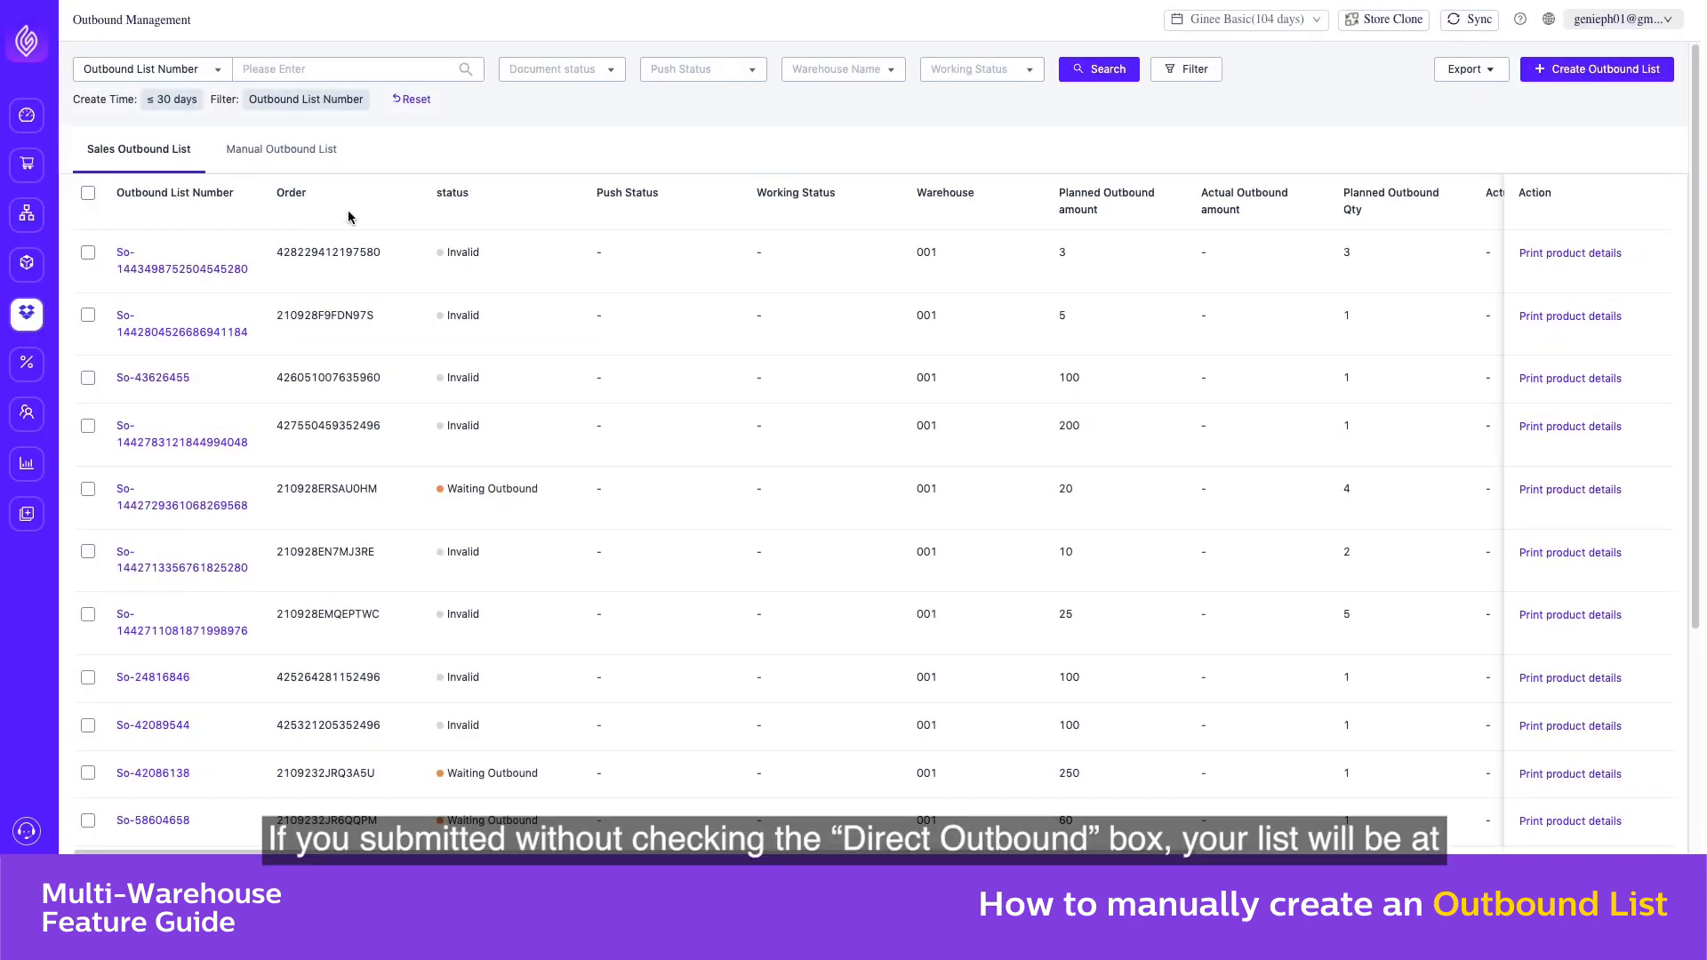
In the manual outbound lists, outbound all planned quantities of the newest warehouse 004 list and submit it
click(252, 152)
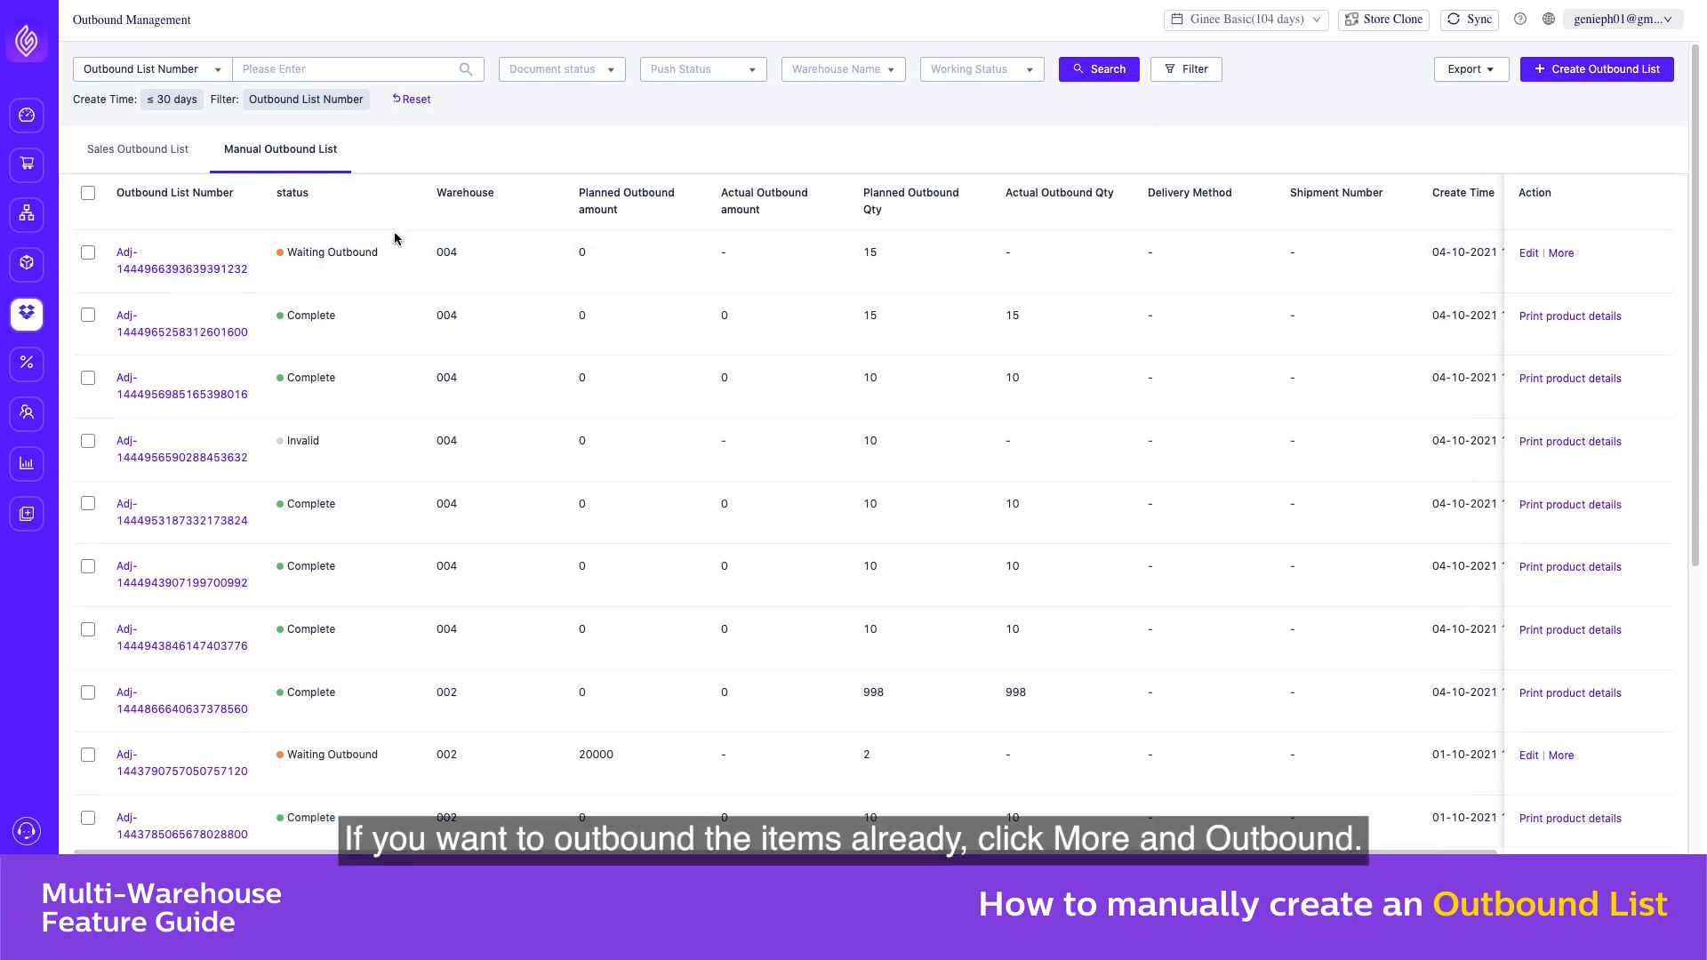
click(1561, 255)
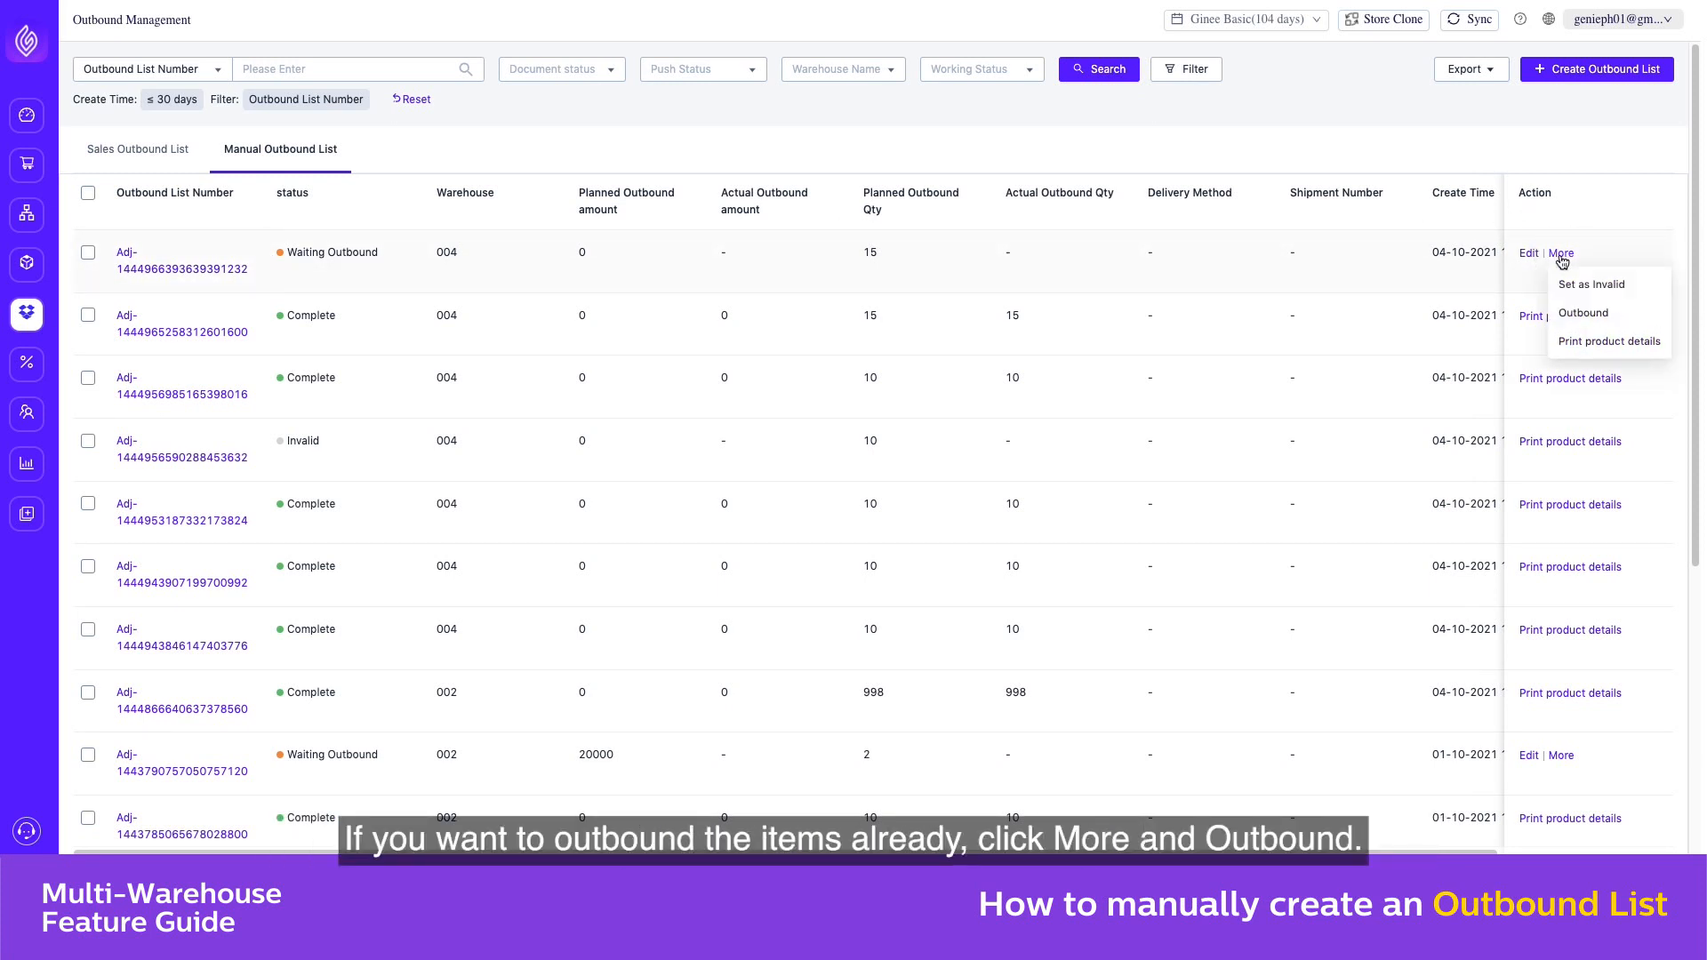
click(1574, 321)
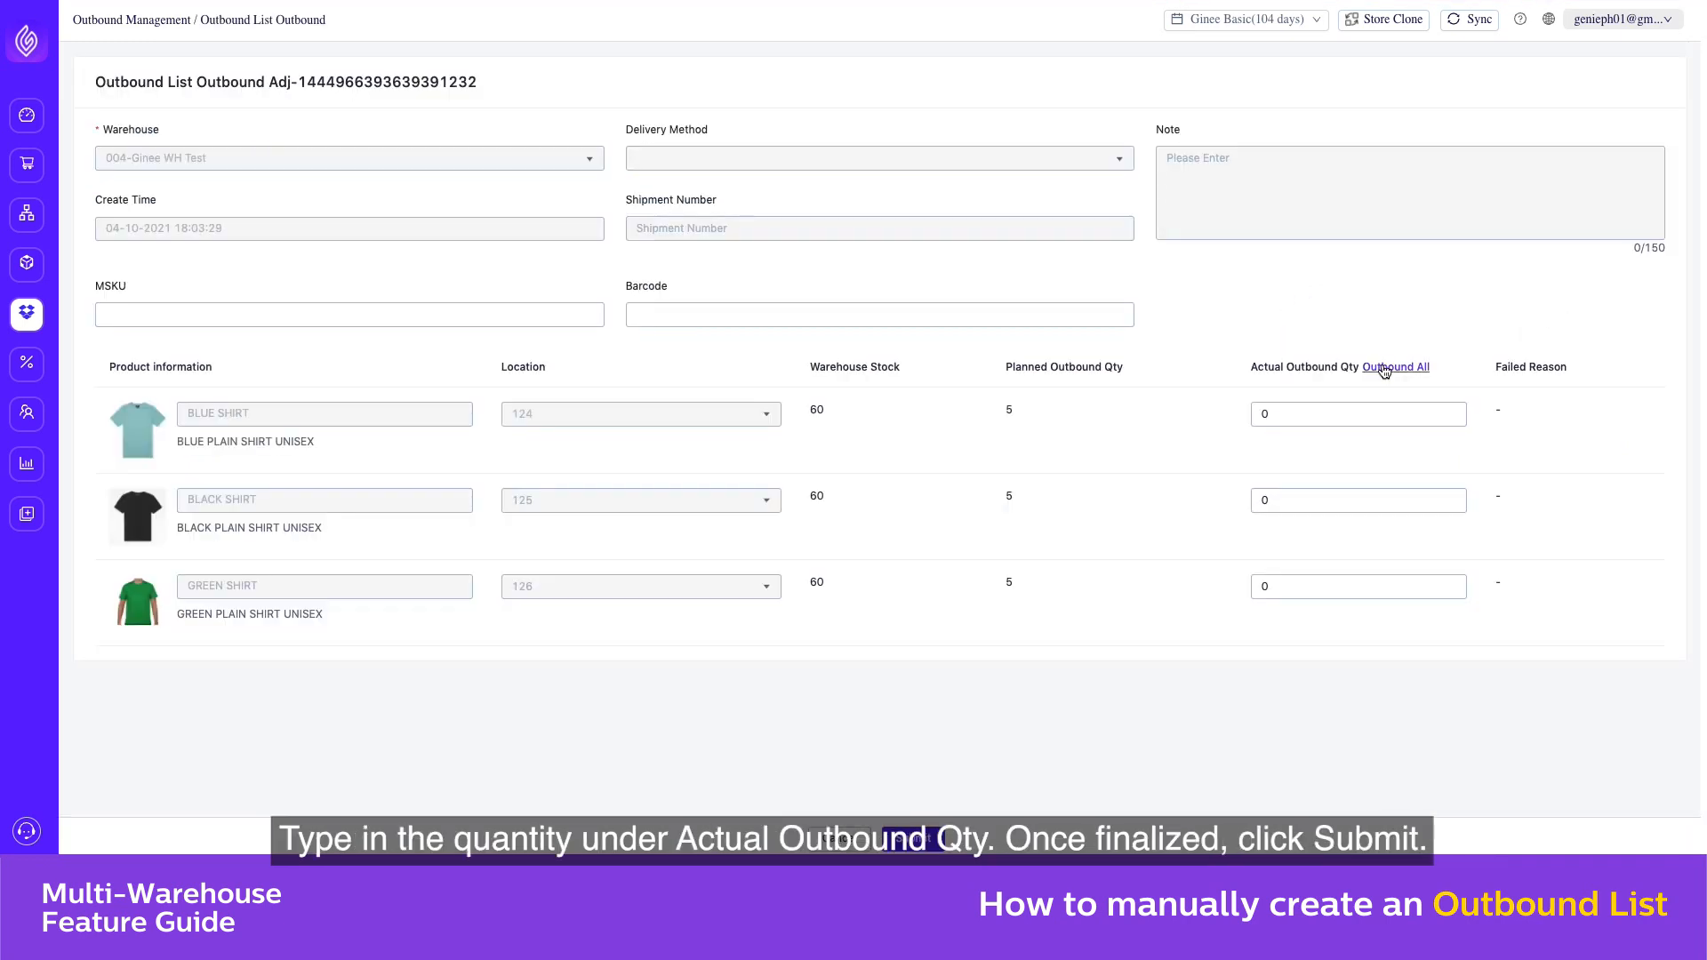
click(1386, 368)
click(911, 832)
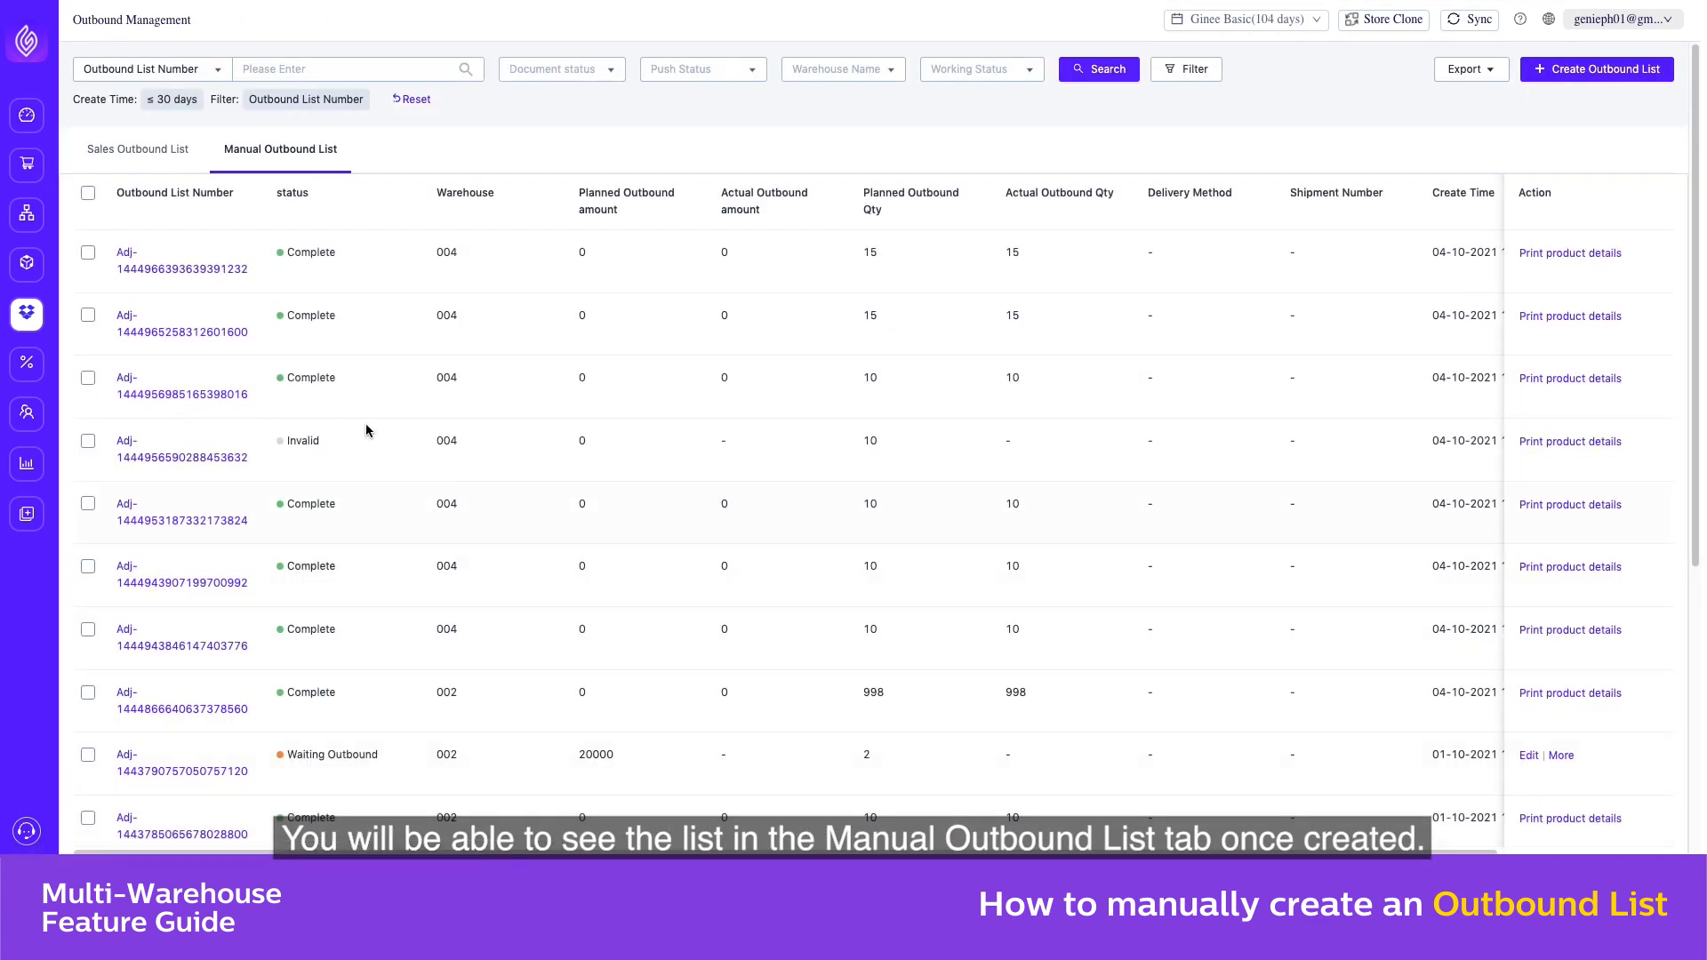
View the shirts' stock in Inventory Management, and return to Outbound Management to open its export options
mouse_move(26, 263)
click(98, 266)
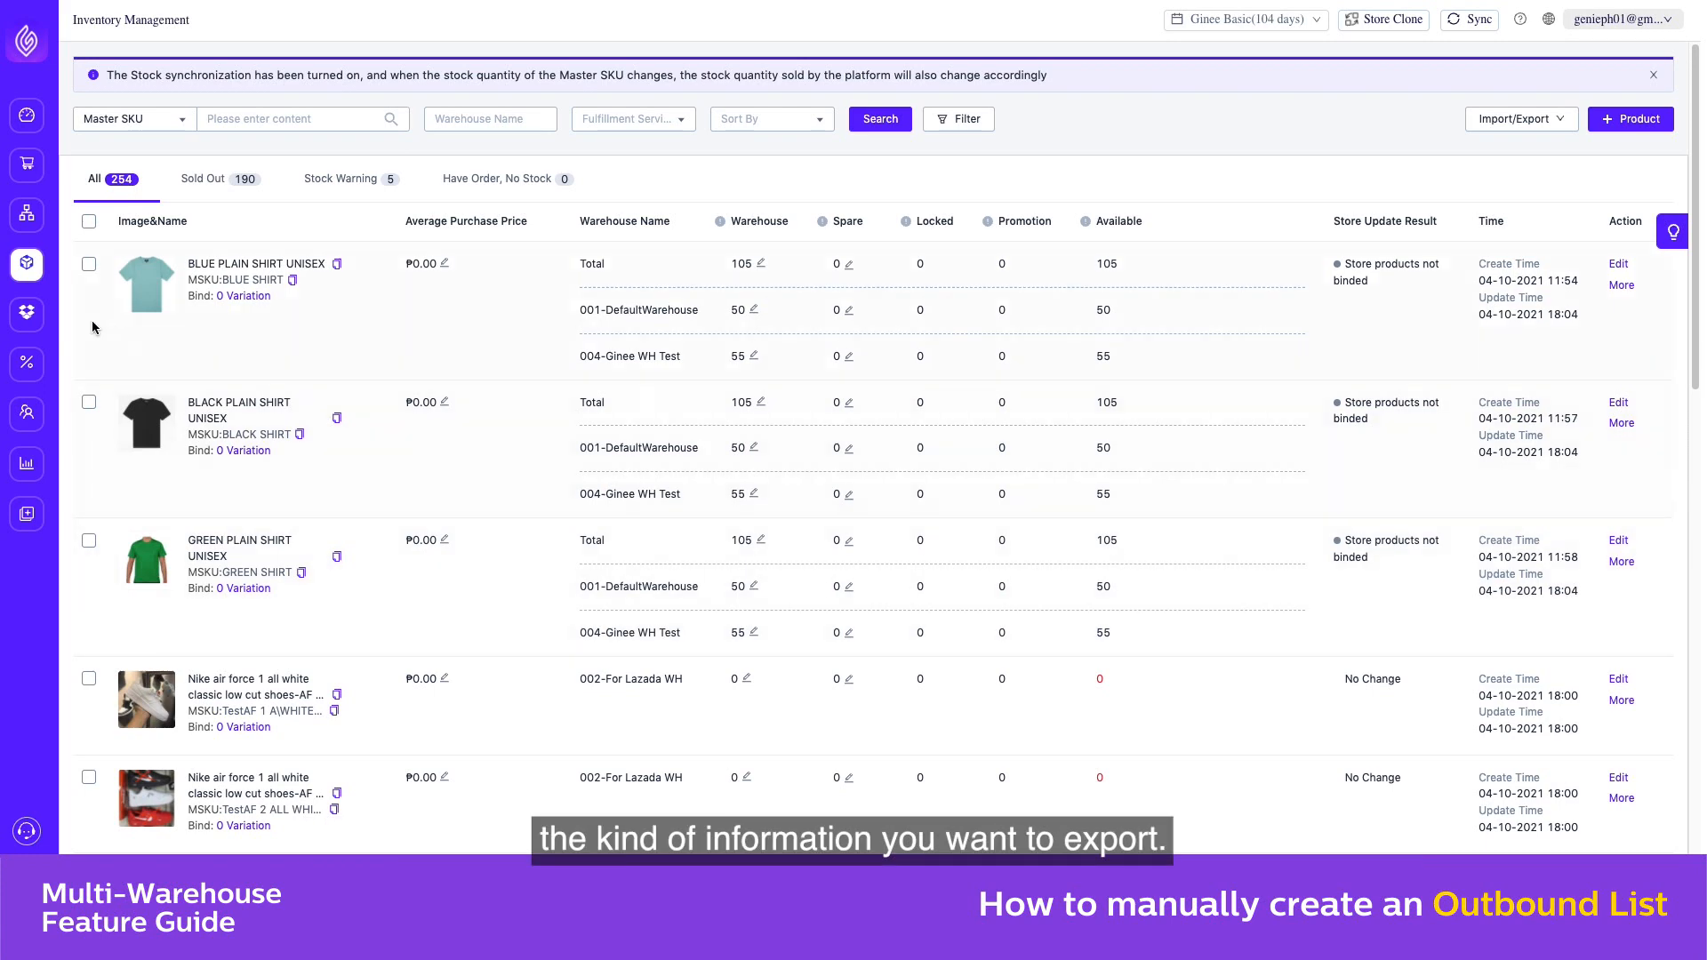
mouse_move(27, 313)
click(140, 445)
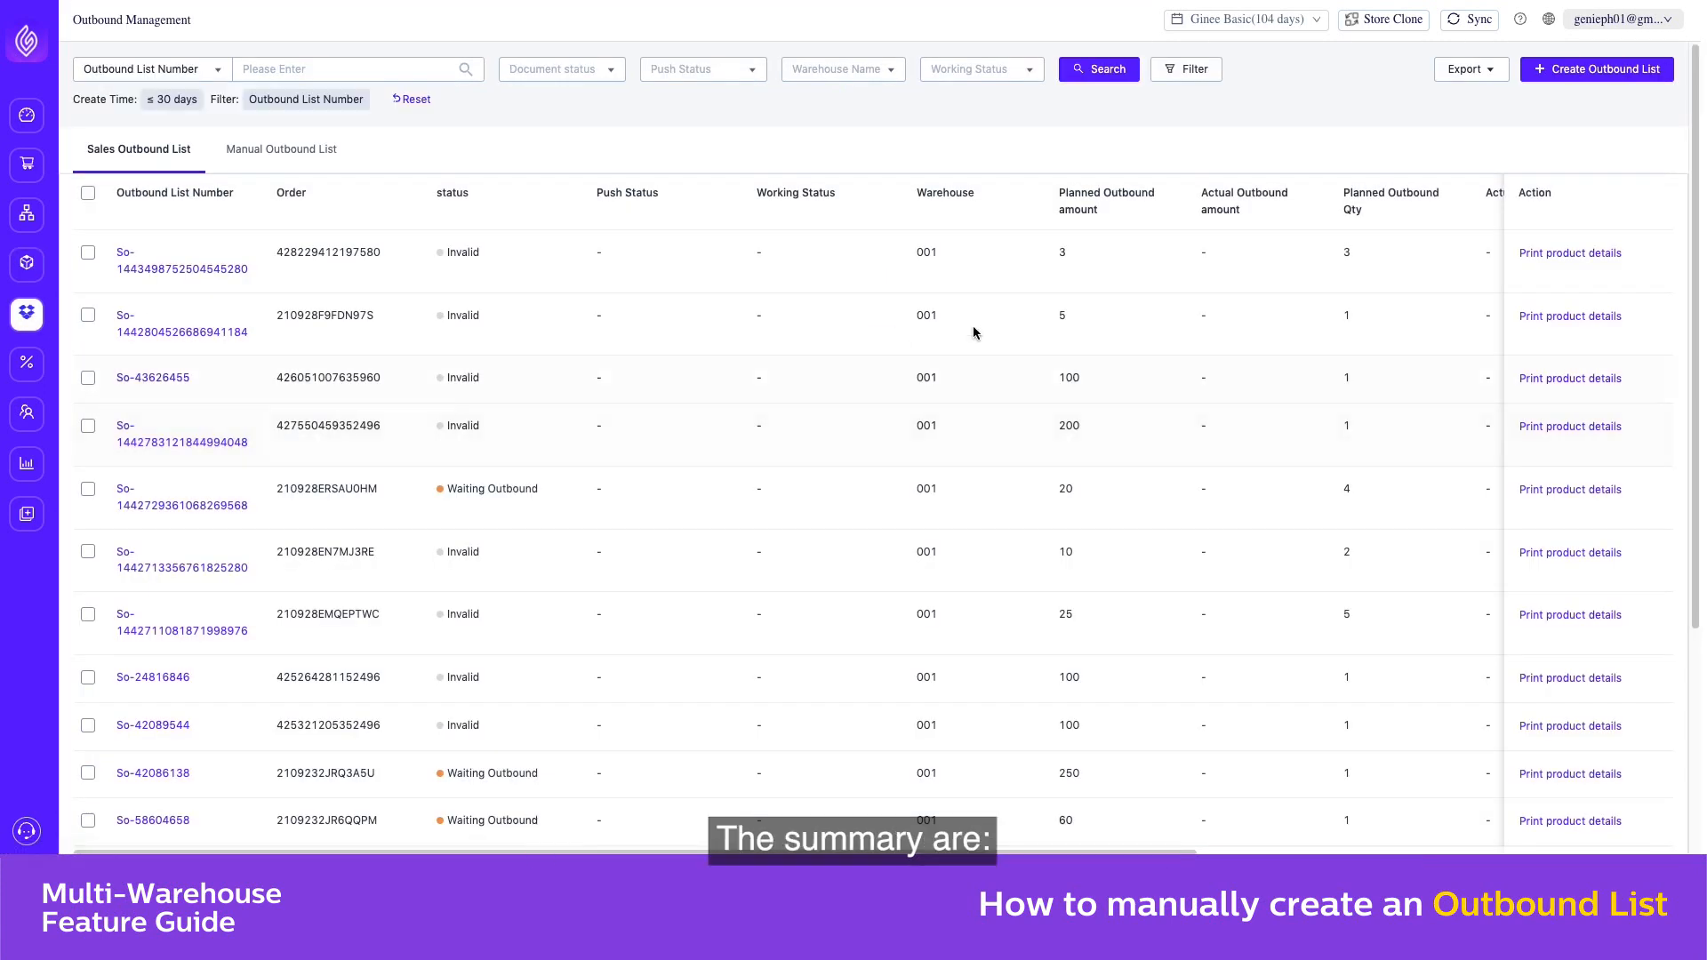
click(1498, 78)
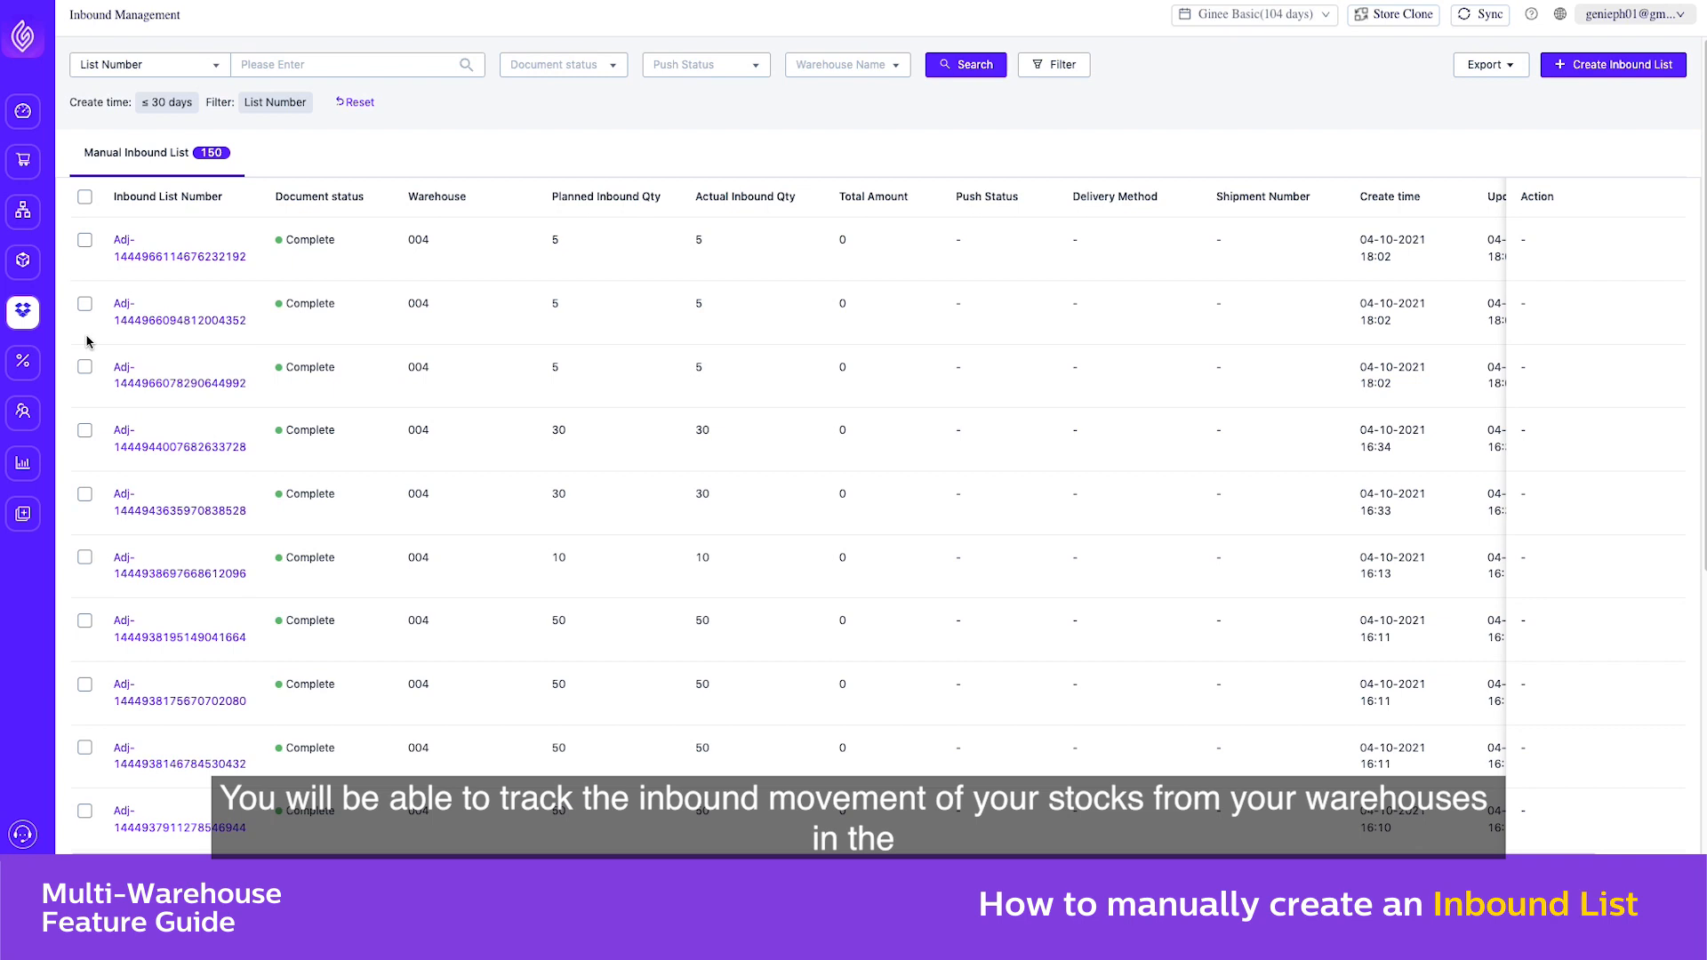
In Inbound Management, start creating an inbound list for the warehouse 004-Ginee WH Test
mouse_move(29, 320)
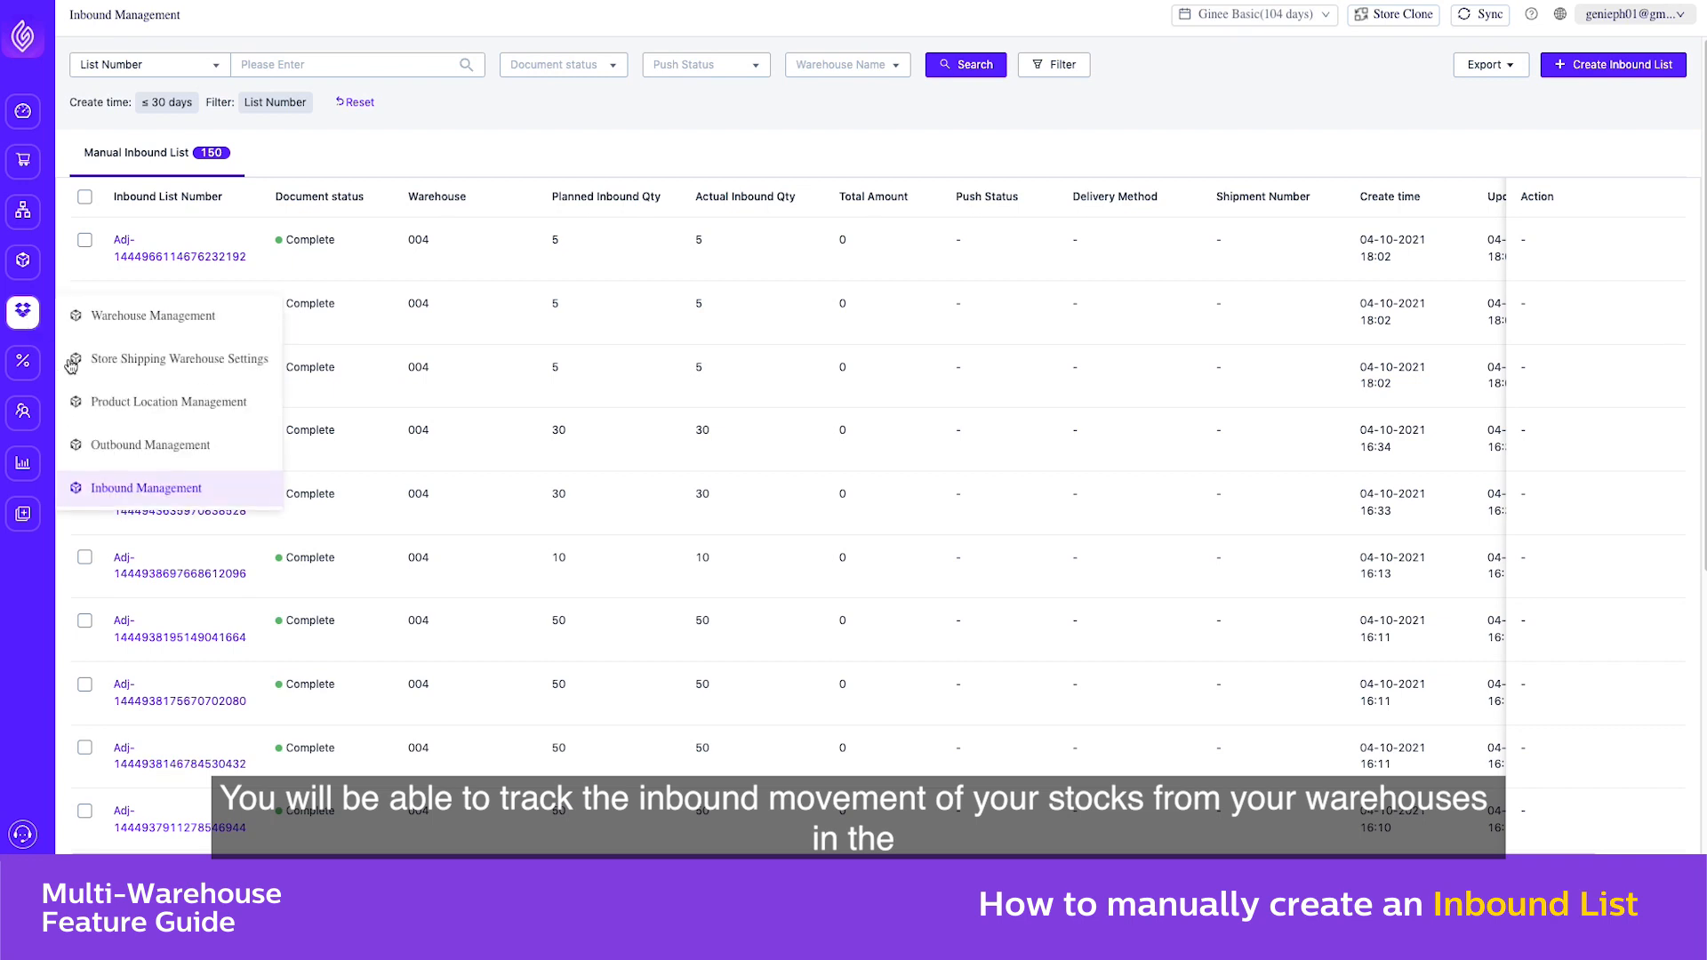
click(140, 487)
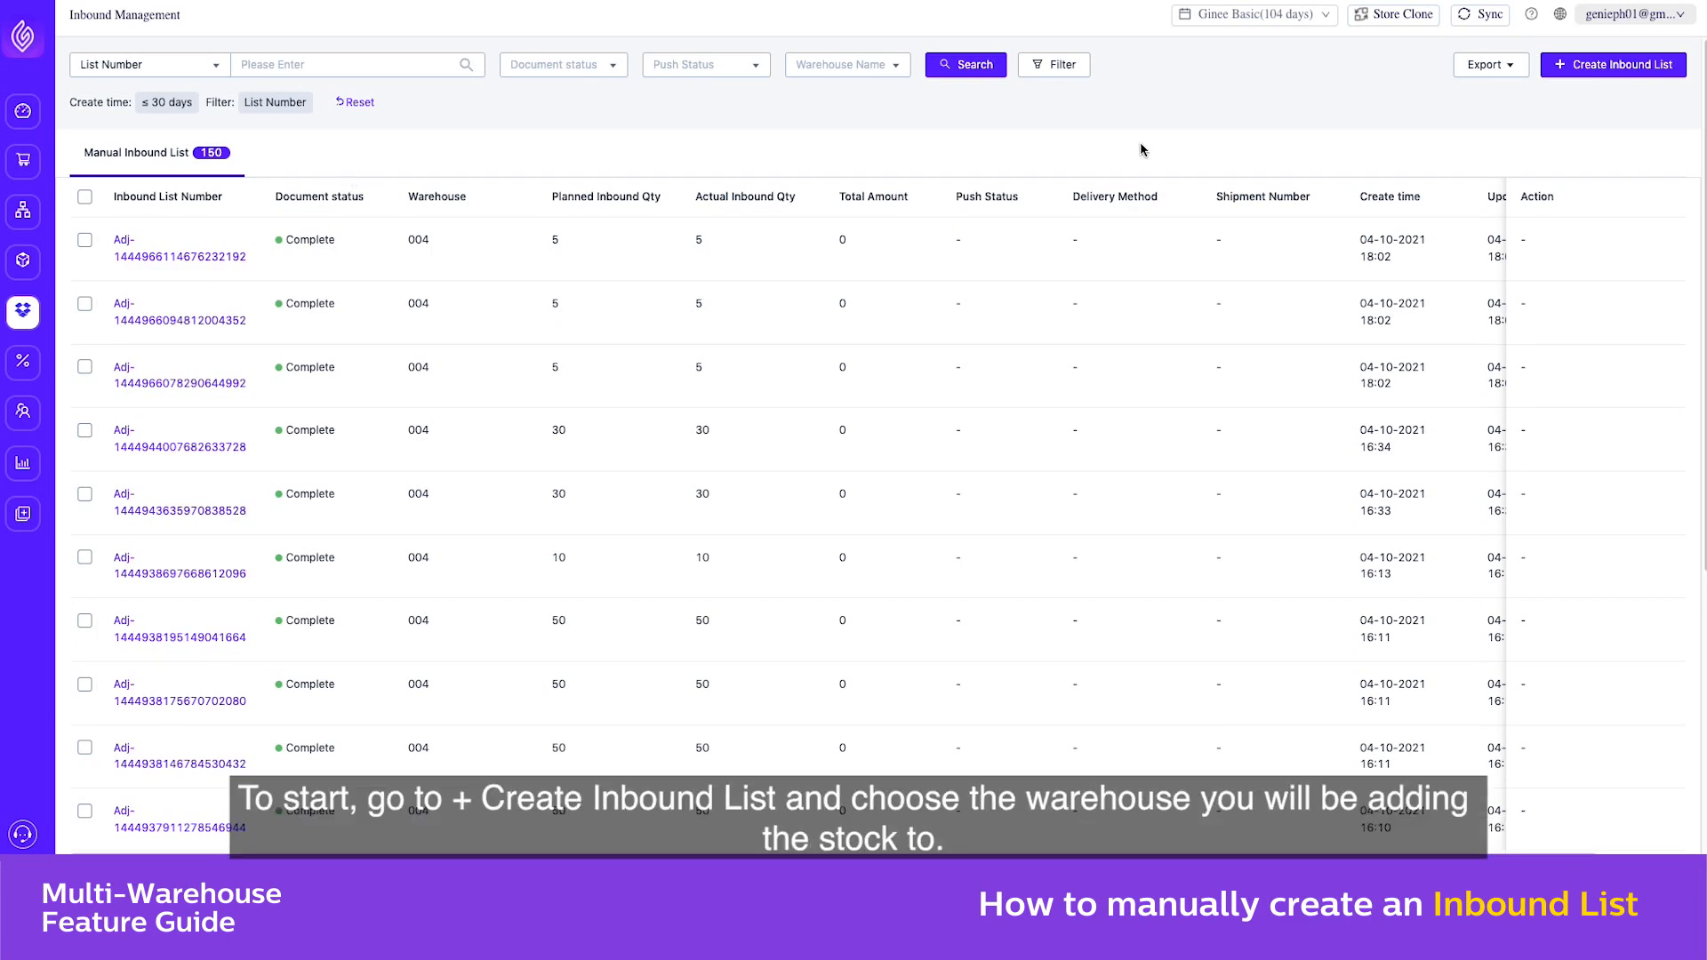
click(1589, 74)
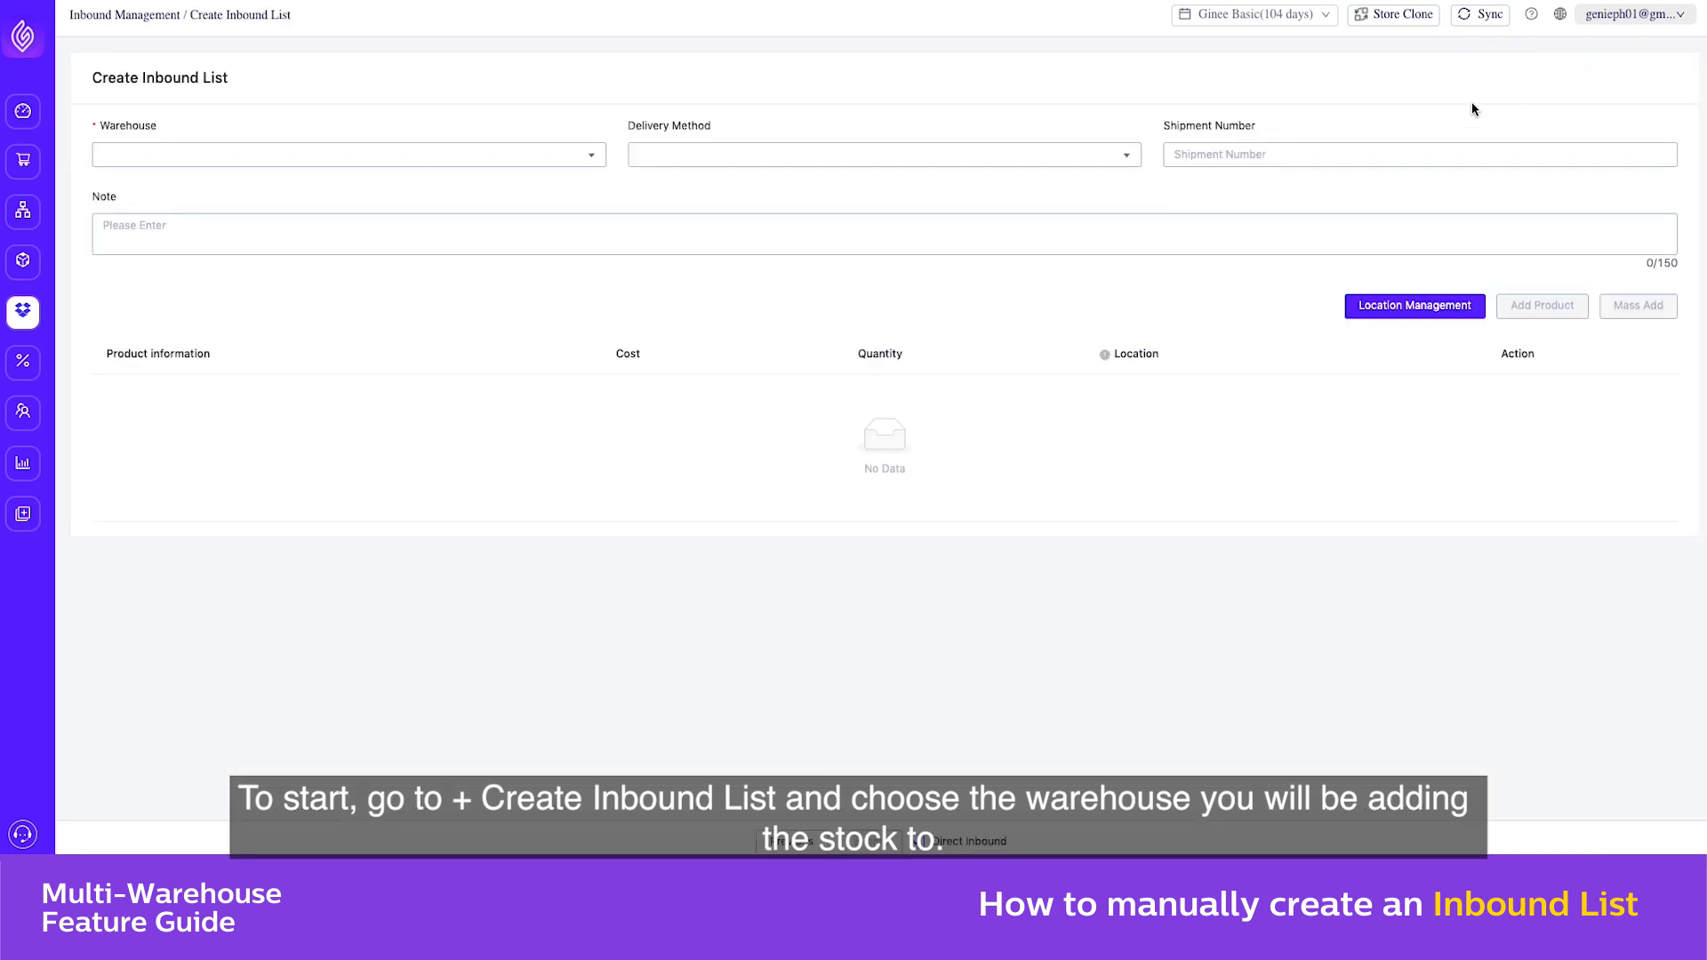
click(582, 156)
click(529, 188)
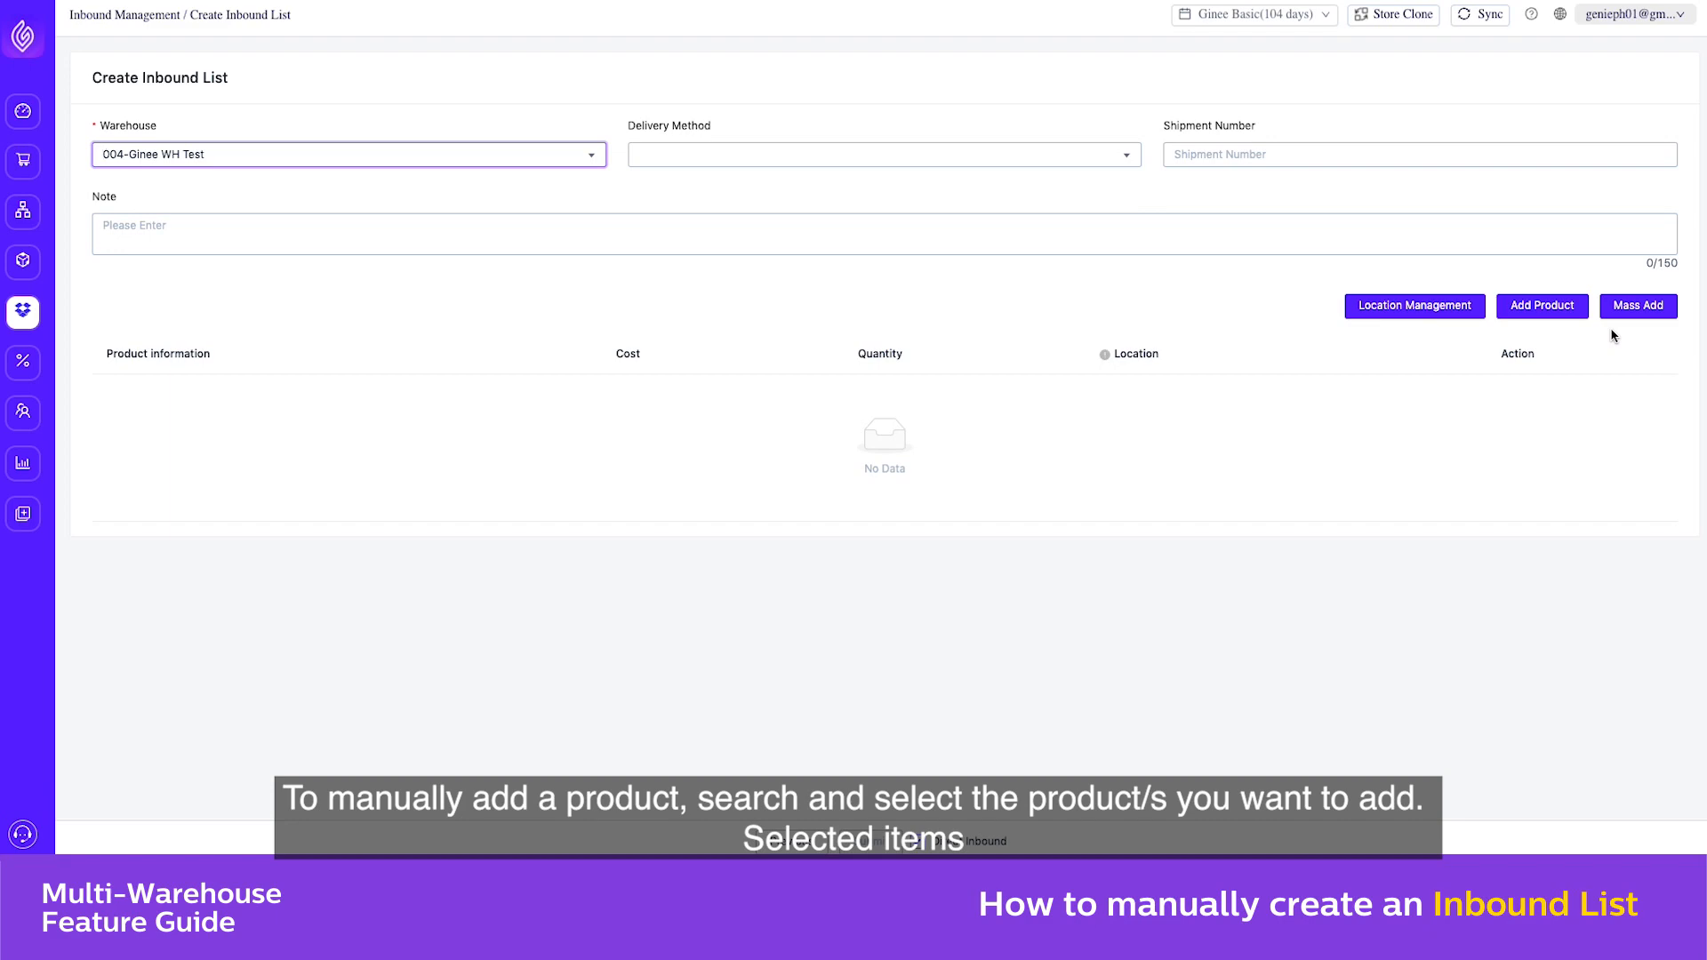
Search the products by MSKU for SHIRT and add BLACK SHIRT to the inbound list
click(1559, 320)
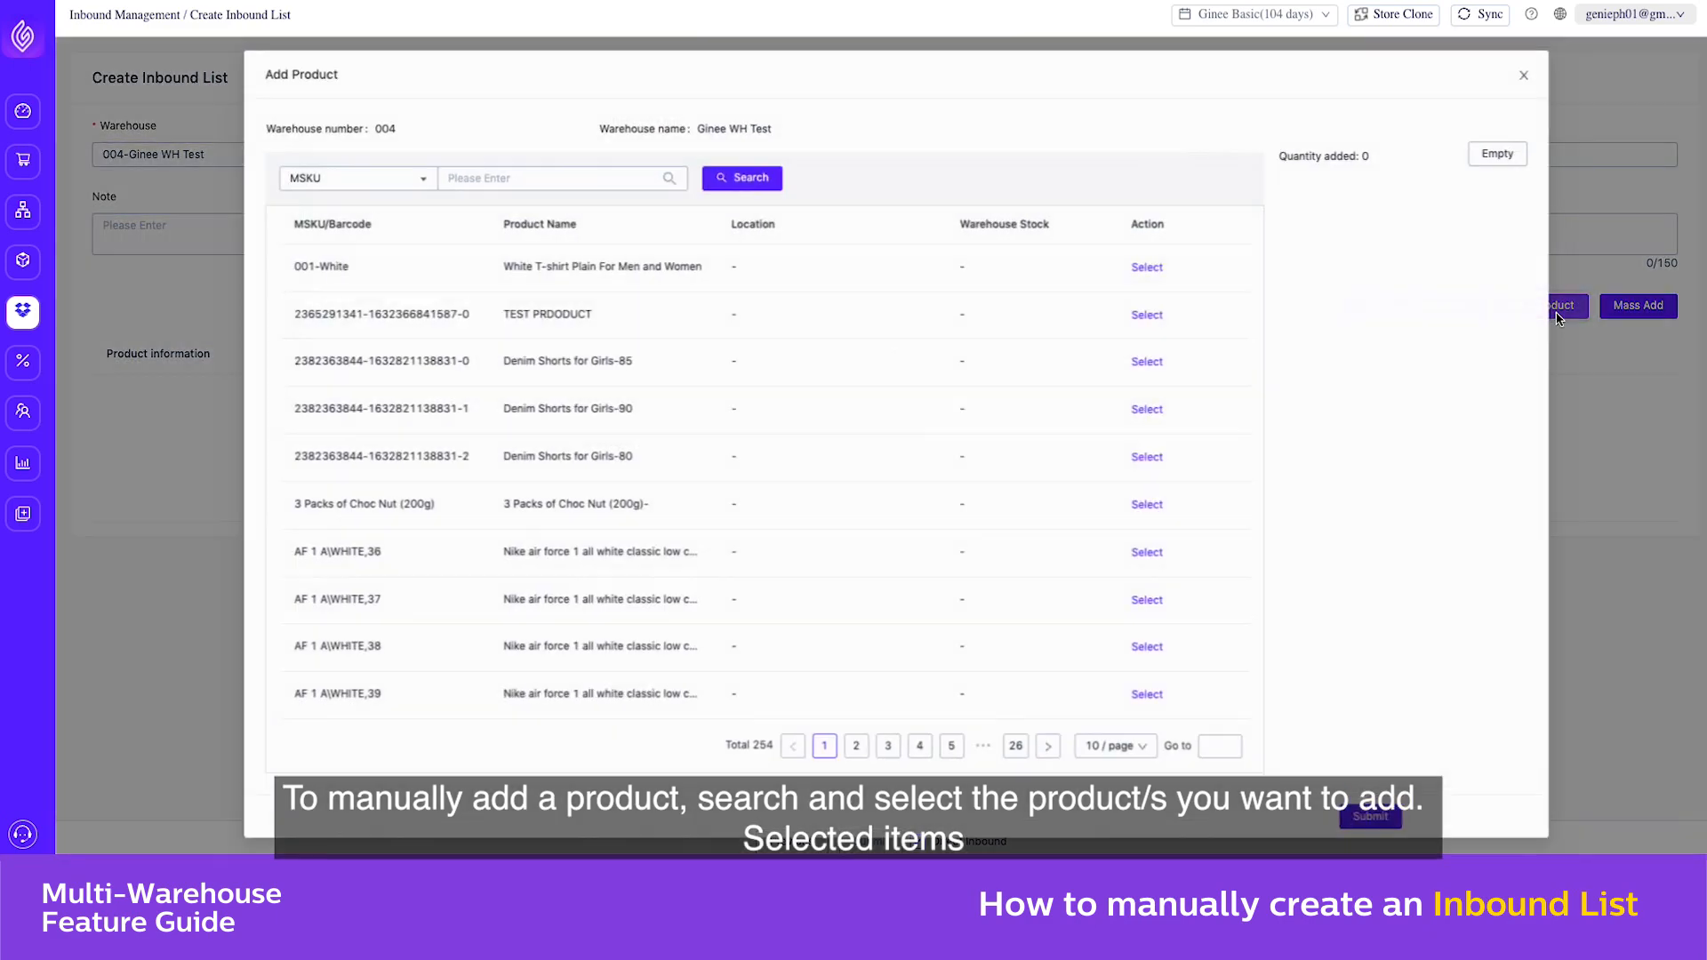
click(523, 175)
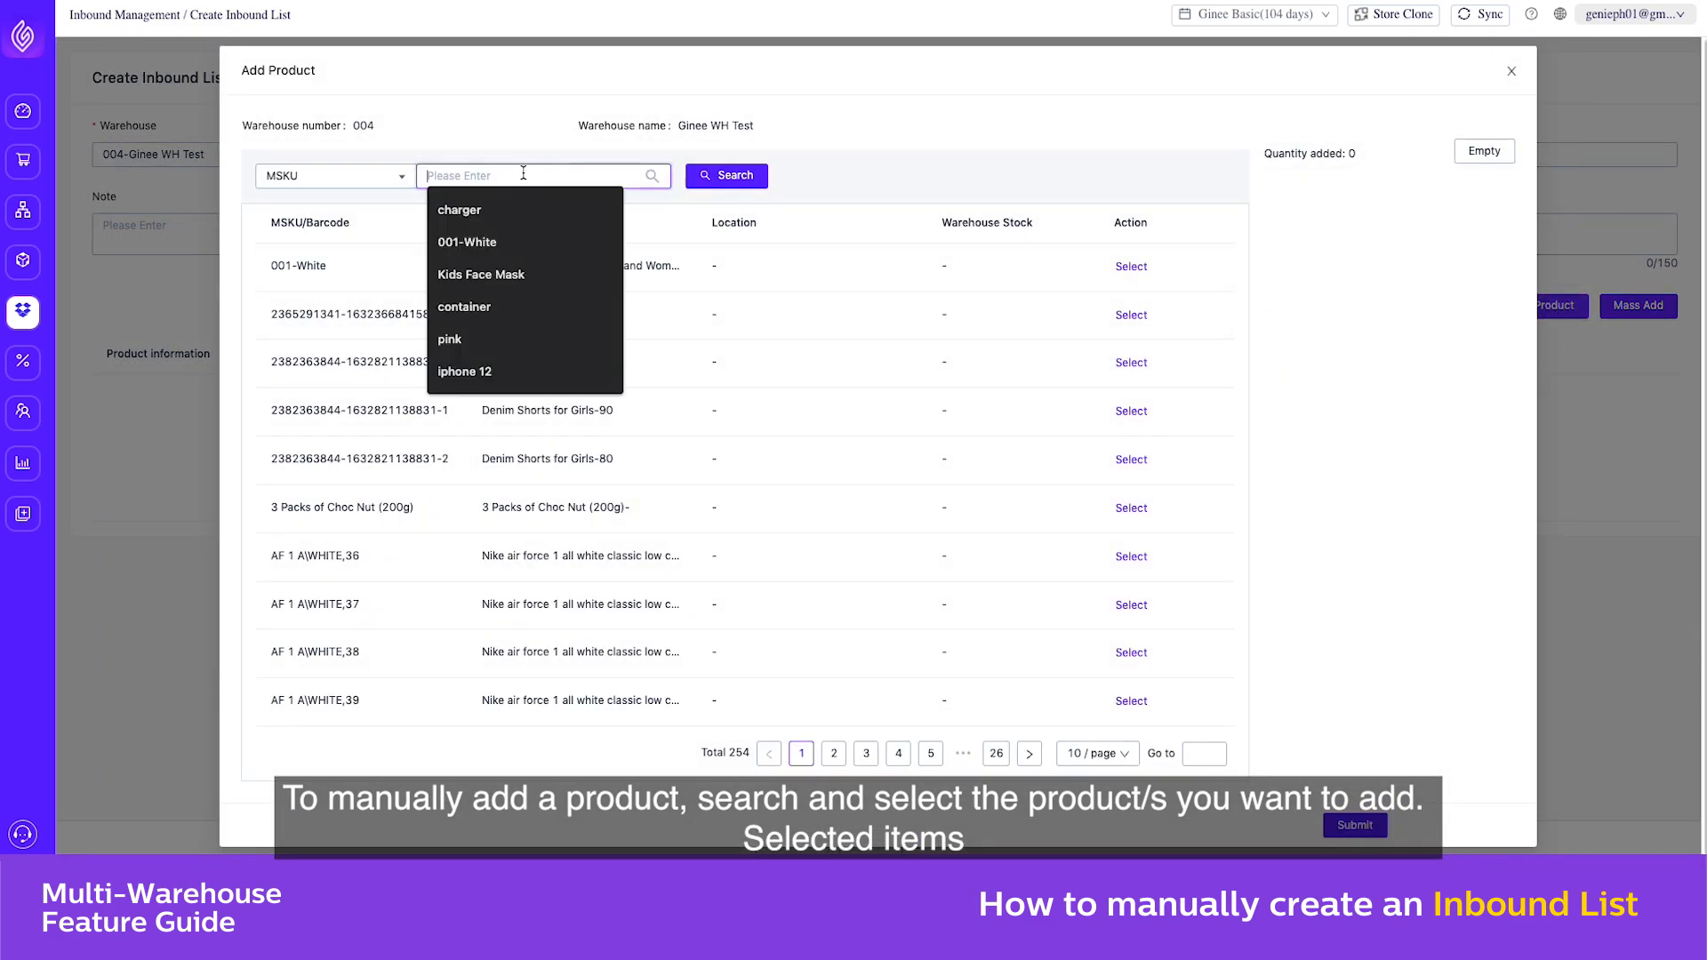
text(SHI)
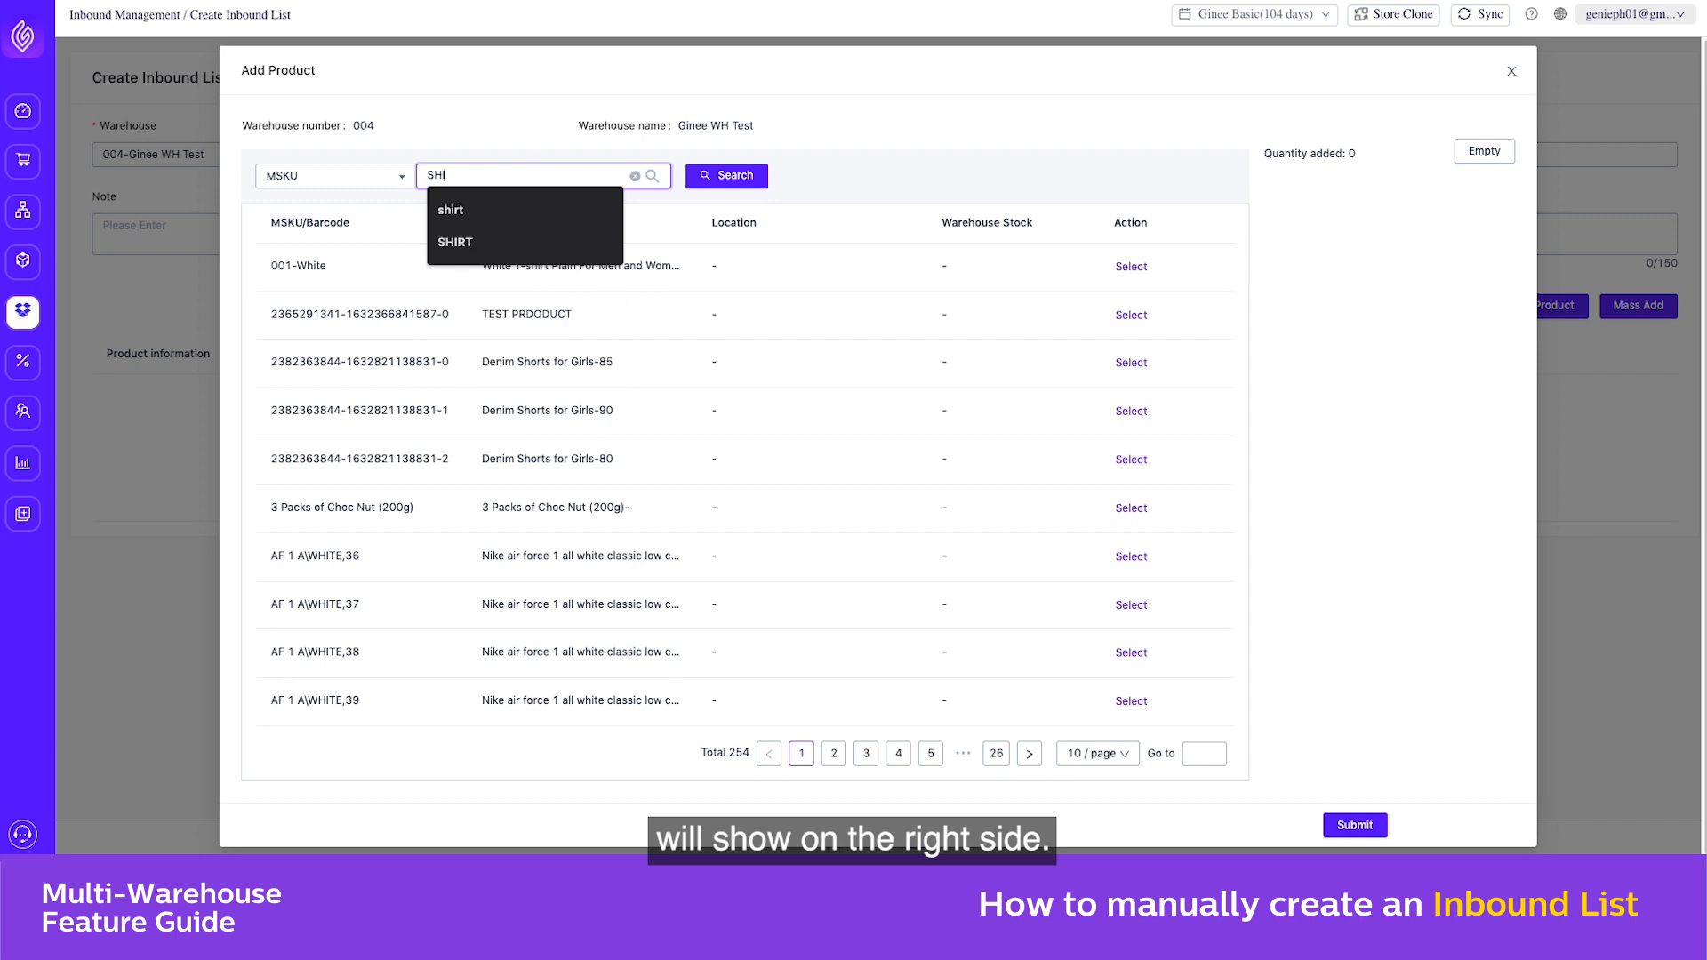
text(RT)
key(Return)
click(957, 178)
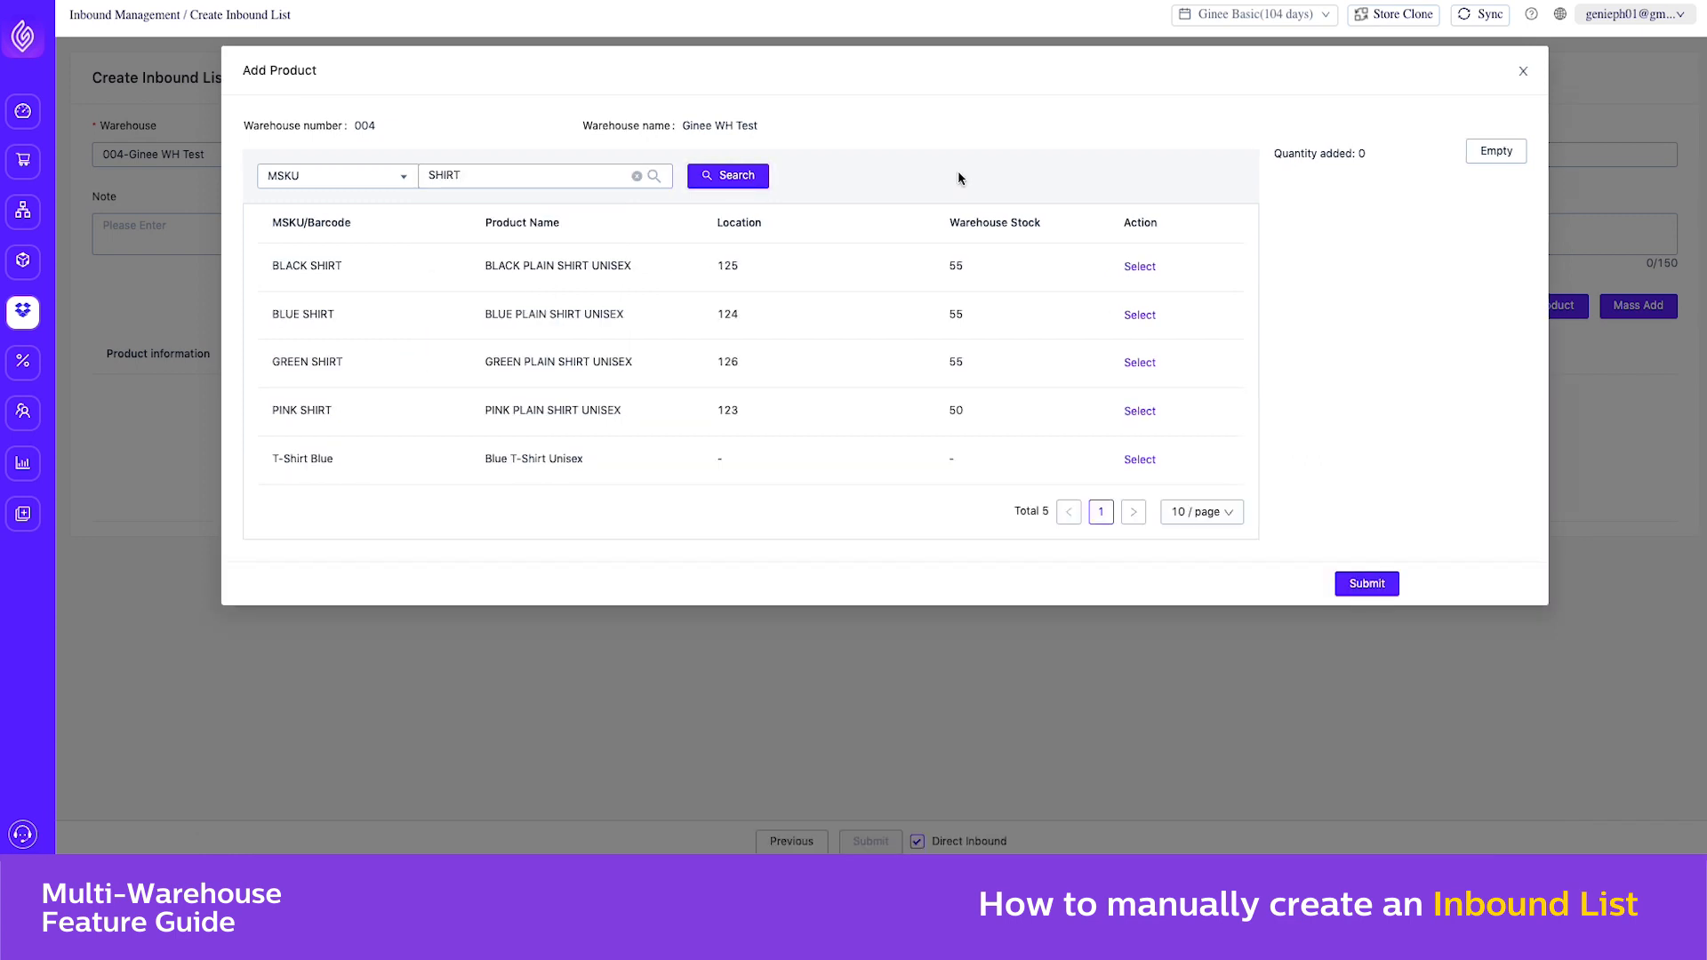
click(1146, 271)
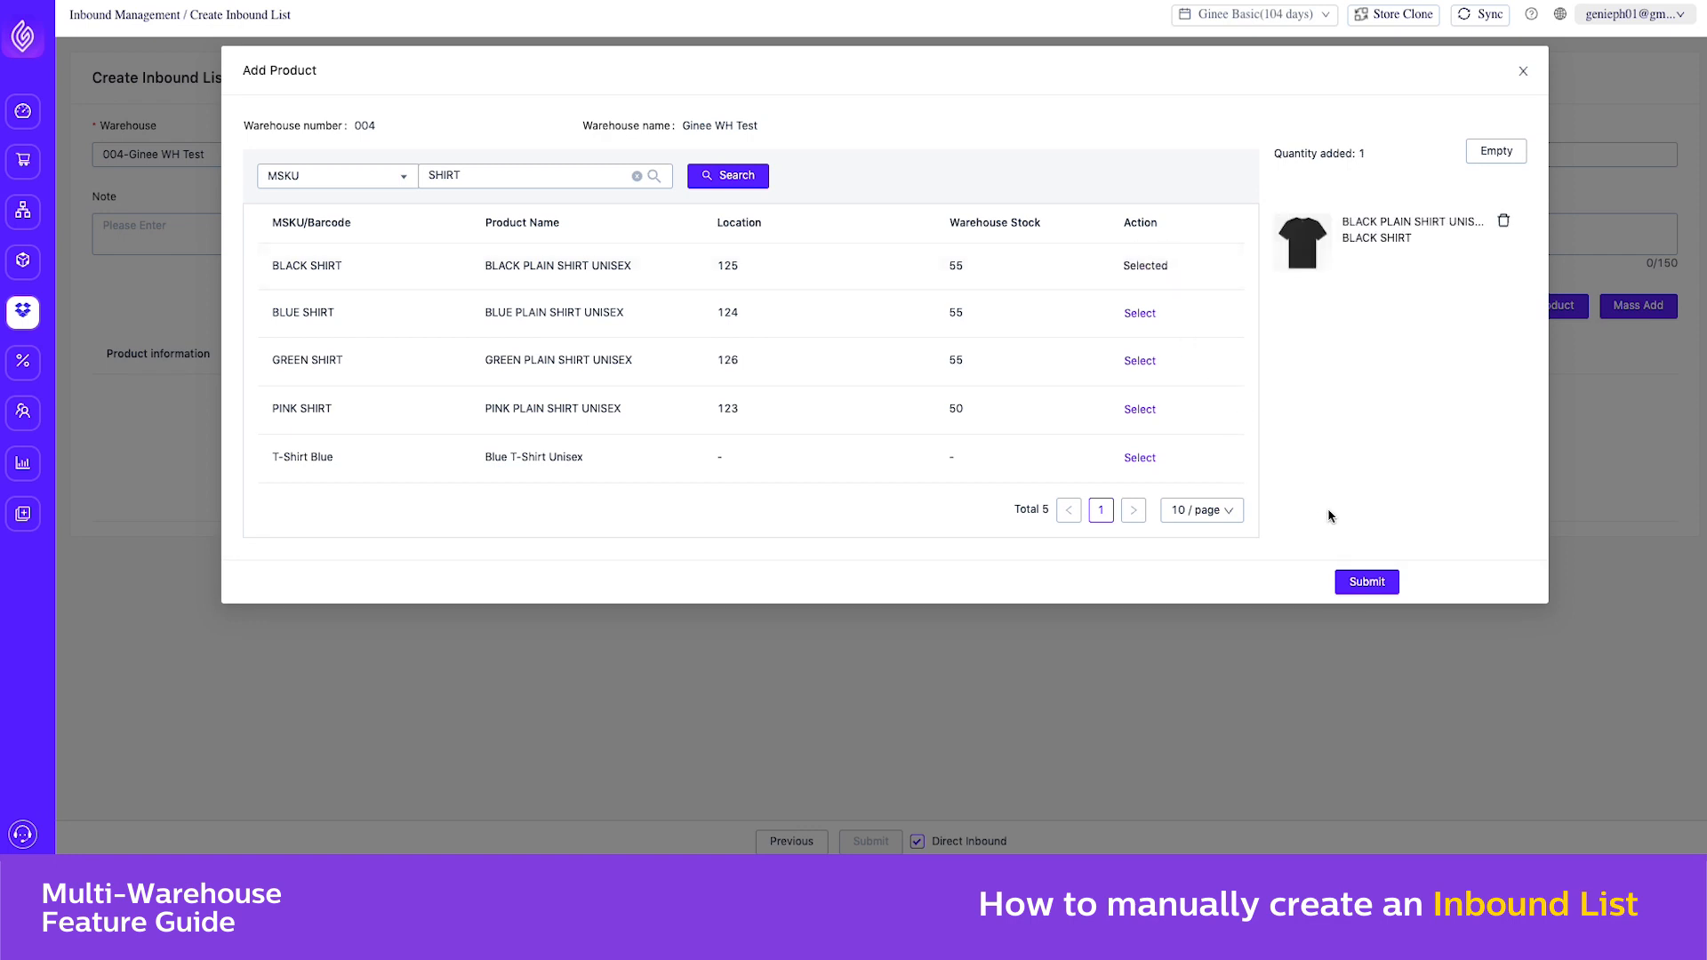
click(1367, 581)
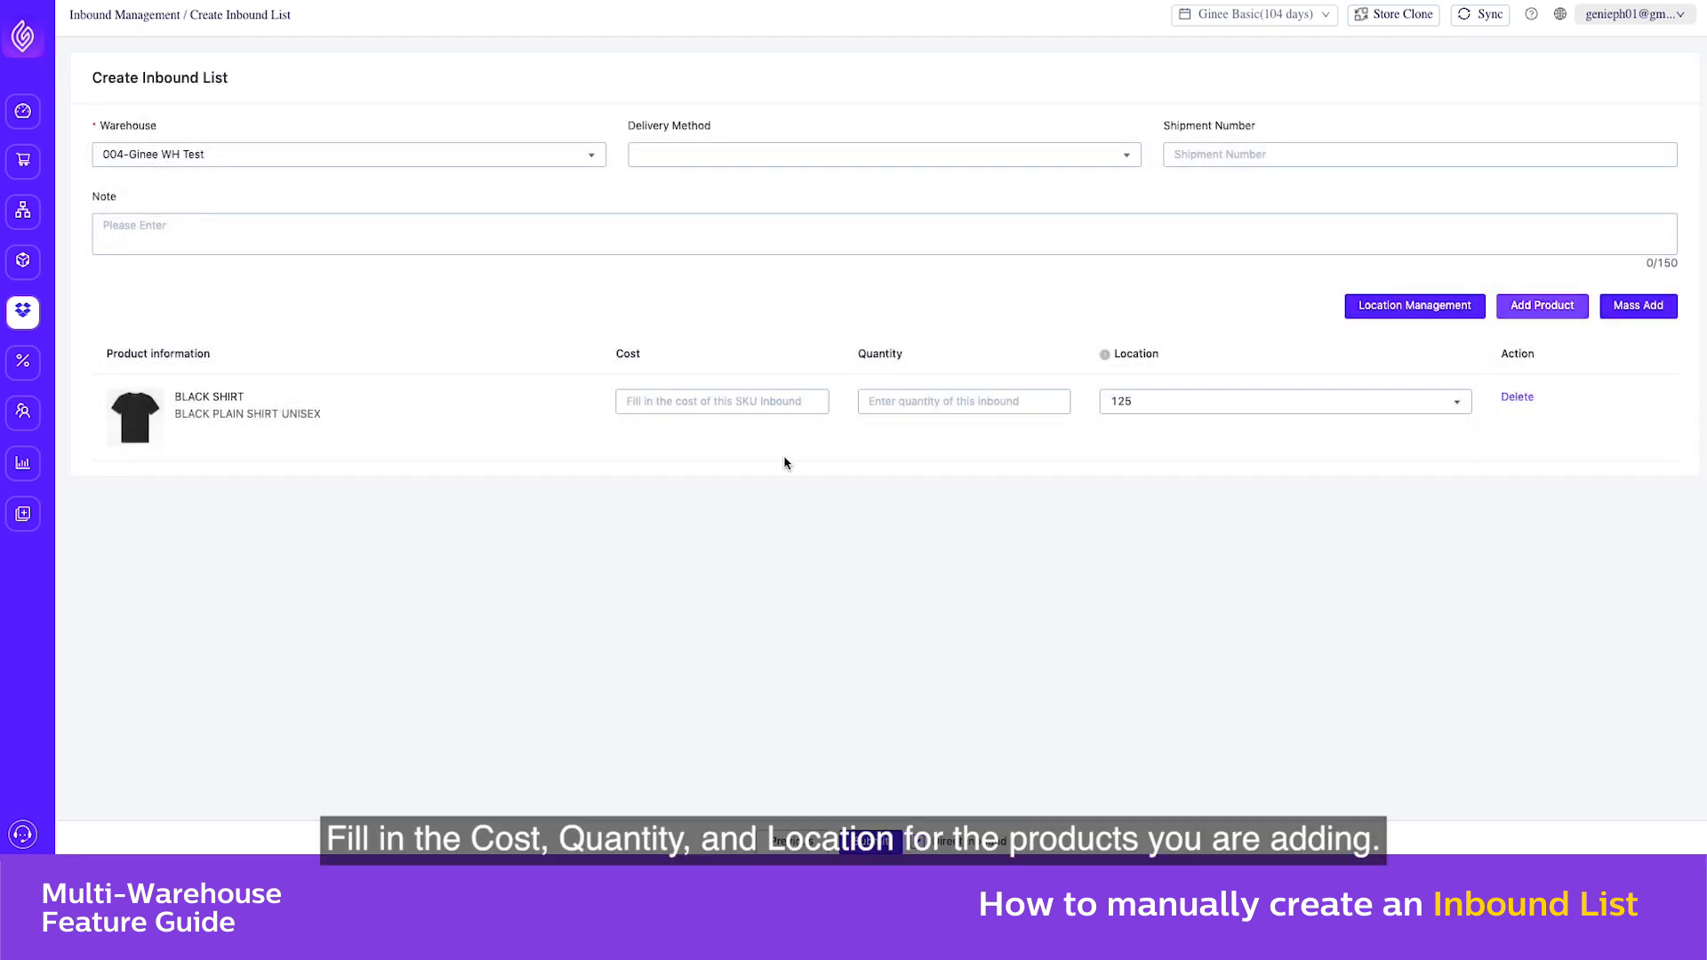
Set BLACK SHIRT's inbound cost to 0 and its quantity to 10, and submit the inbound list
click(721, 401)
text(0)
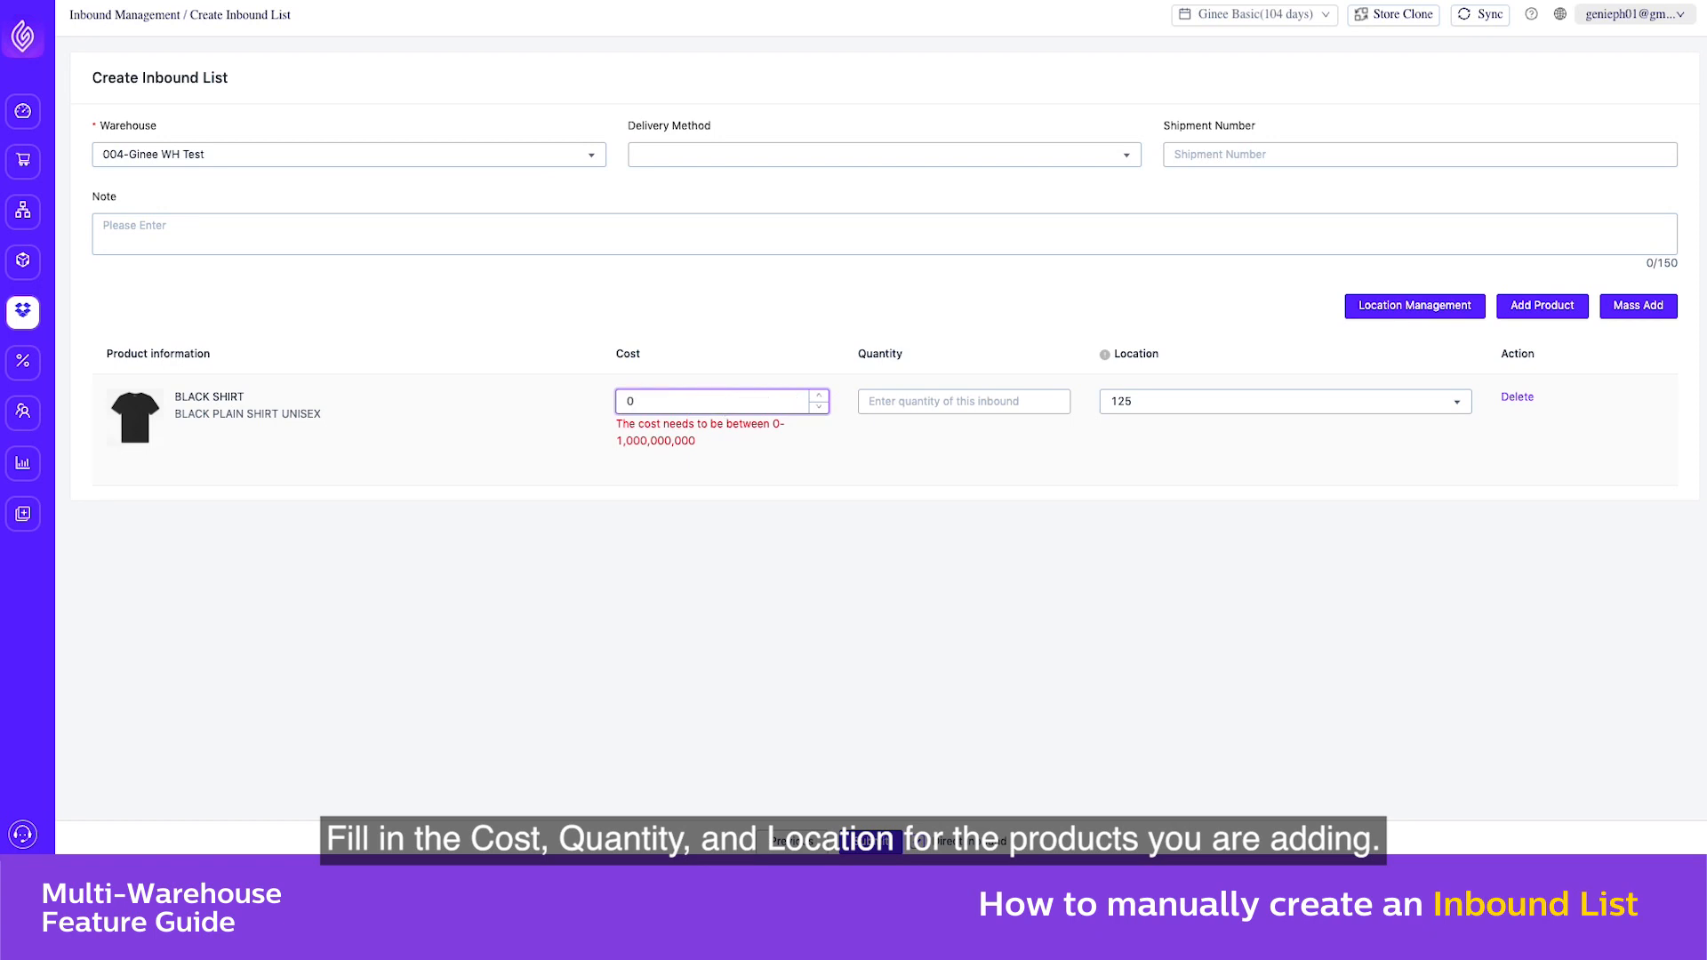
click(867, 401)
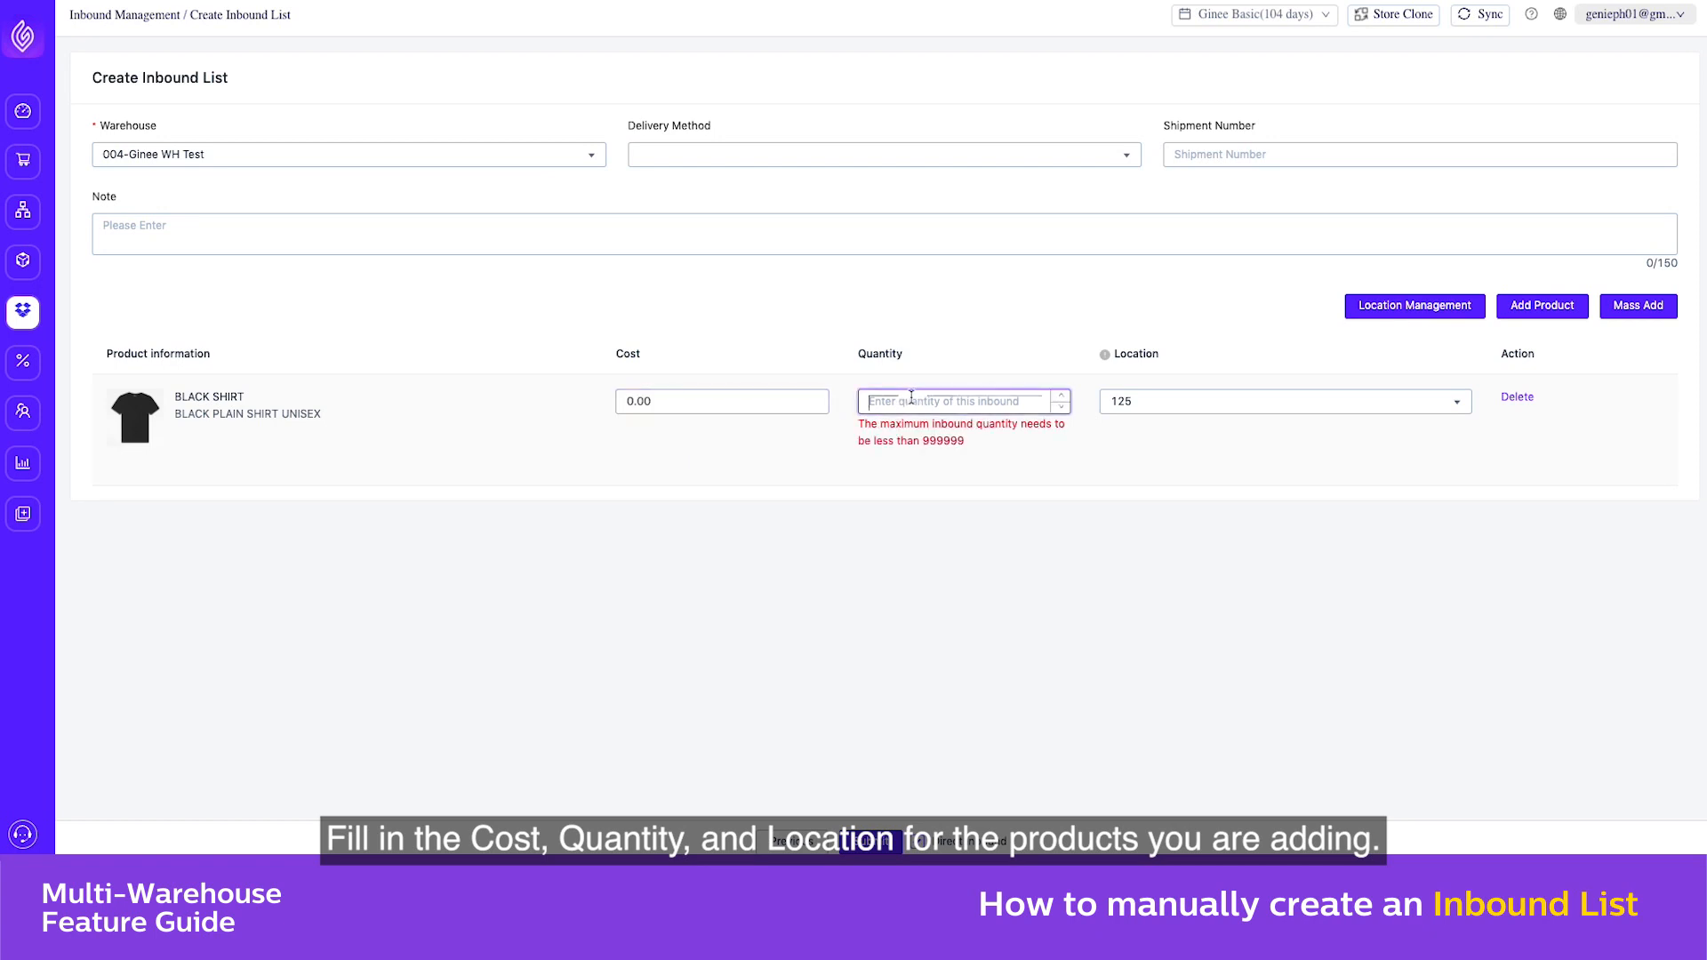
text(10)
click(1151, 453)
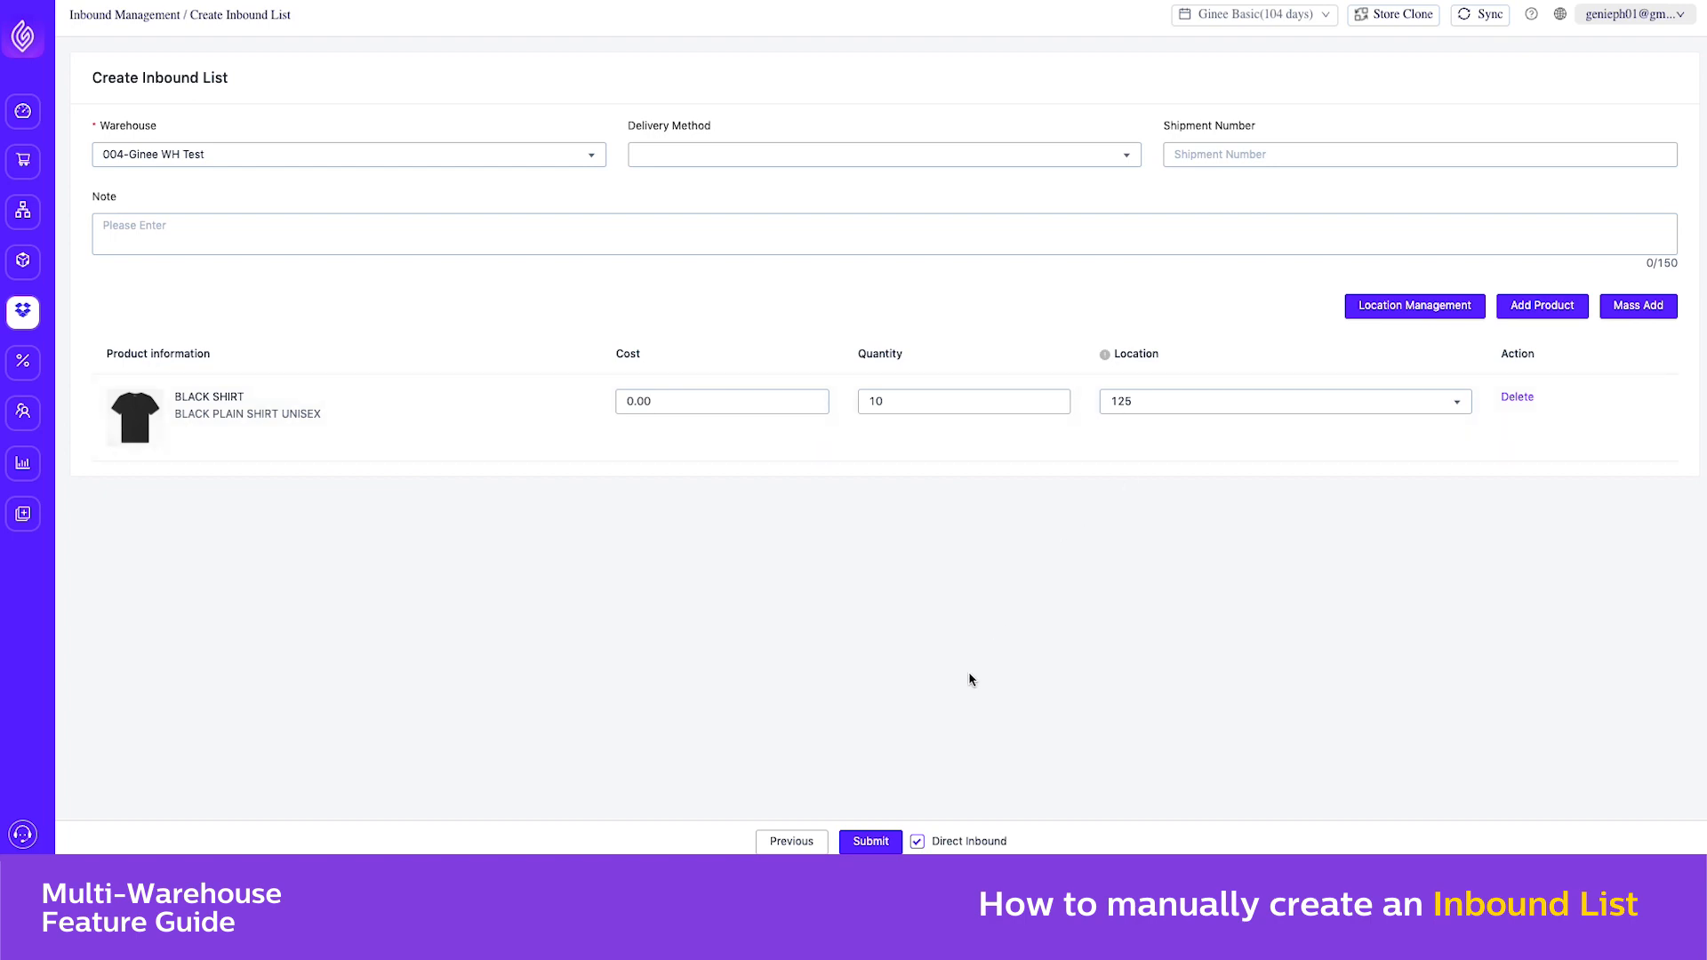
click(873, 842)
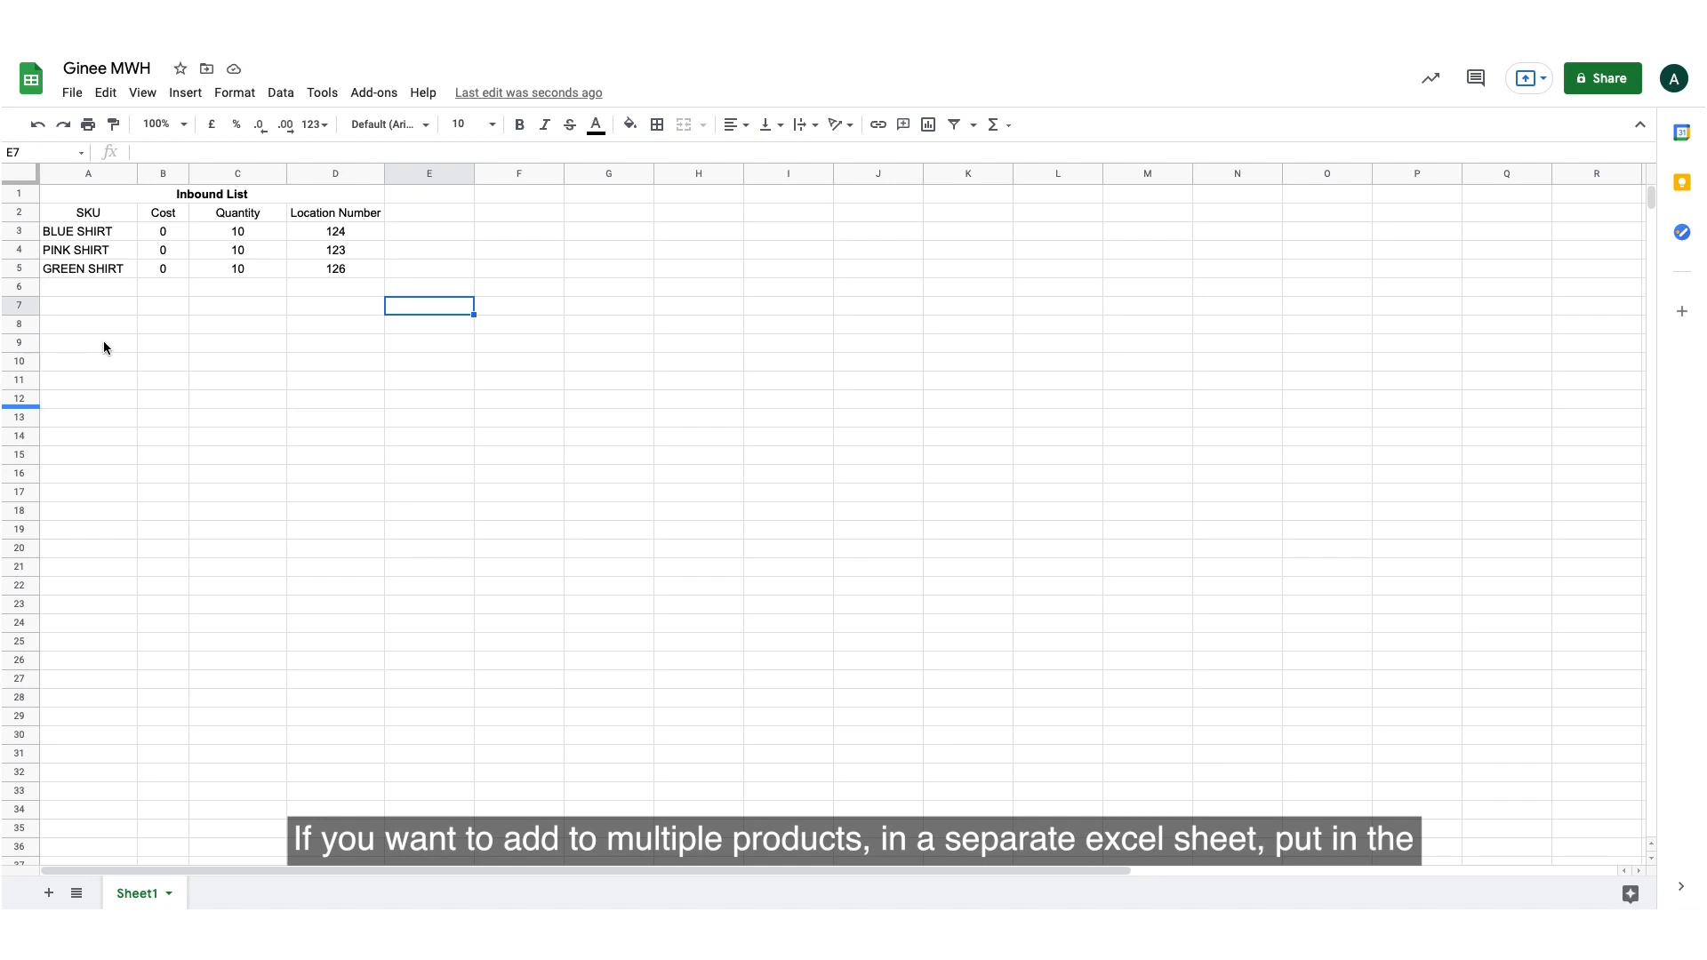
Review the SKU, Cost, Quantity and Location Number columns of the inbound list in the Ginee MWH spreadsheet
click(98, 217)
key(Right)
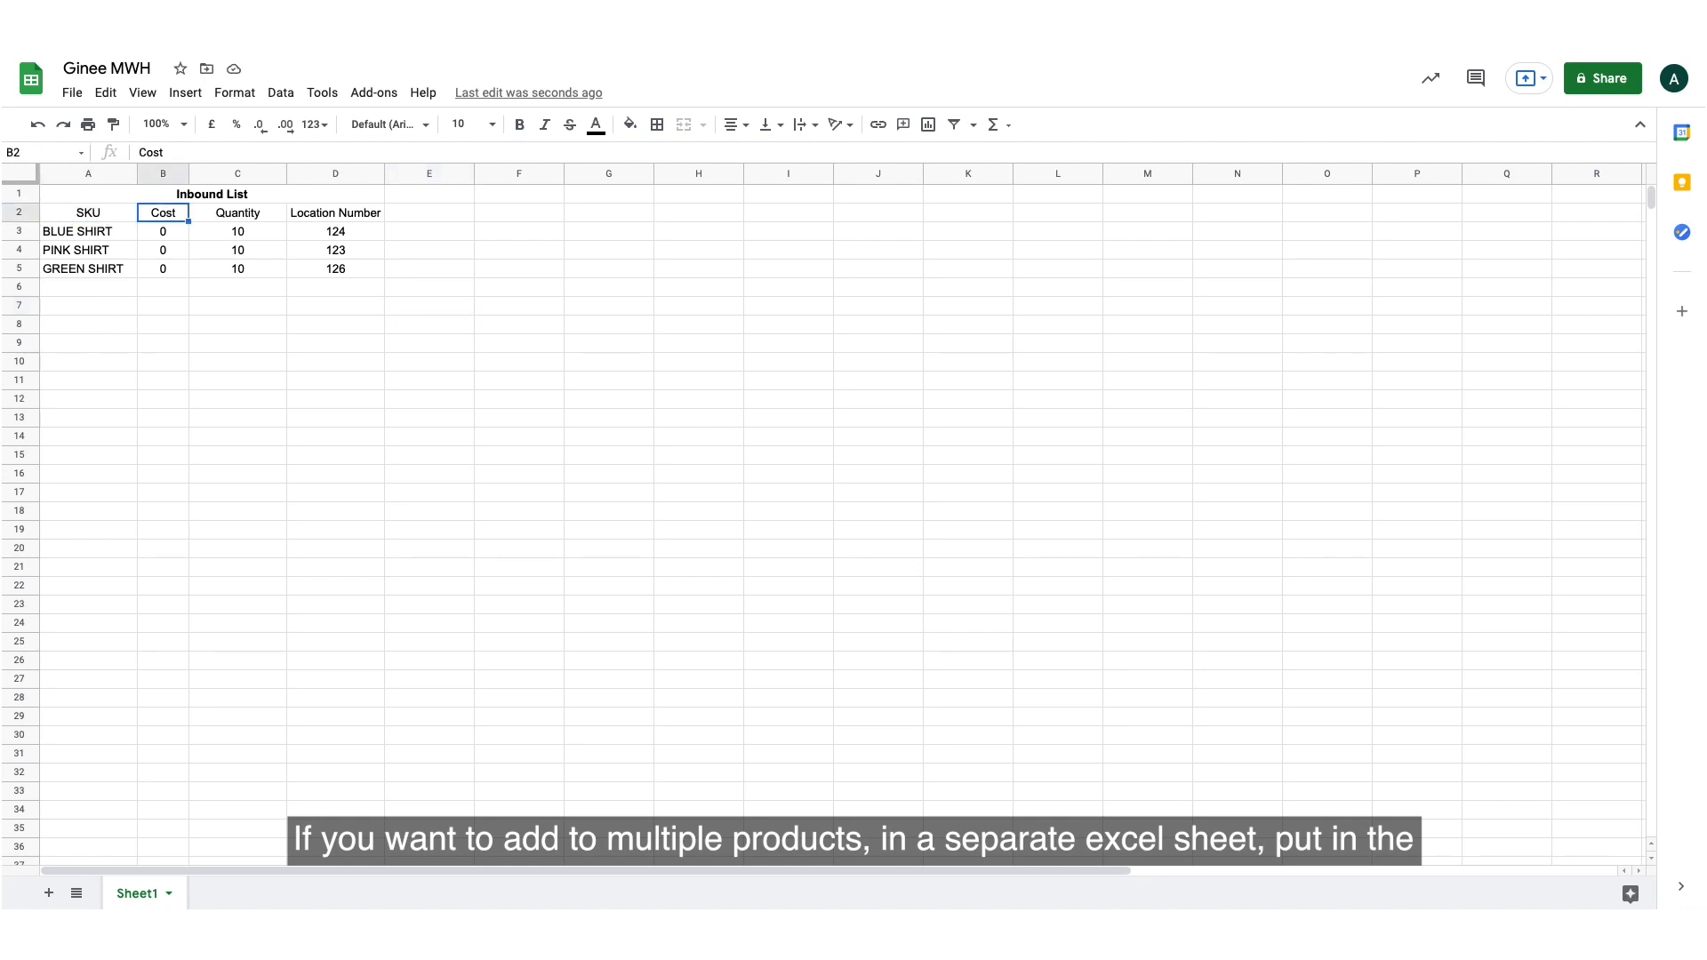
key(Right)
key(Right)
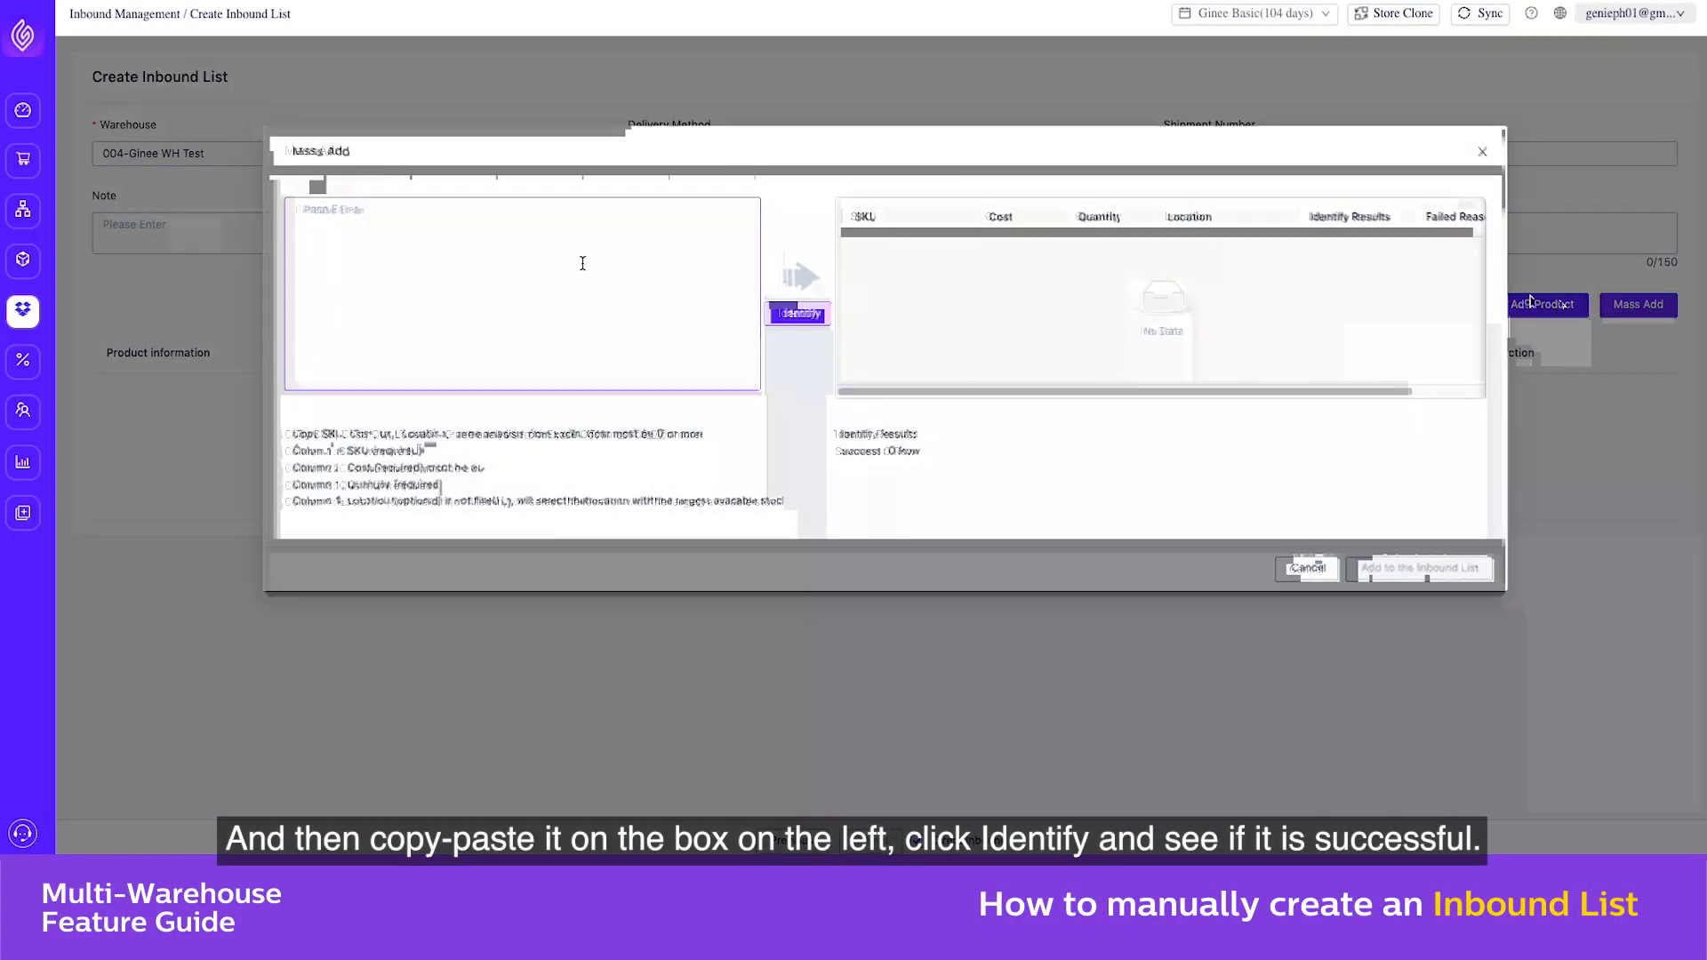
Mass add BLUE SHIRT, PINK SHIRT and GREEN SHIRT at cost 0, quantity 10, locations 124, 123 and 126, and submit the inbound list
click(582, 263)
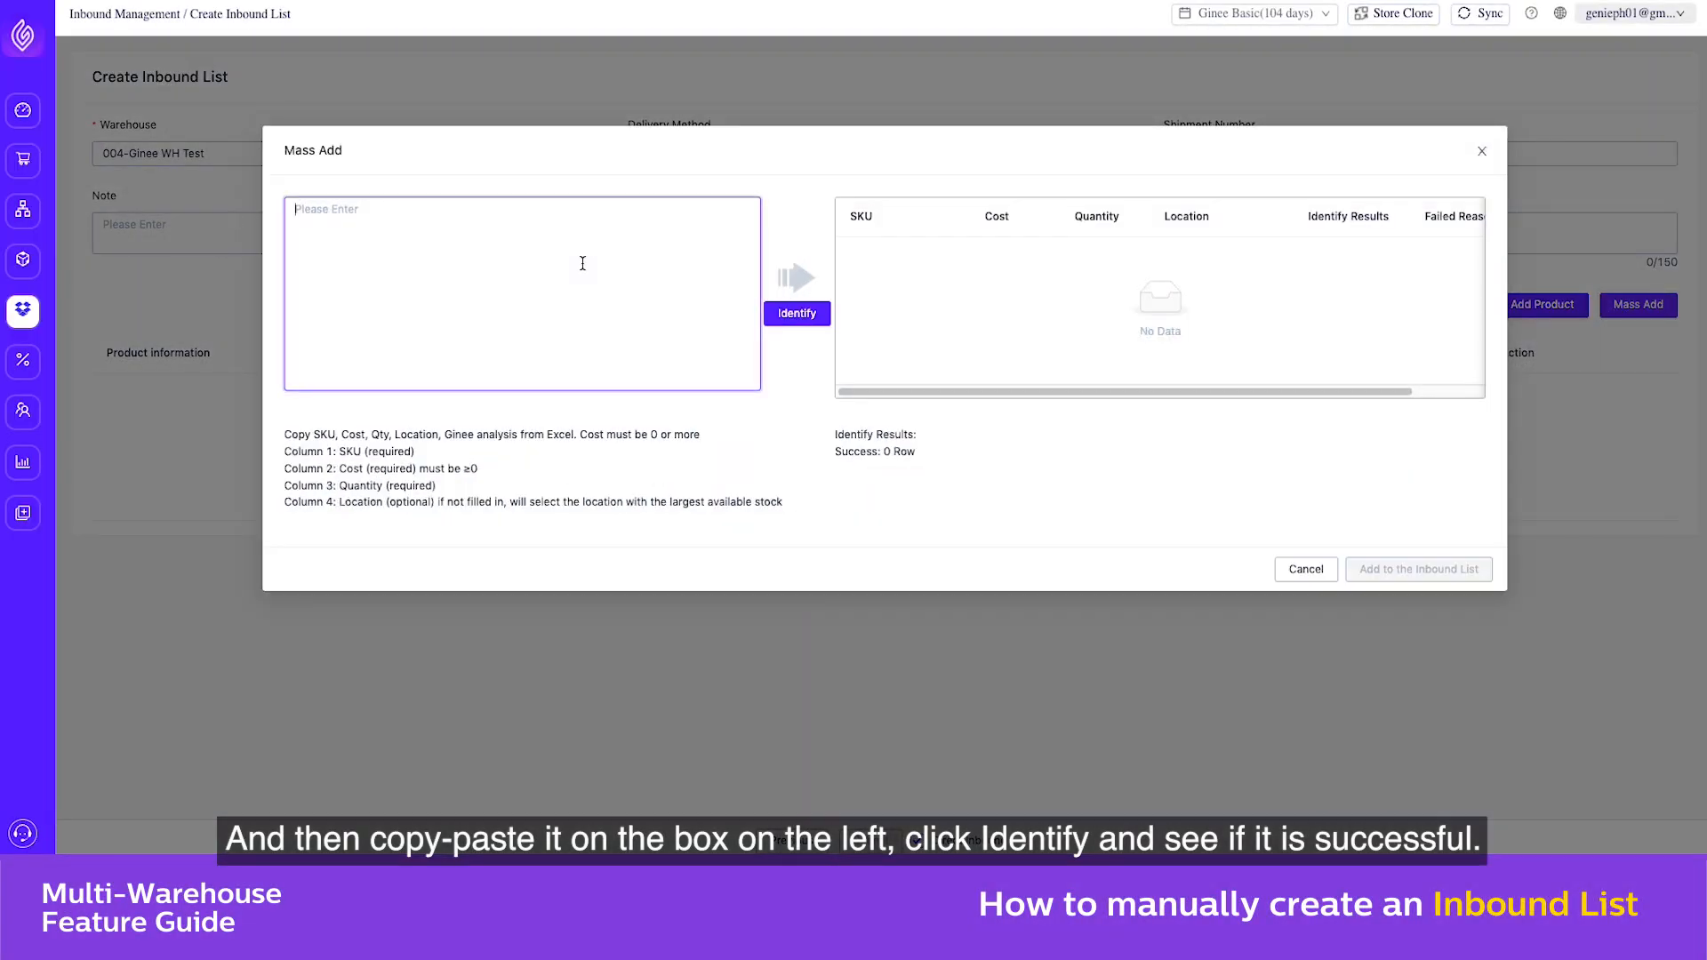
text(BLUE SHIRT	0	10	124 PINK SHIRT	0	10	123 GREEN SHIRT	0	10	126)
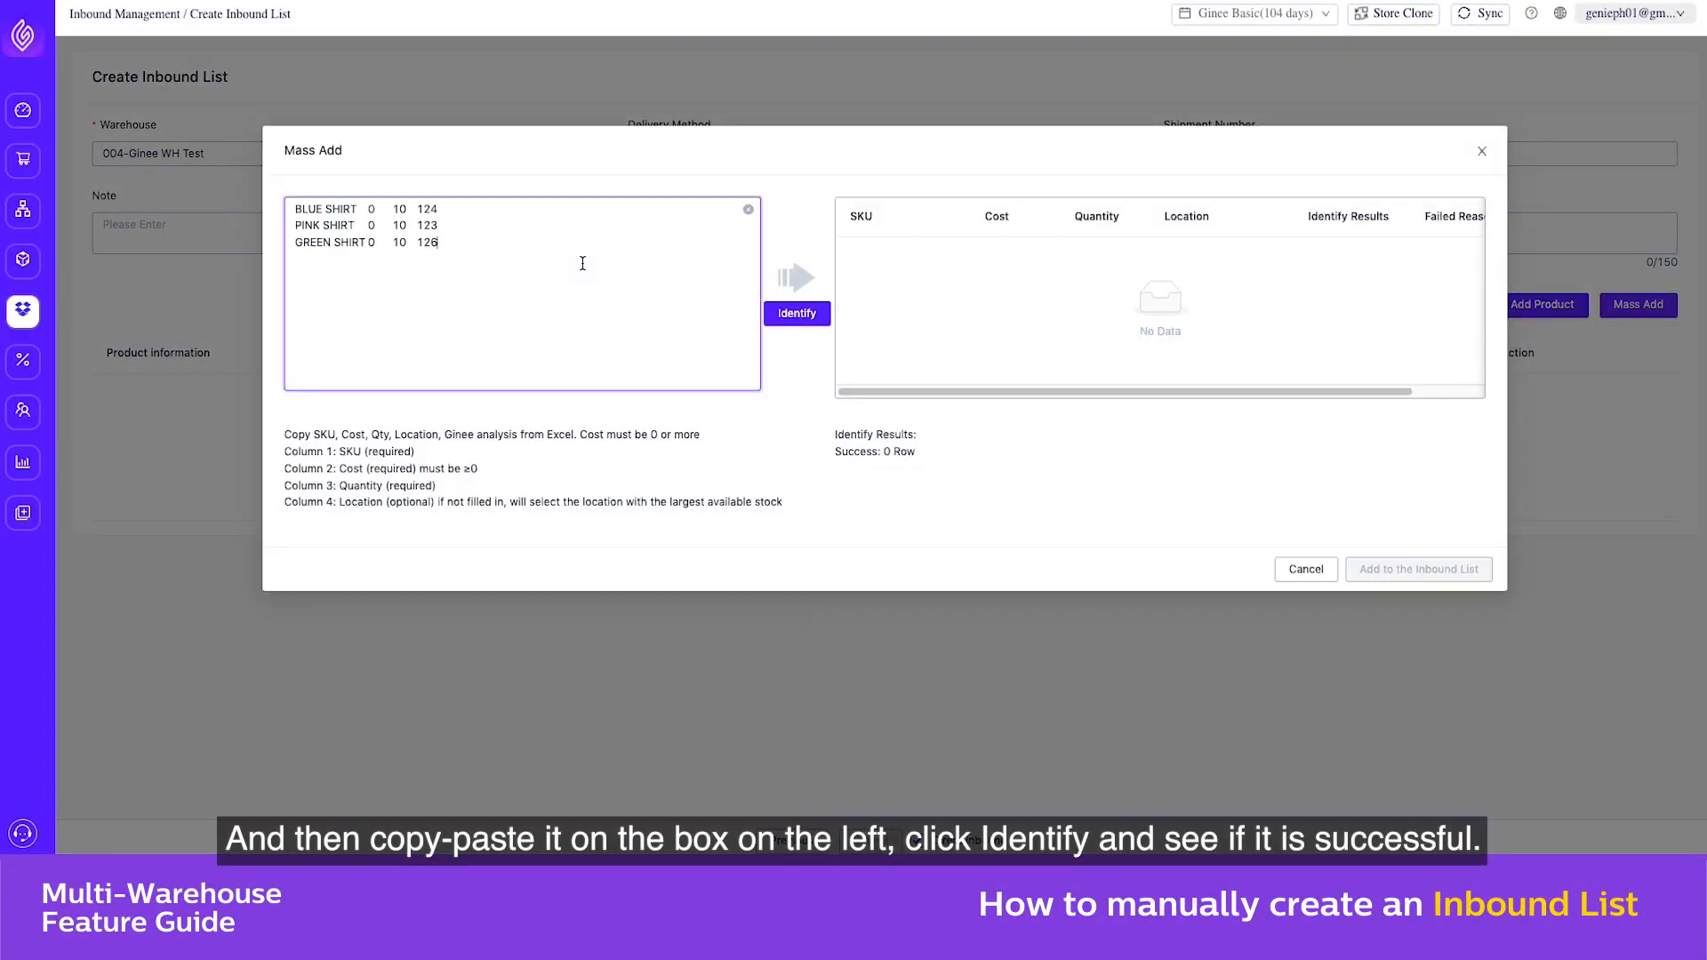
click(816, 320)
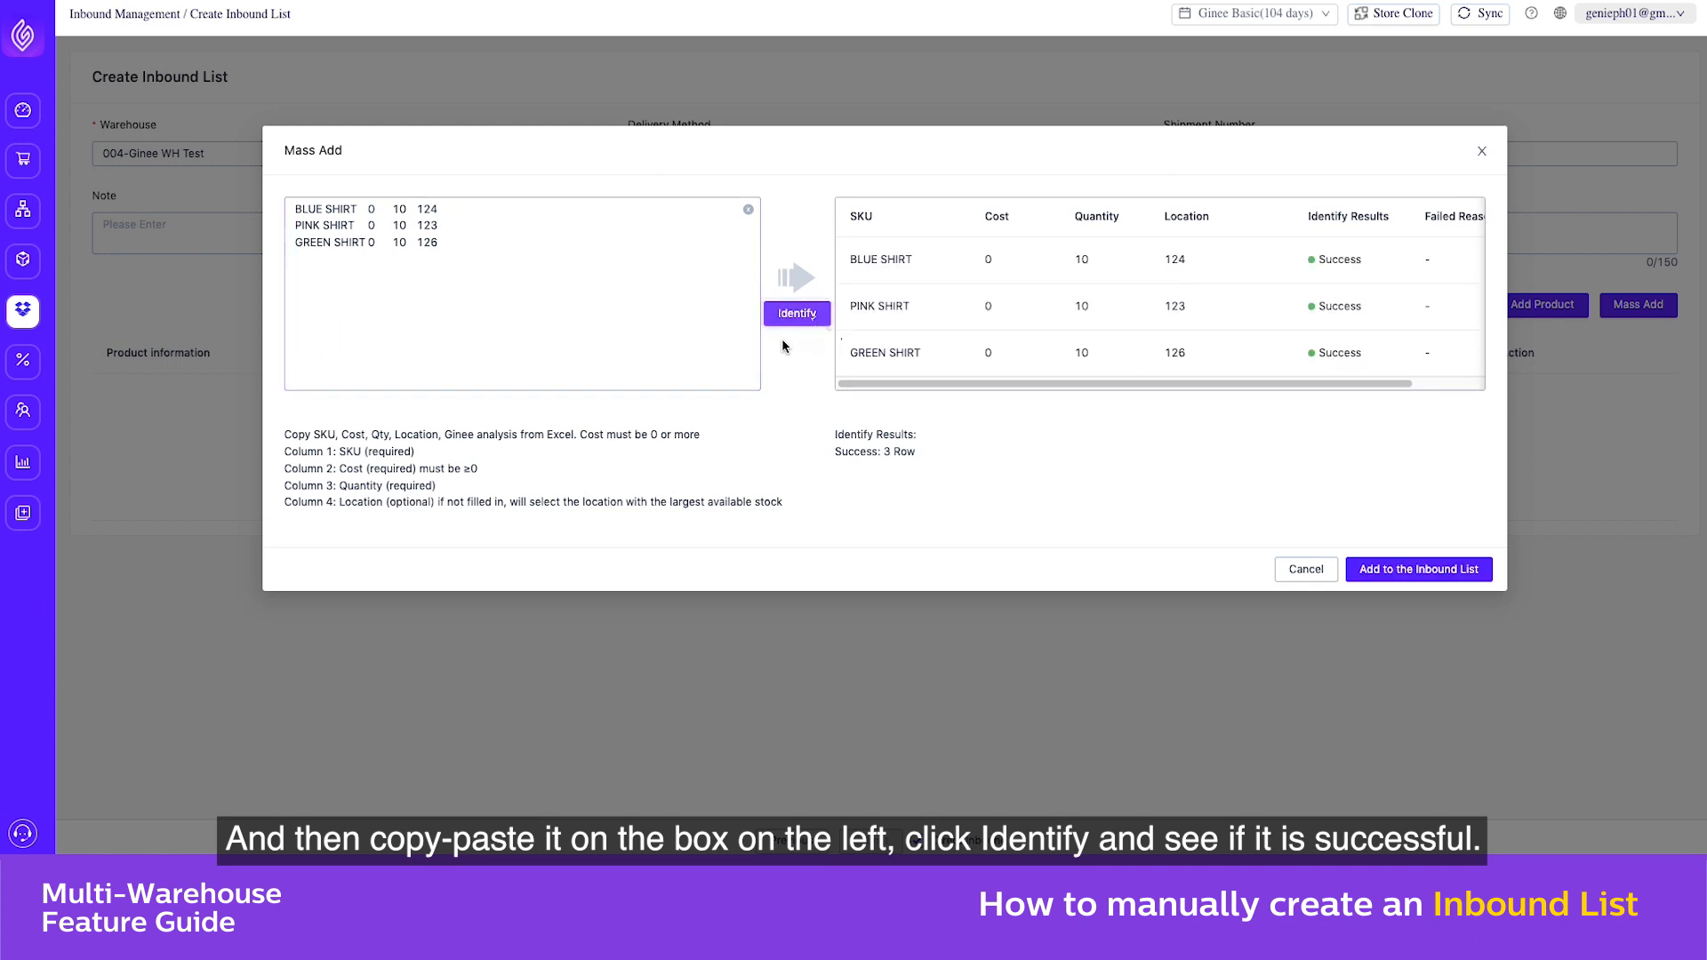
click(1383, 570)
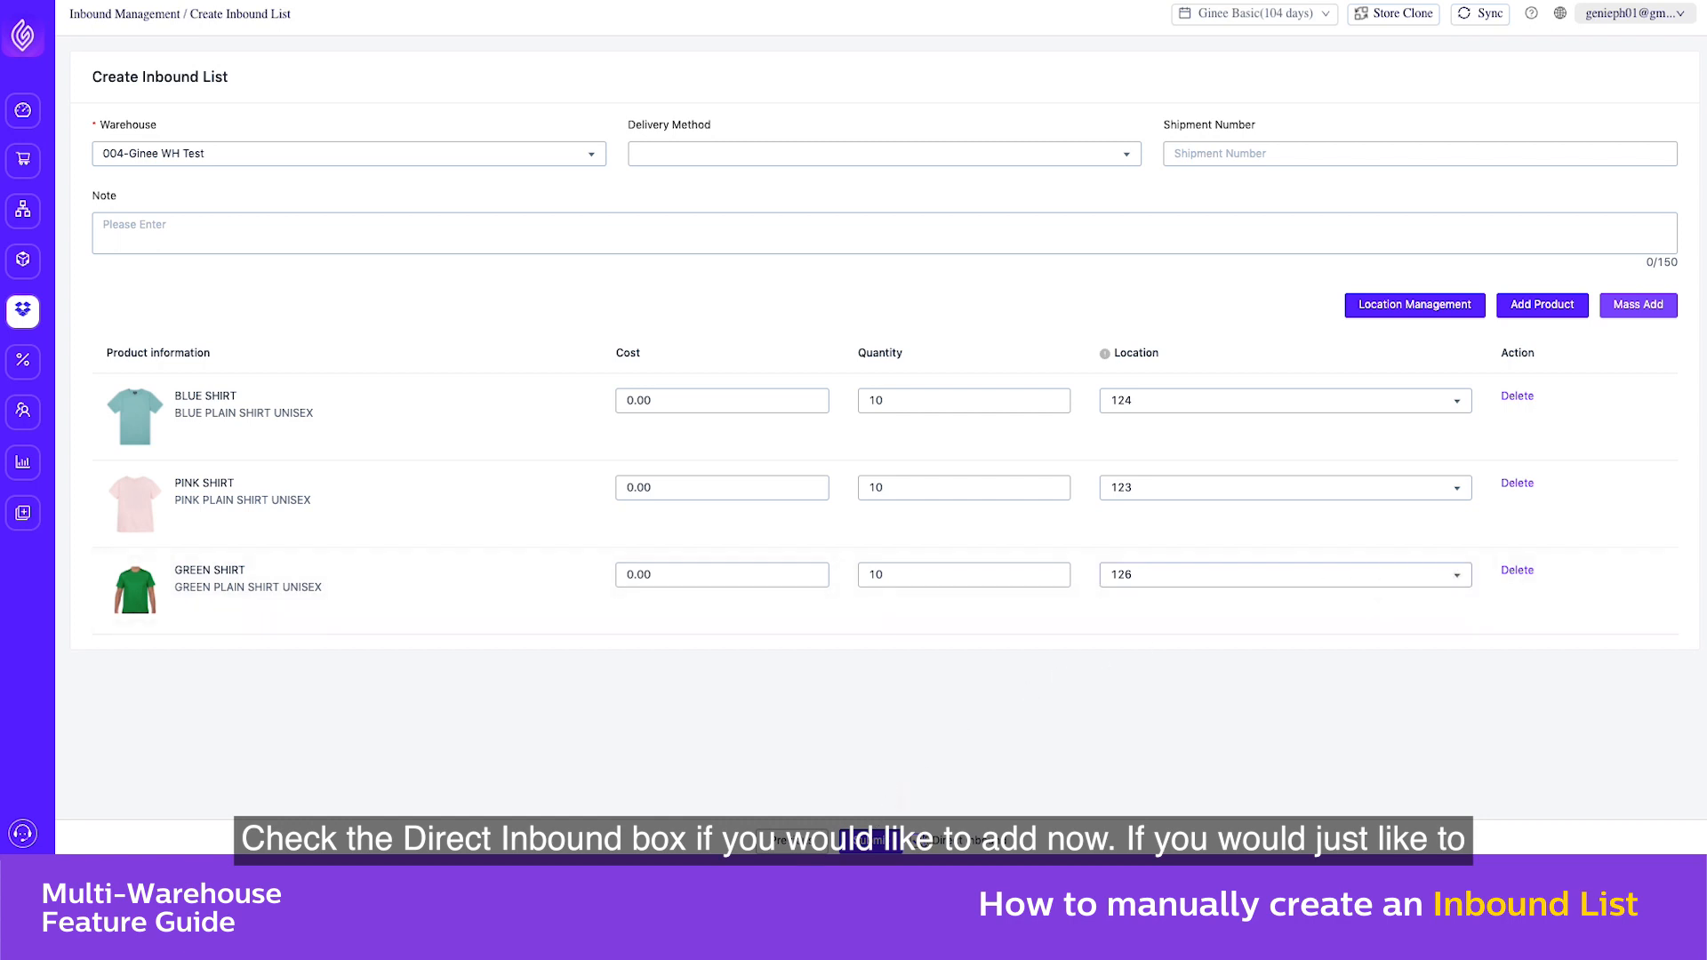
click(872, 841)
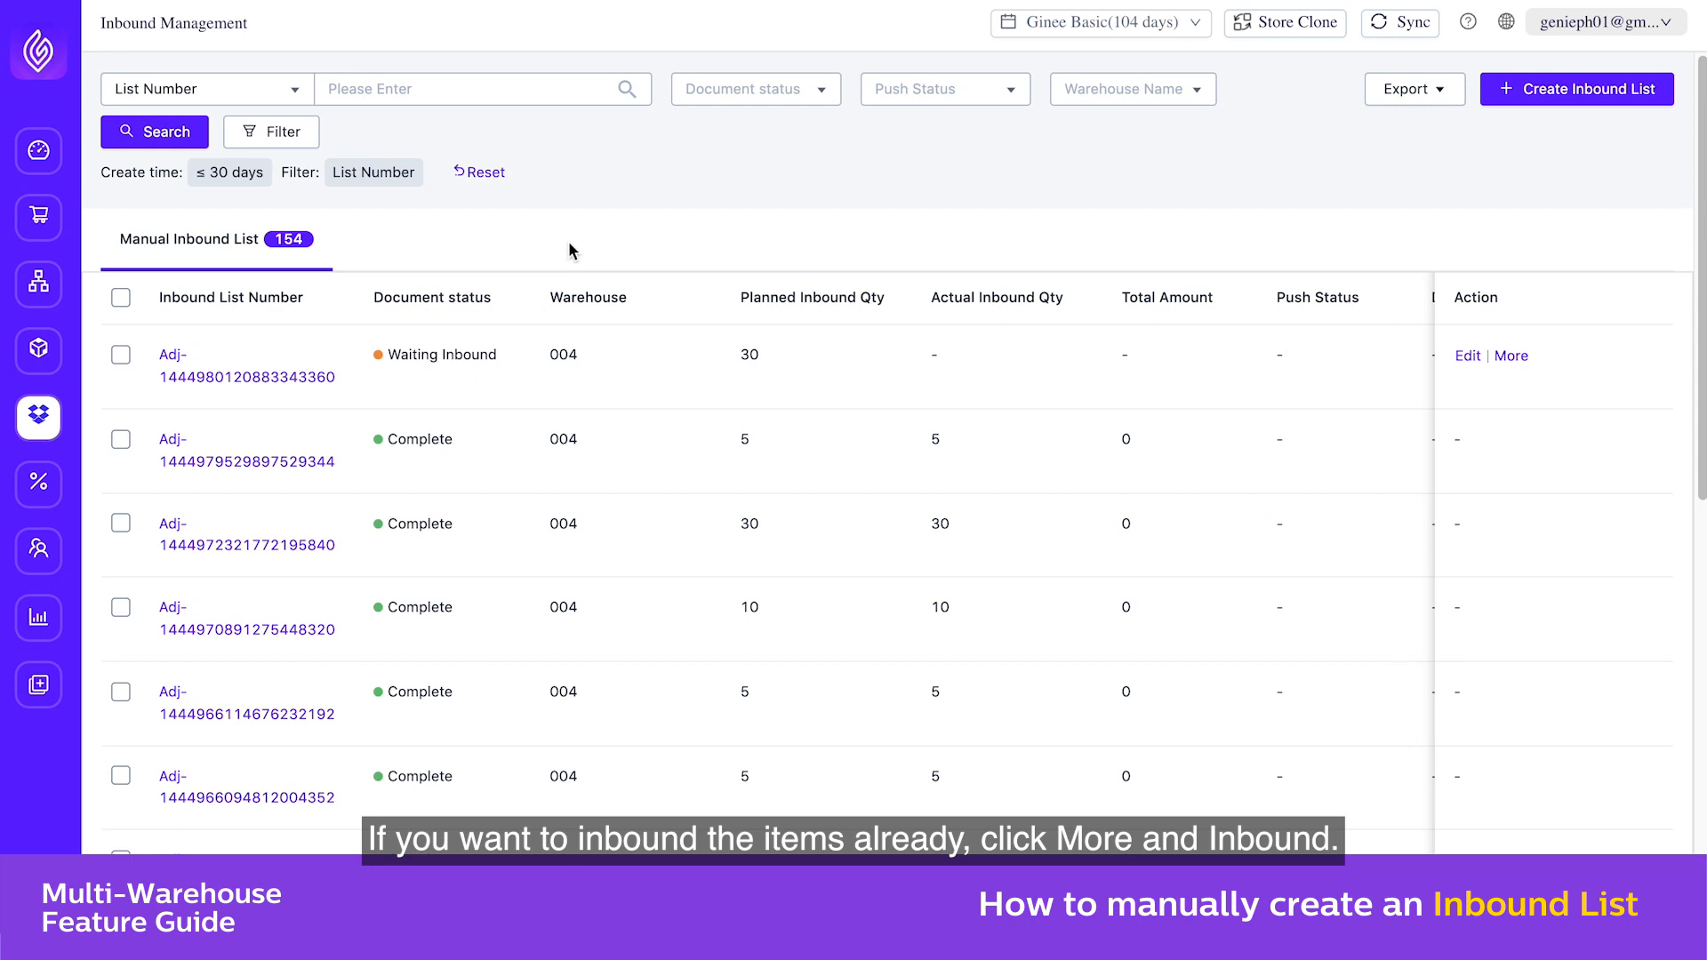
Inbound the list that is waiting for inbound, applying Inbound All to receive the full planned quantities
click(1511, 358)
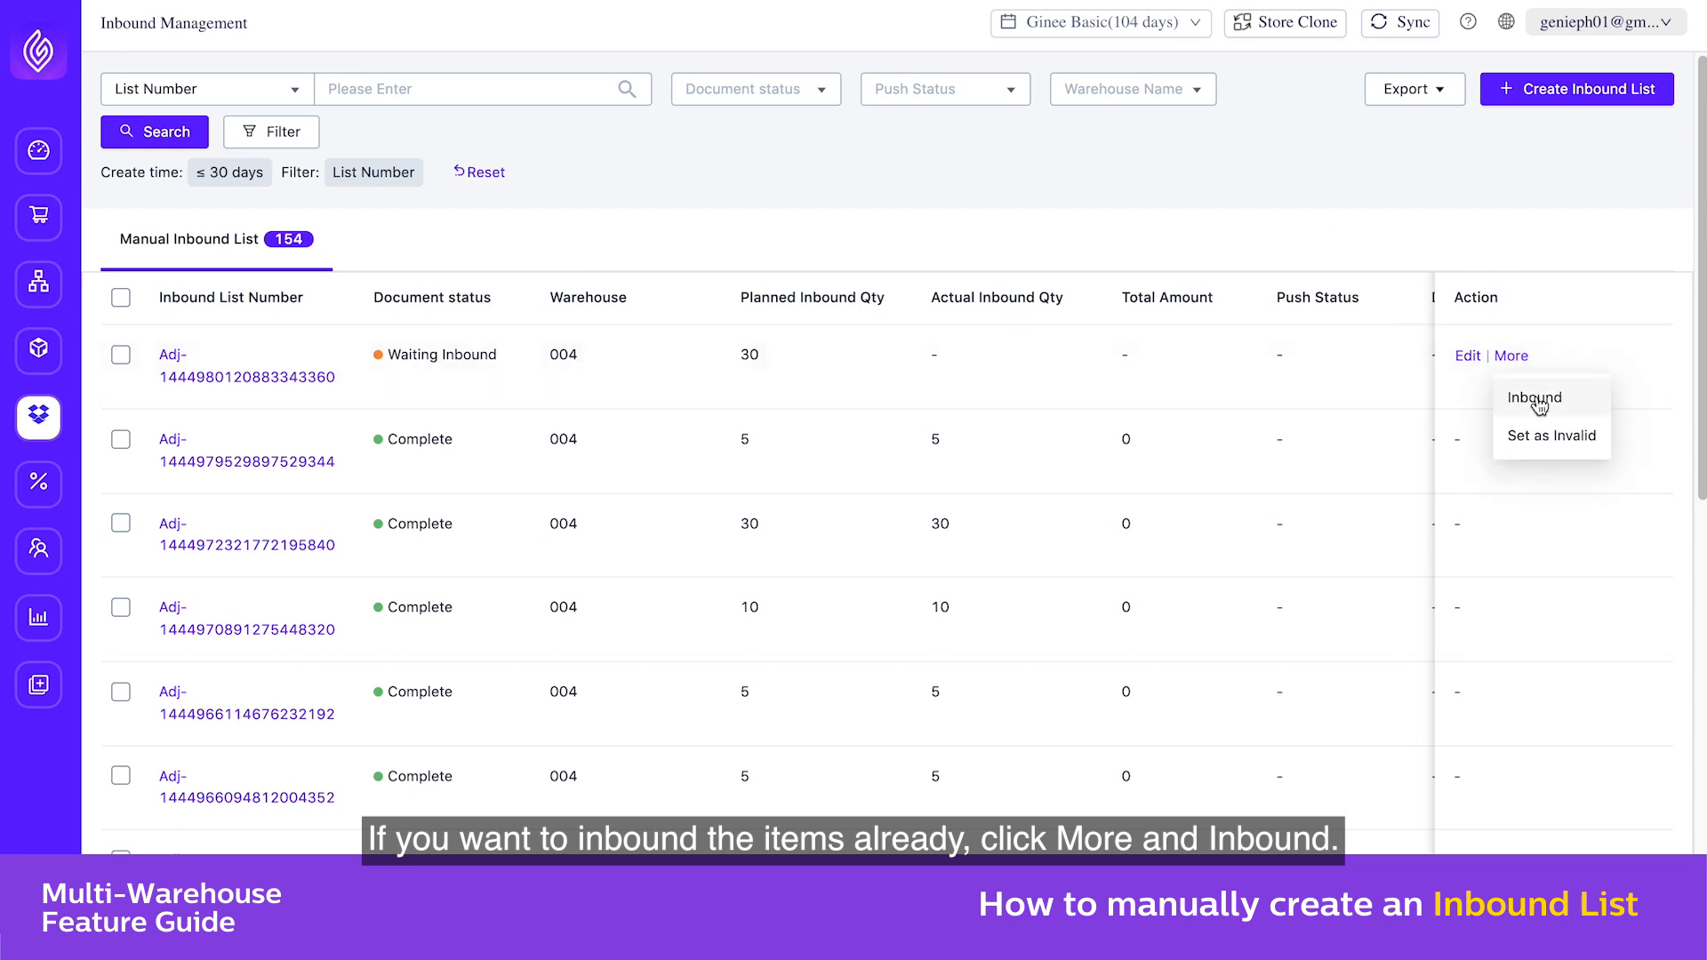
click(1528, 395)
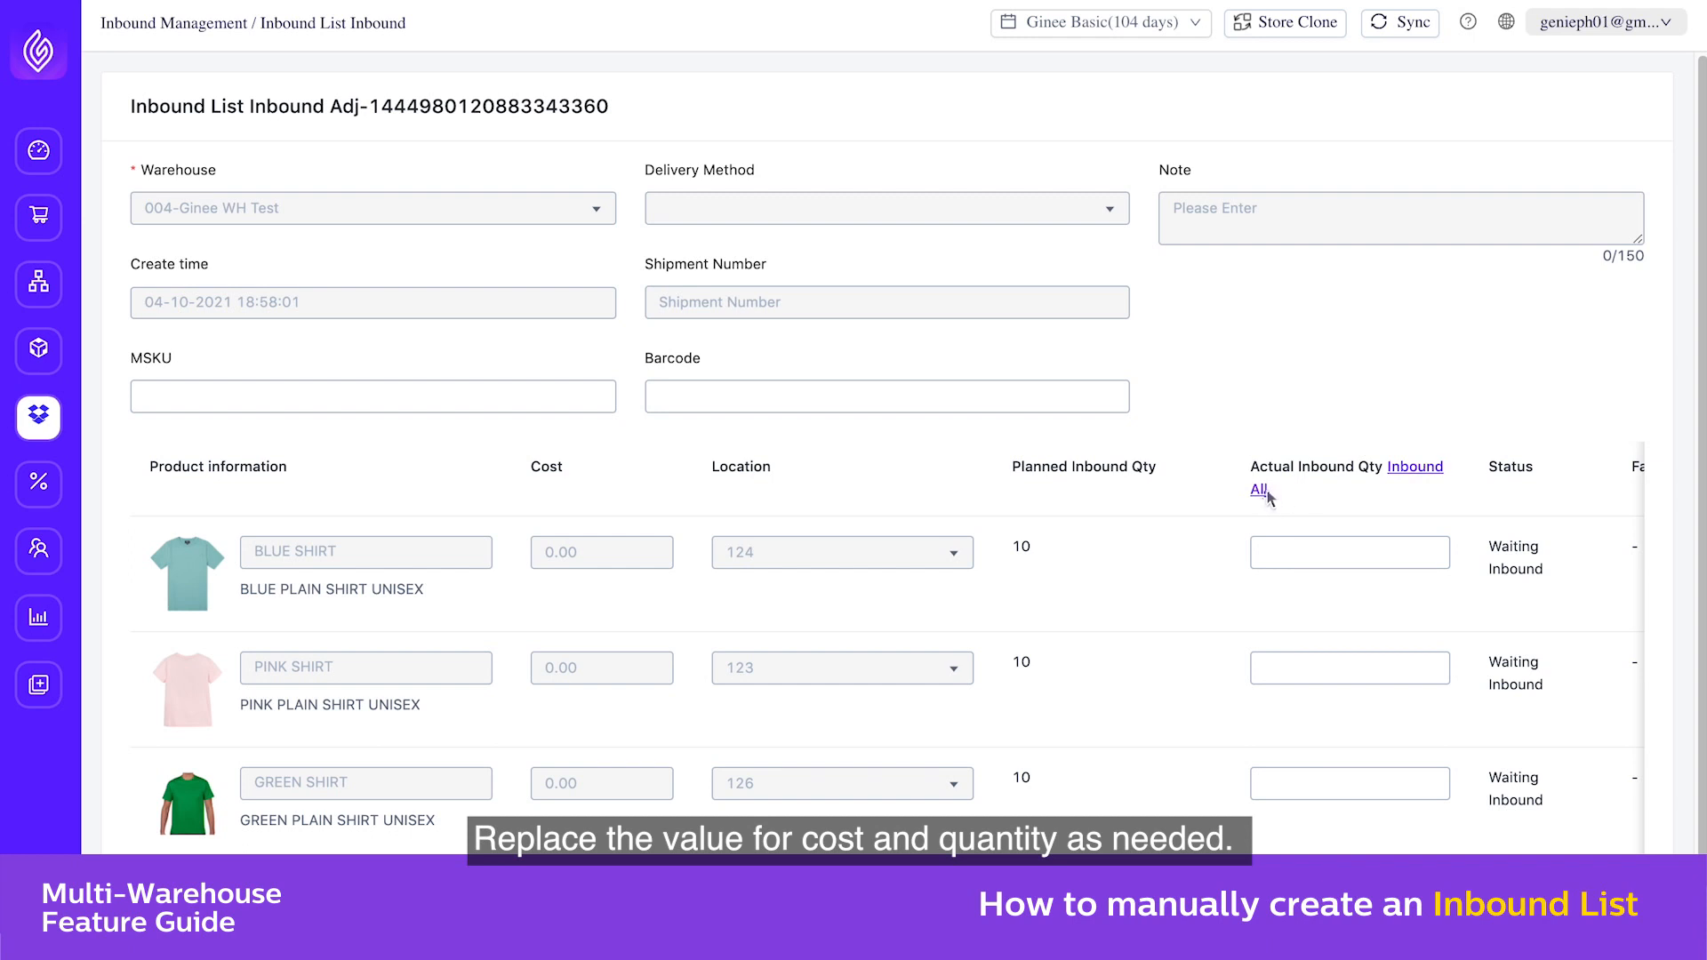
click(1266, 491)
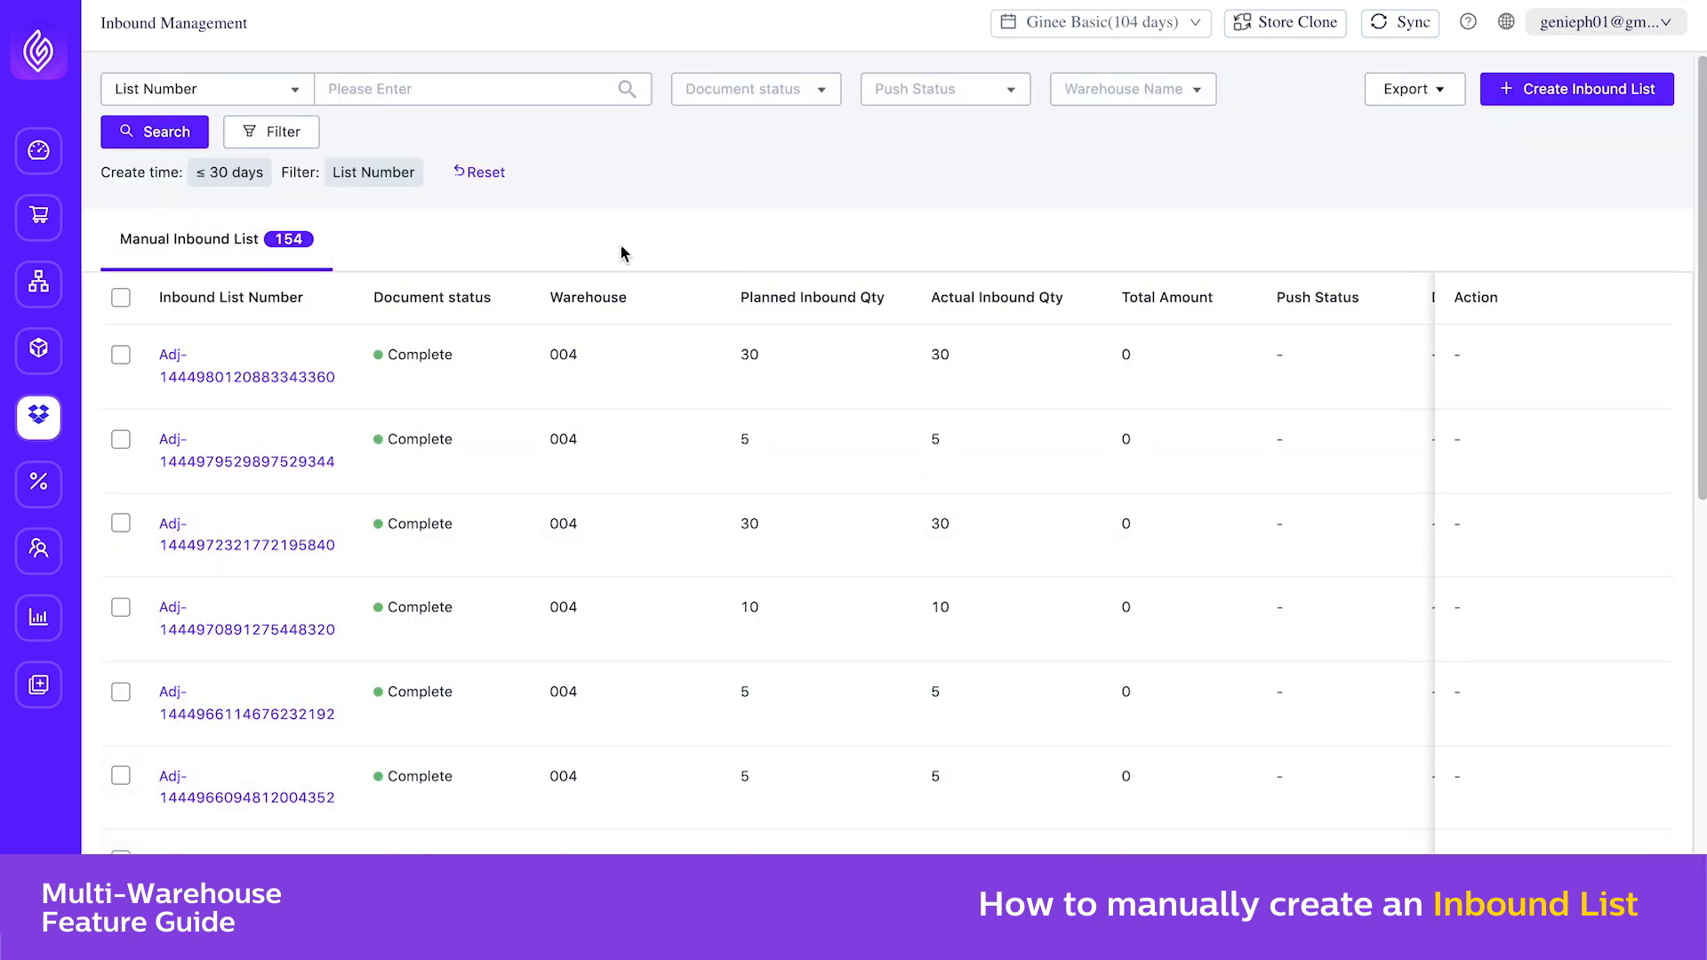
Check the shirts' stock in Inventory Management, and return to Inbound Management to open its export options
mouse_move(40, 348)
click(114, 360)
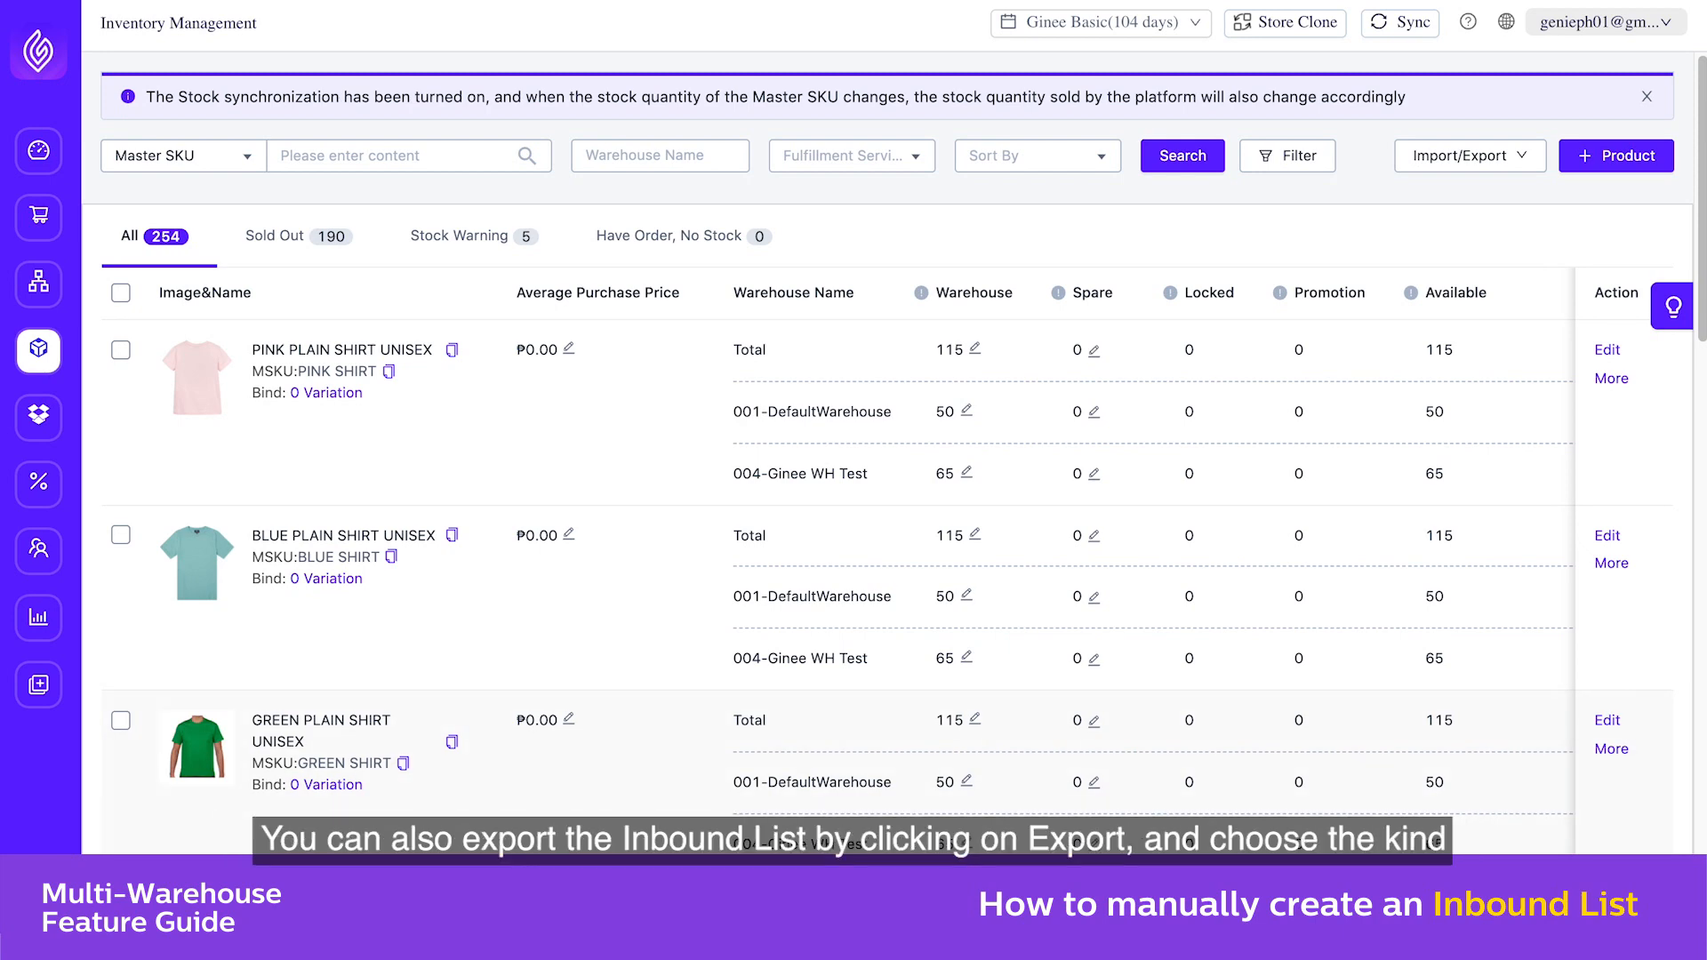
mouse_move(38, 416)
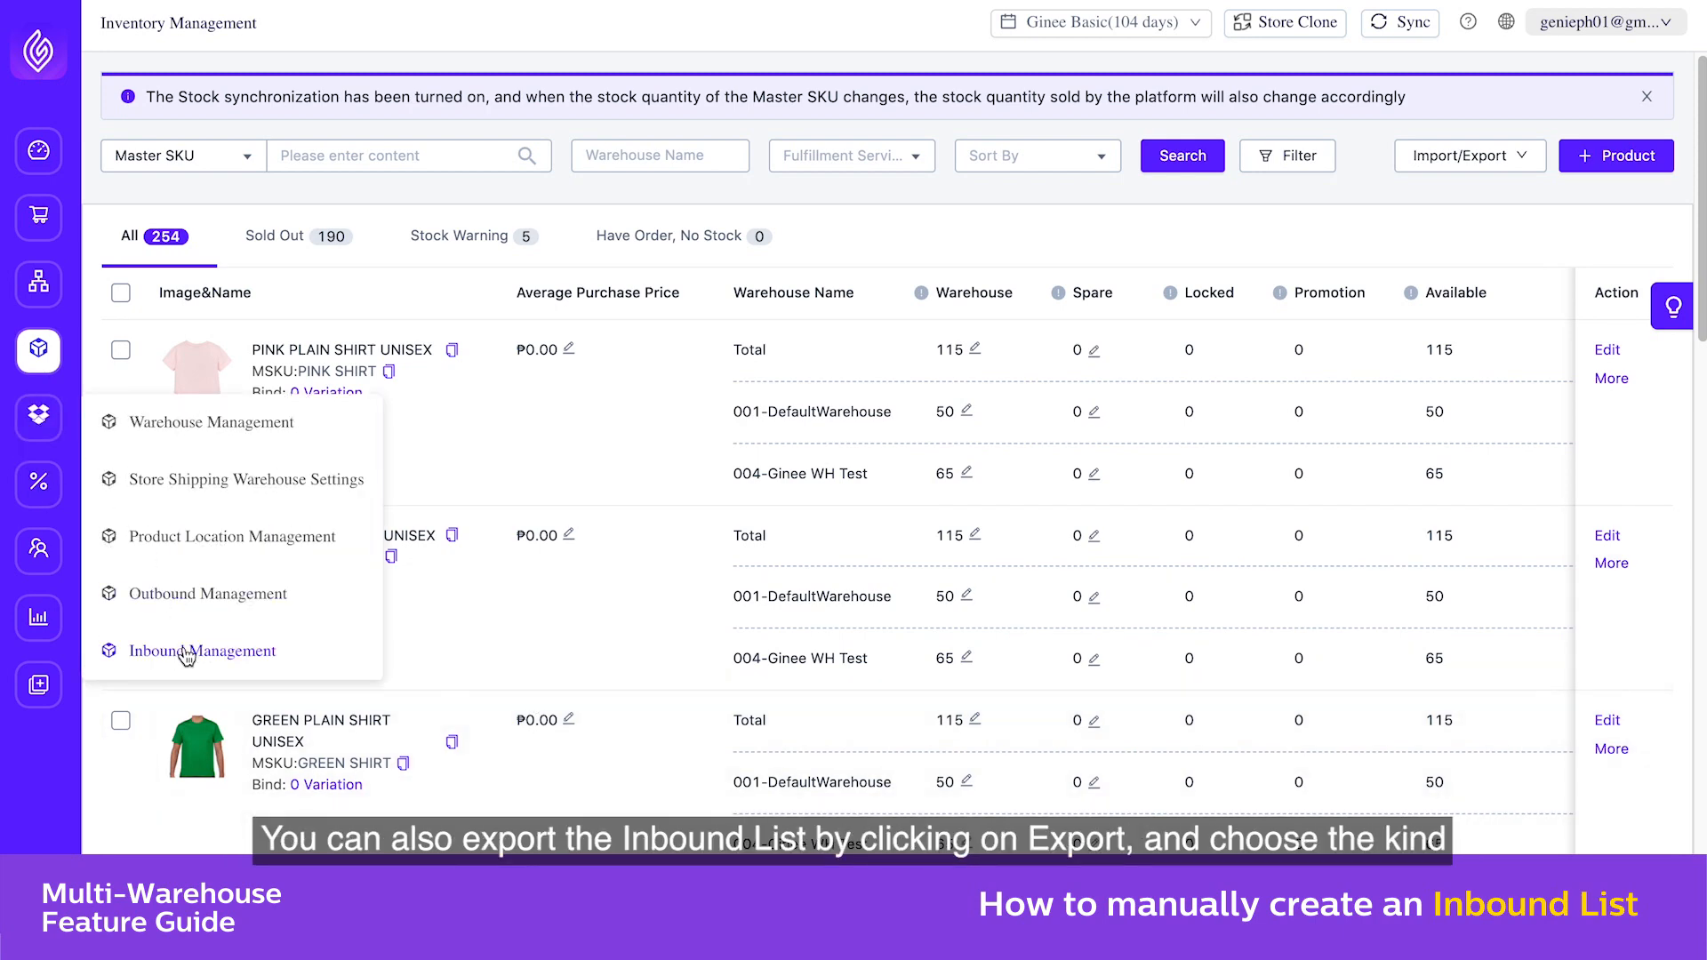
click(182, 653)
click(1436, 103)
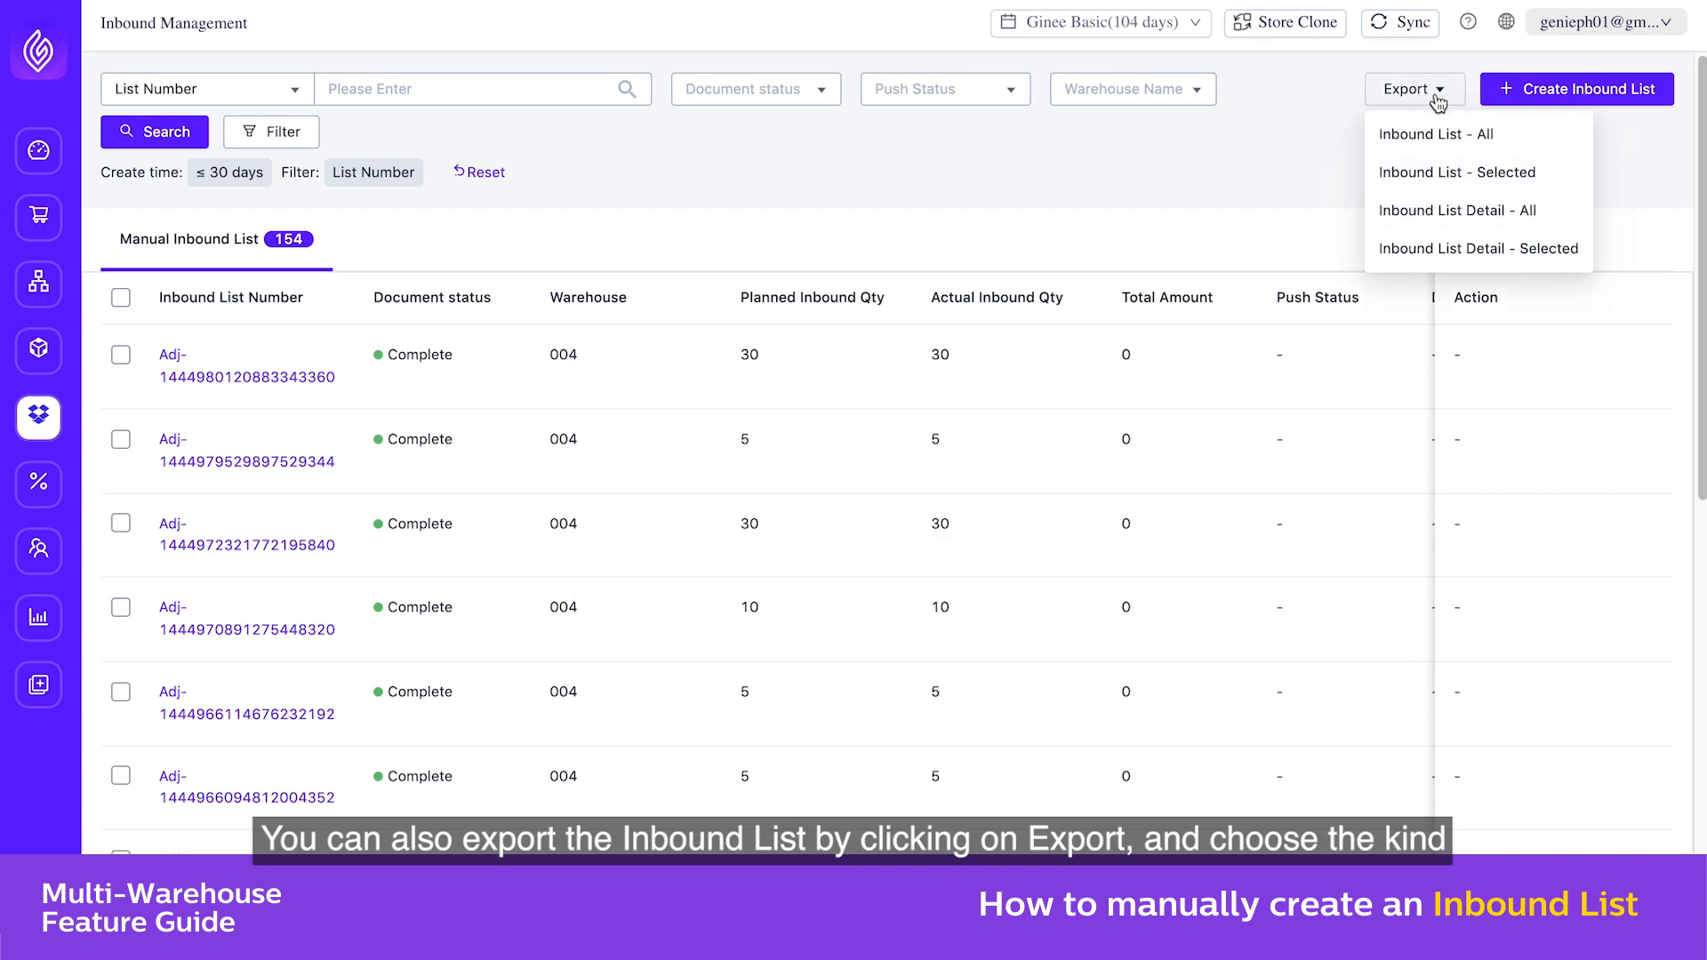